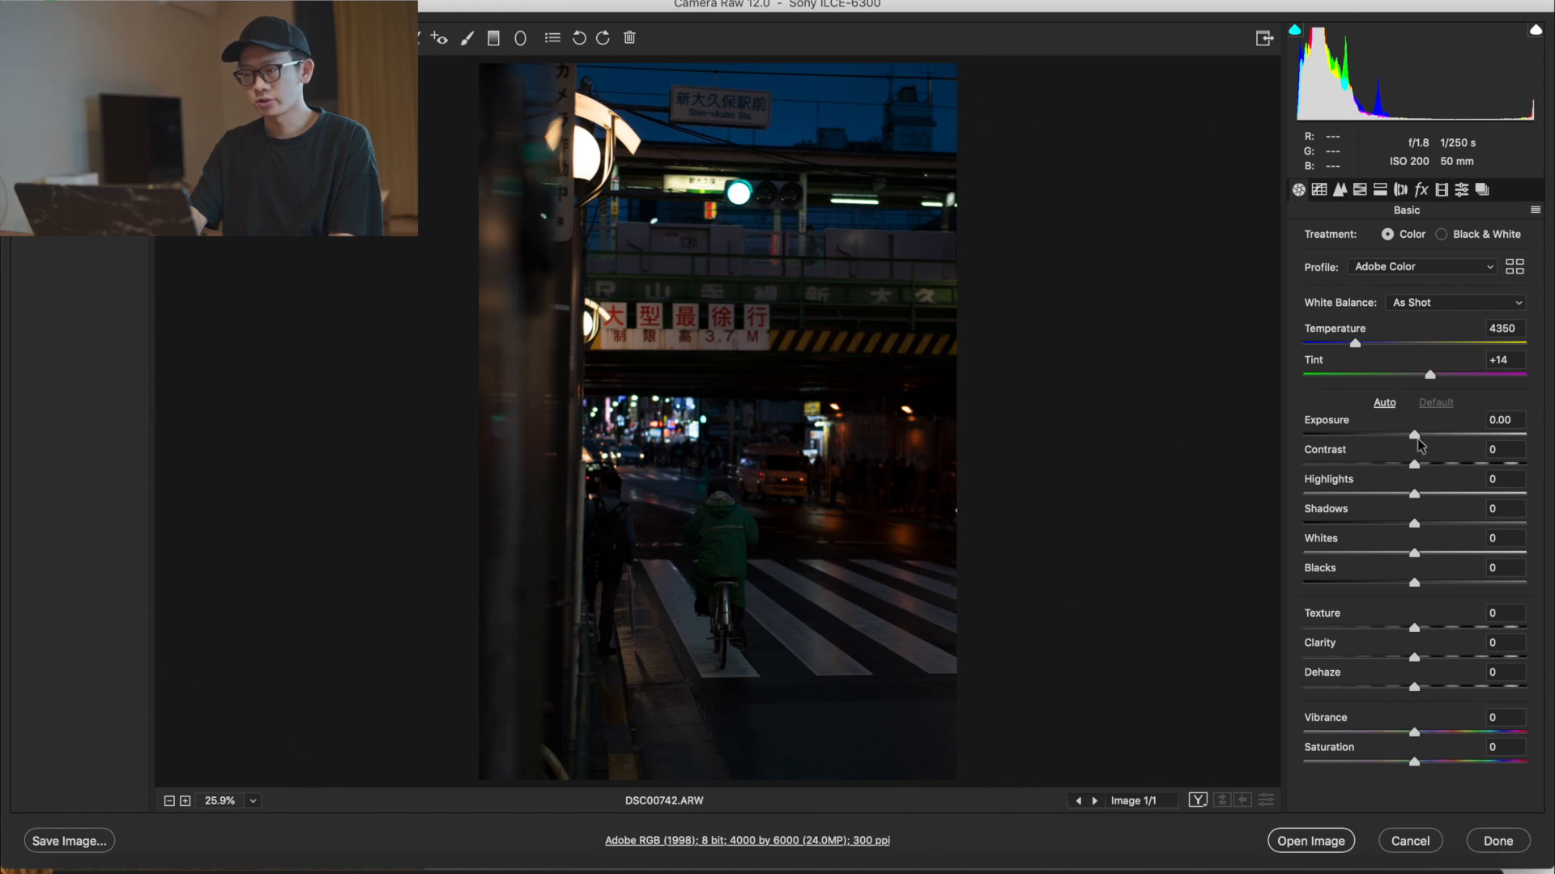
Step: Brighten the night street photo by setting Exposure to +1.00 and Shadows to +73
drag(1420, 439, 1438, 438)
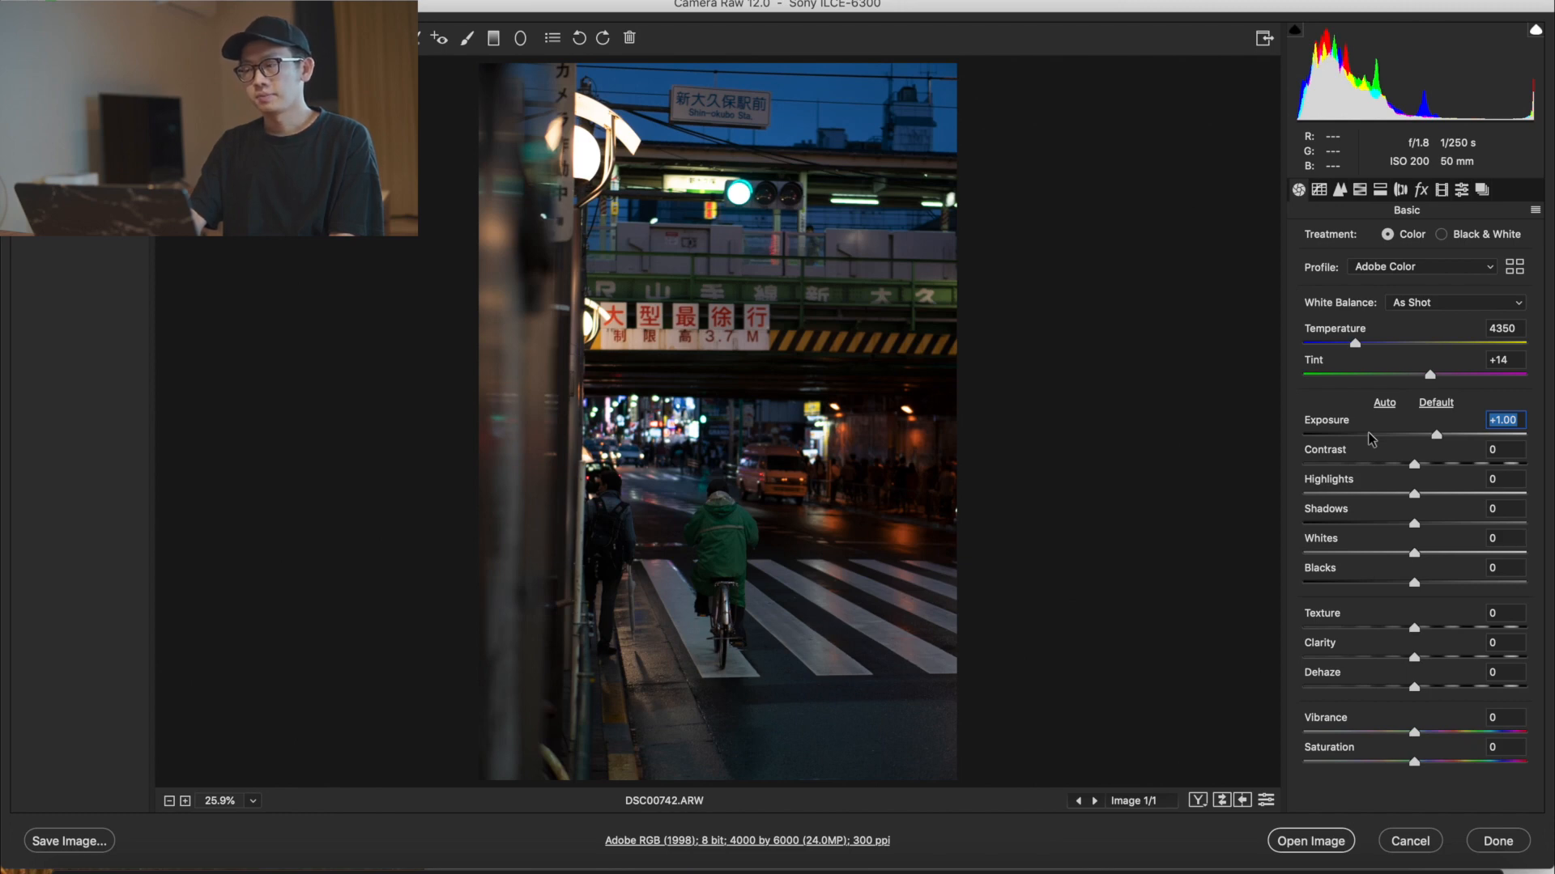
click(1320, 191)
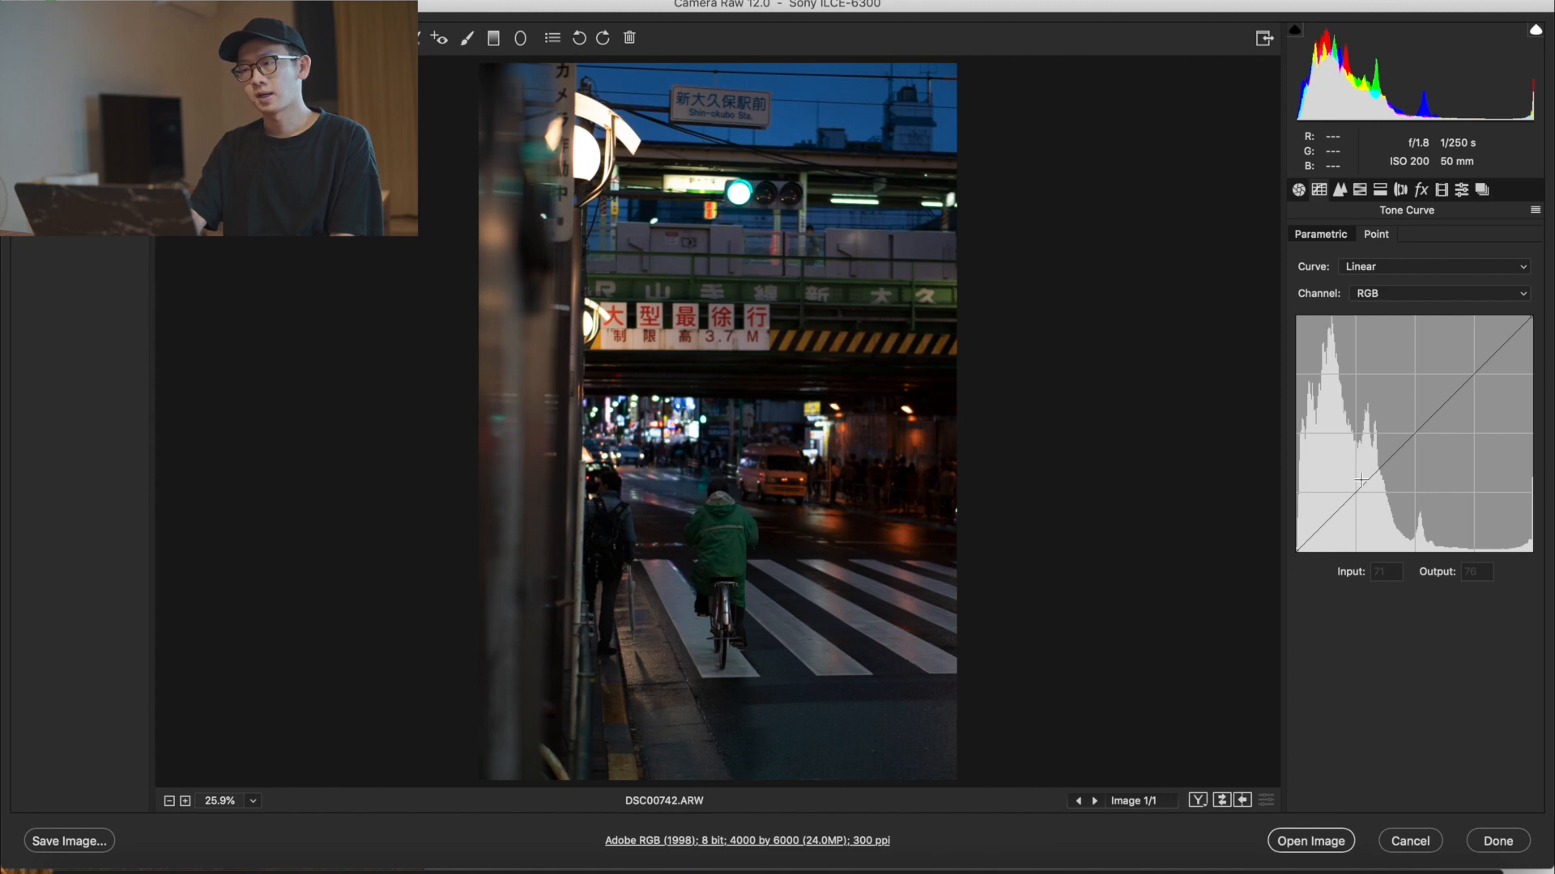
click(1299, 190)
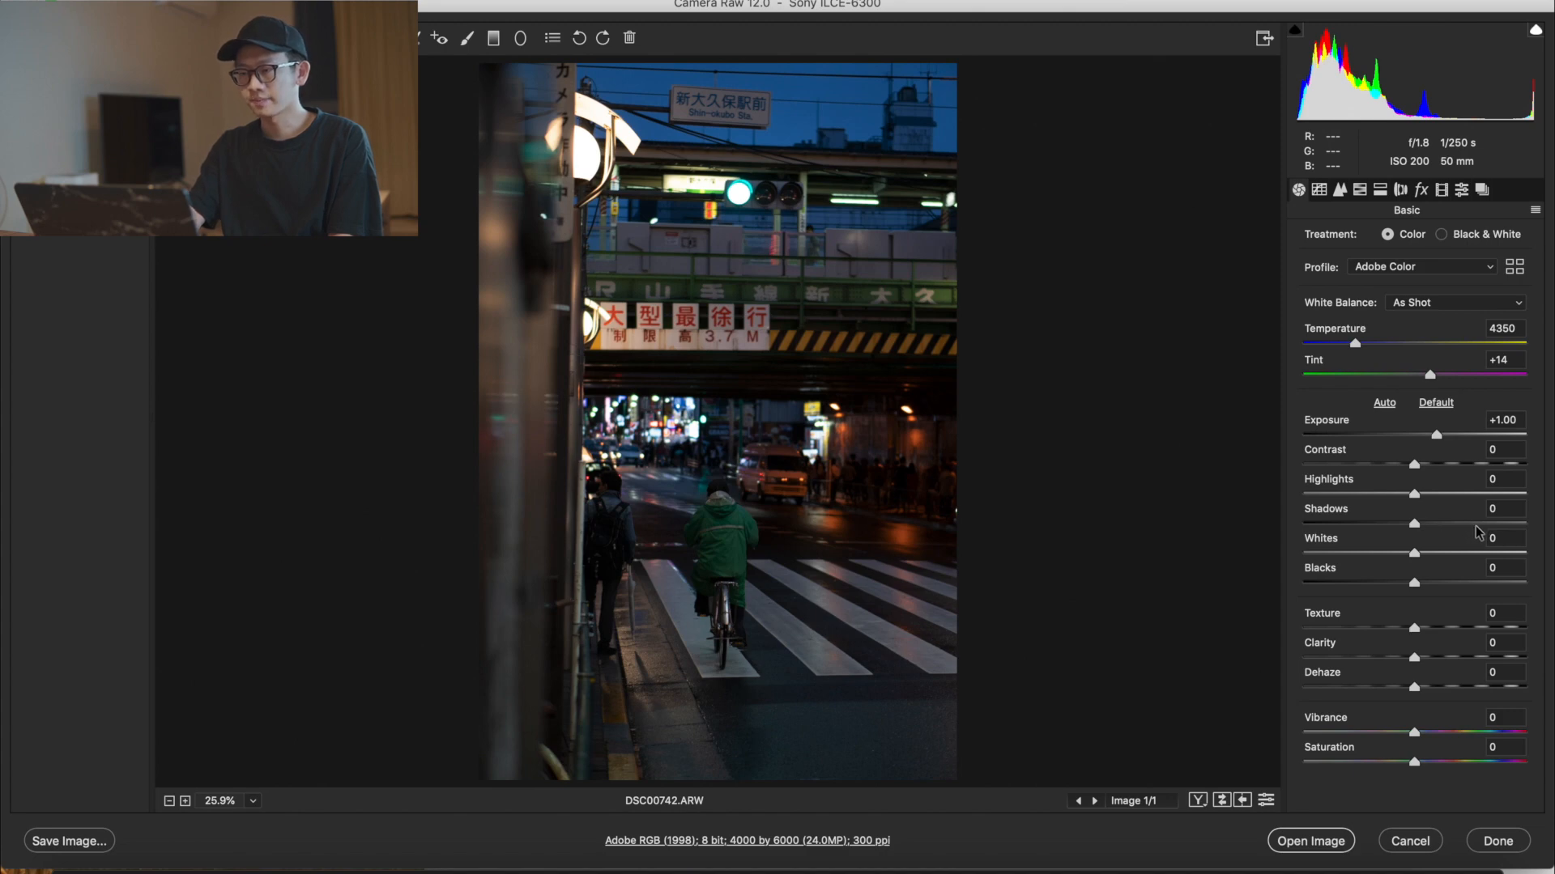
drag(1475, 524, 1495, 528)
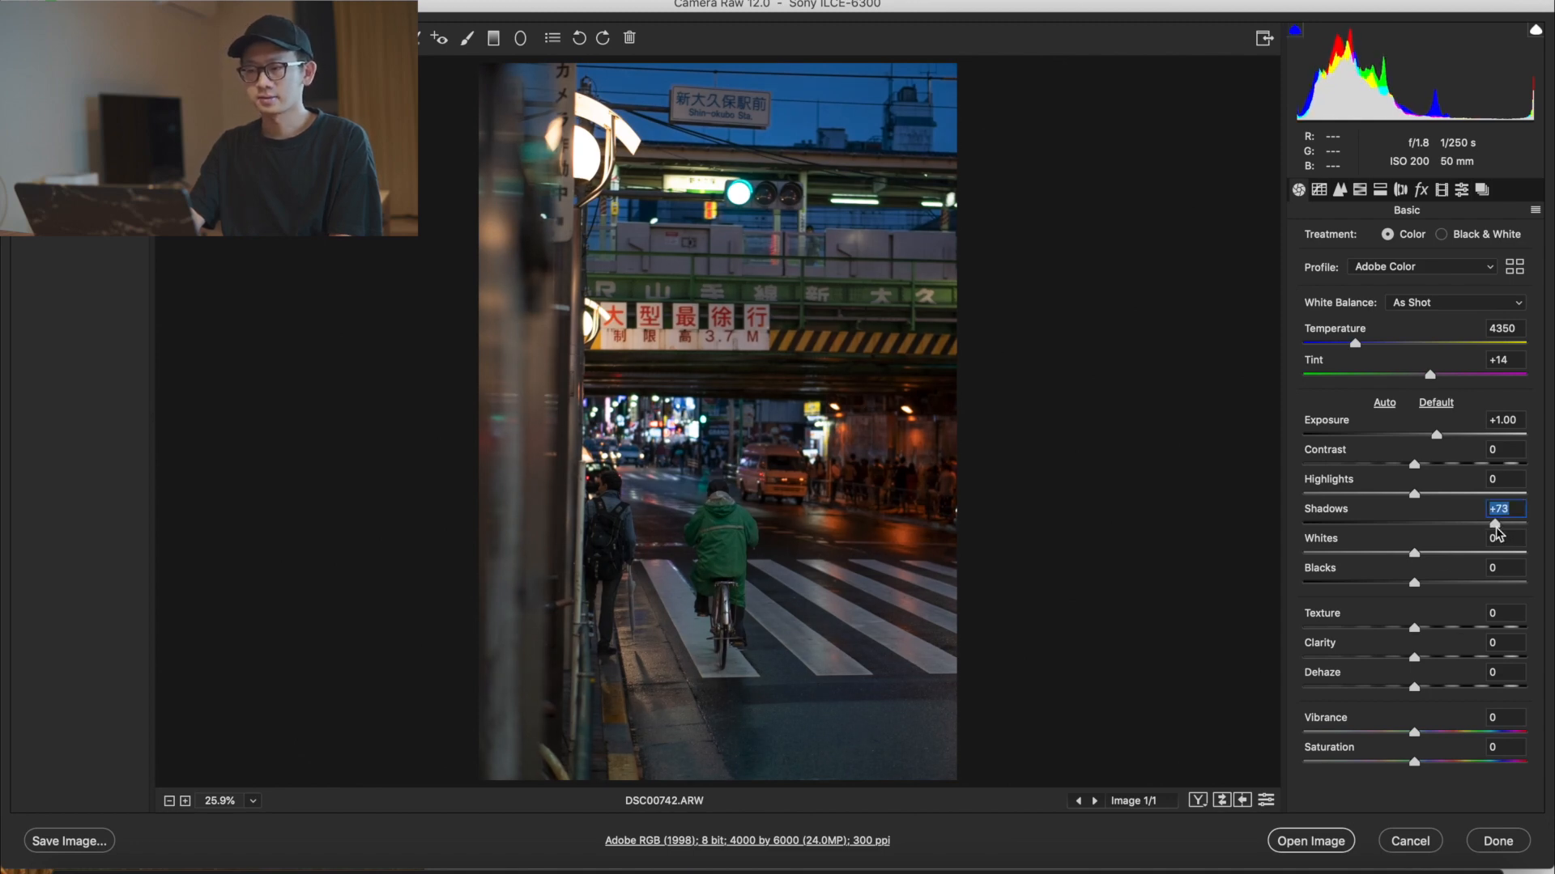
Step: Deepen the darkest tones of the photo by setting Blacks to -49
click(1363, 583)
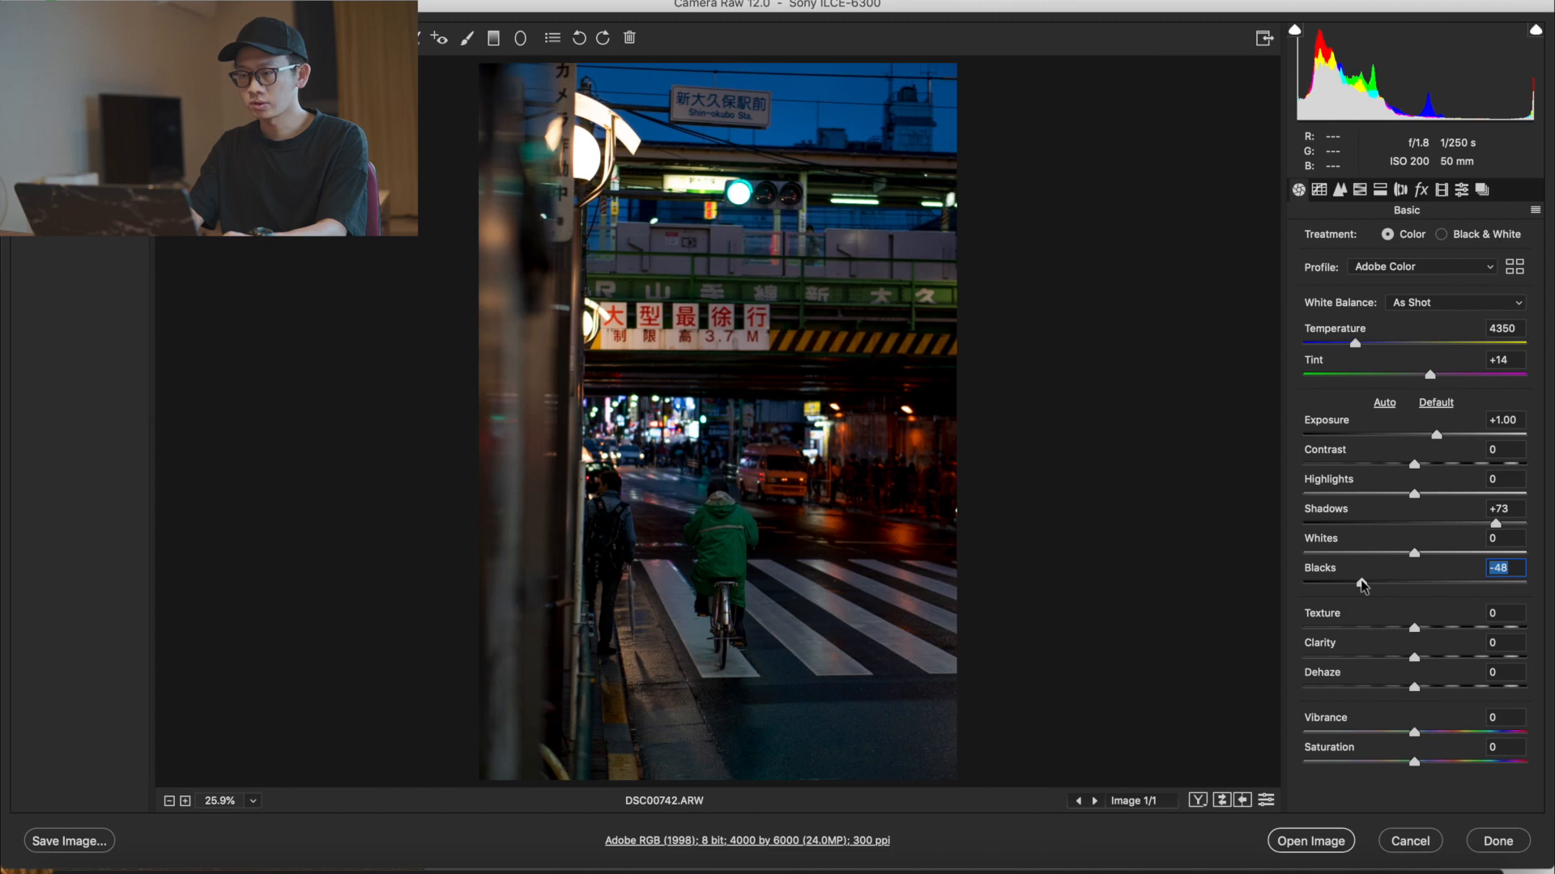
key(alt)
drag(1363, 585, 1361, 586)
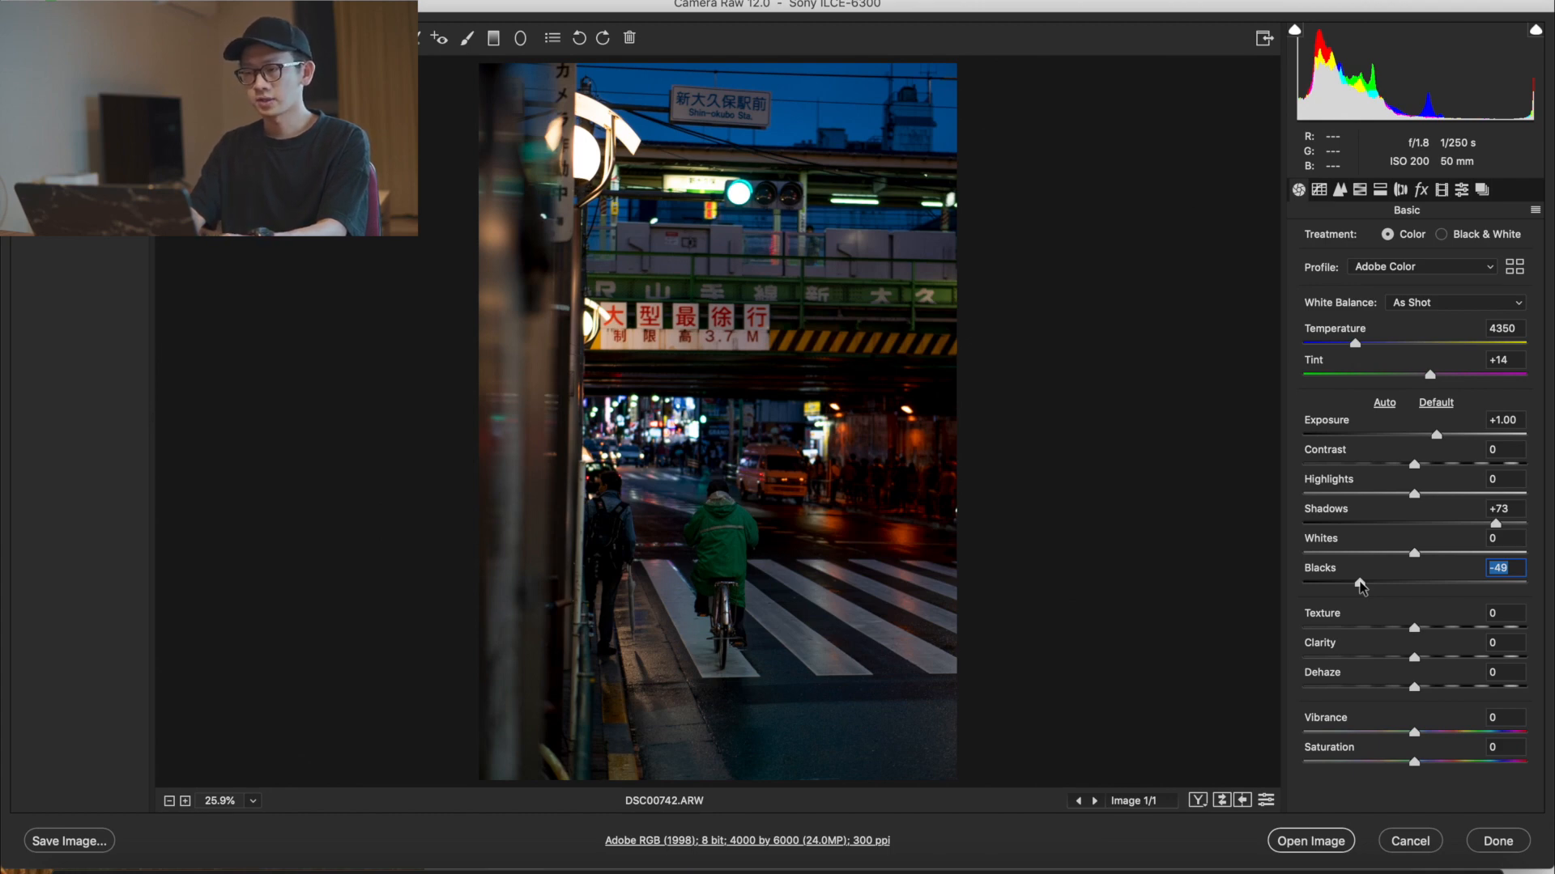
Step: Set Highlights to -57 and cool the white balance to a Temperature of 3900
click(1352, 494)
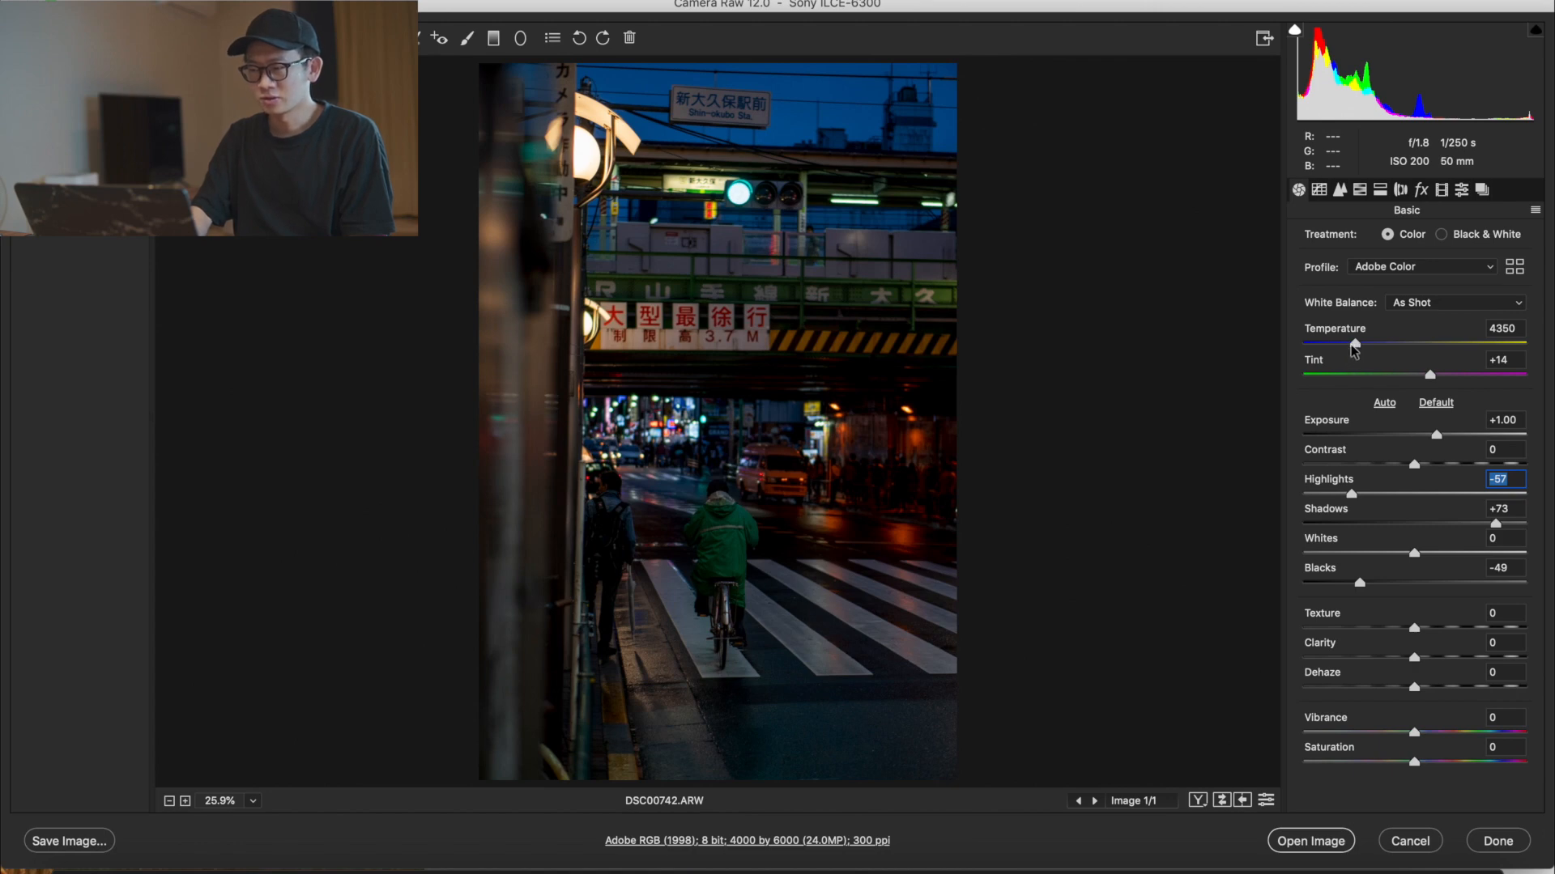
drag(1354, 348, 1344, 348)
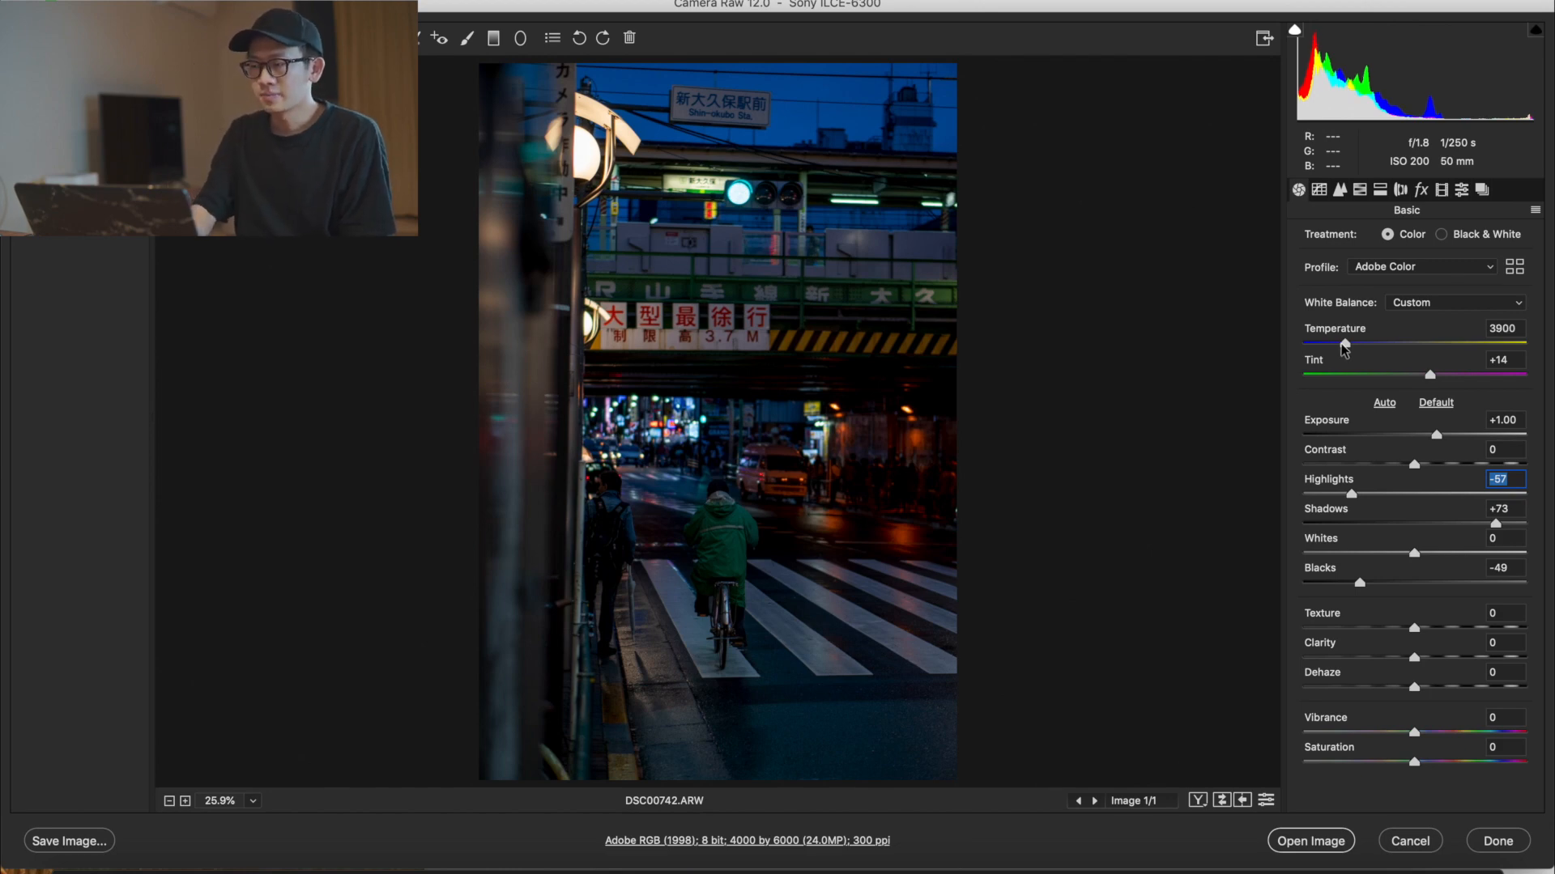
click(1344, 345)
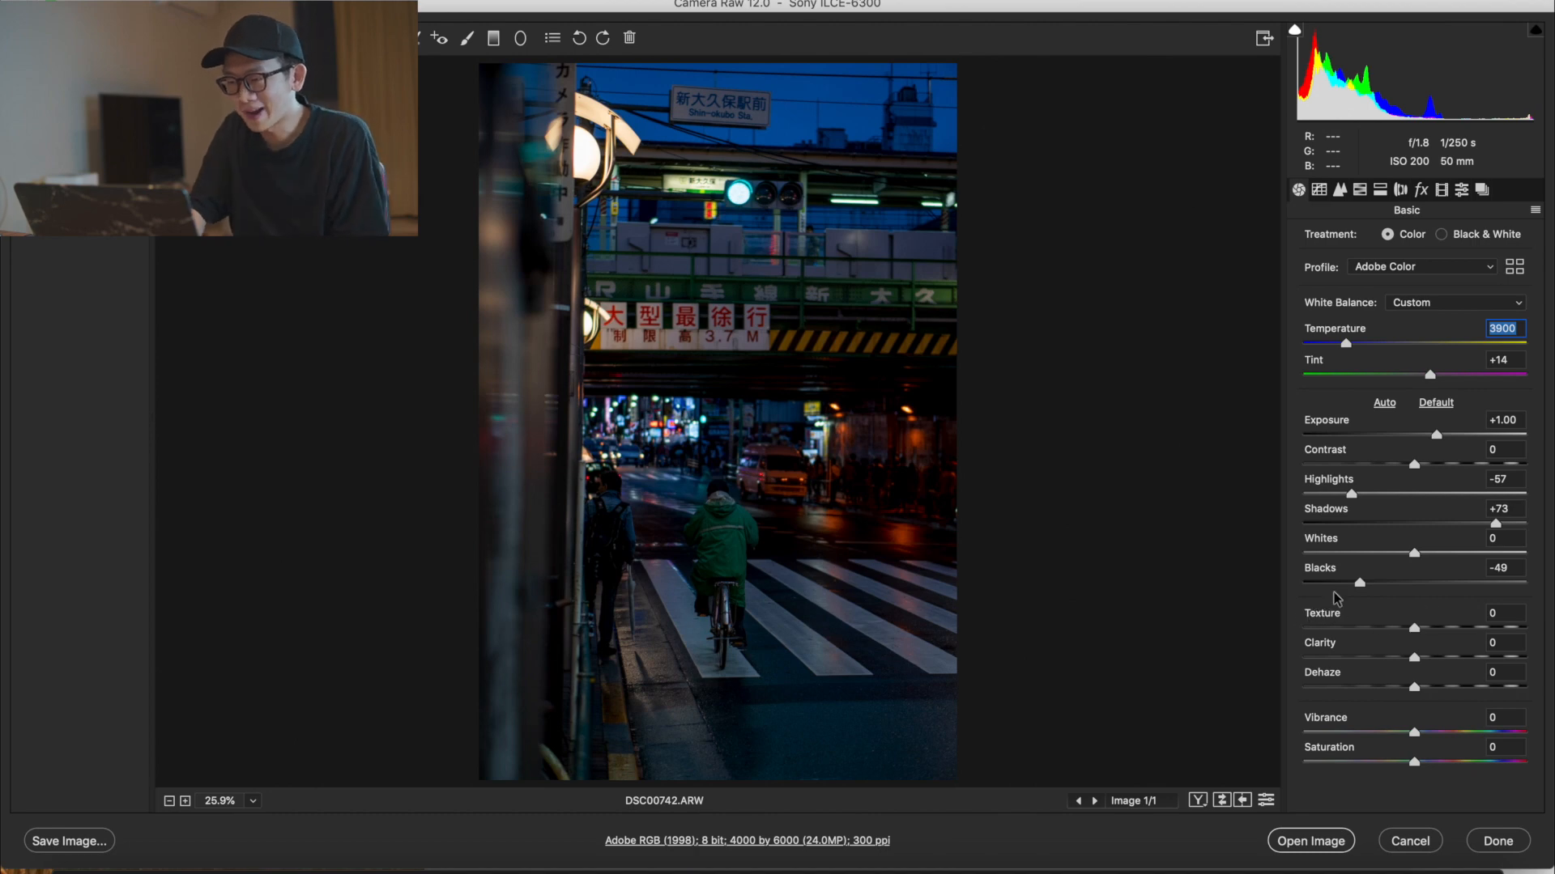
Step: Bring out surface detail in the photo by setting Texture to +78
drag(1472, 619, 1519, 637)
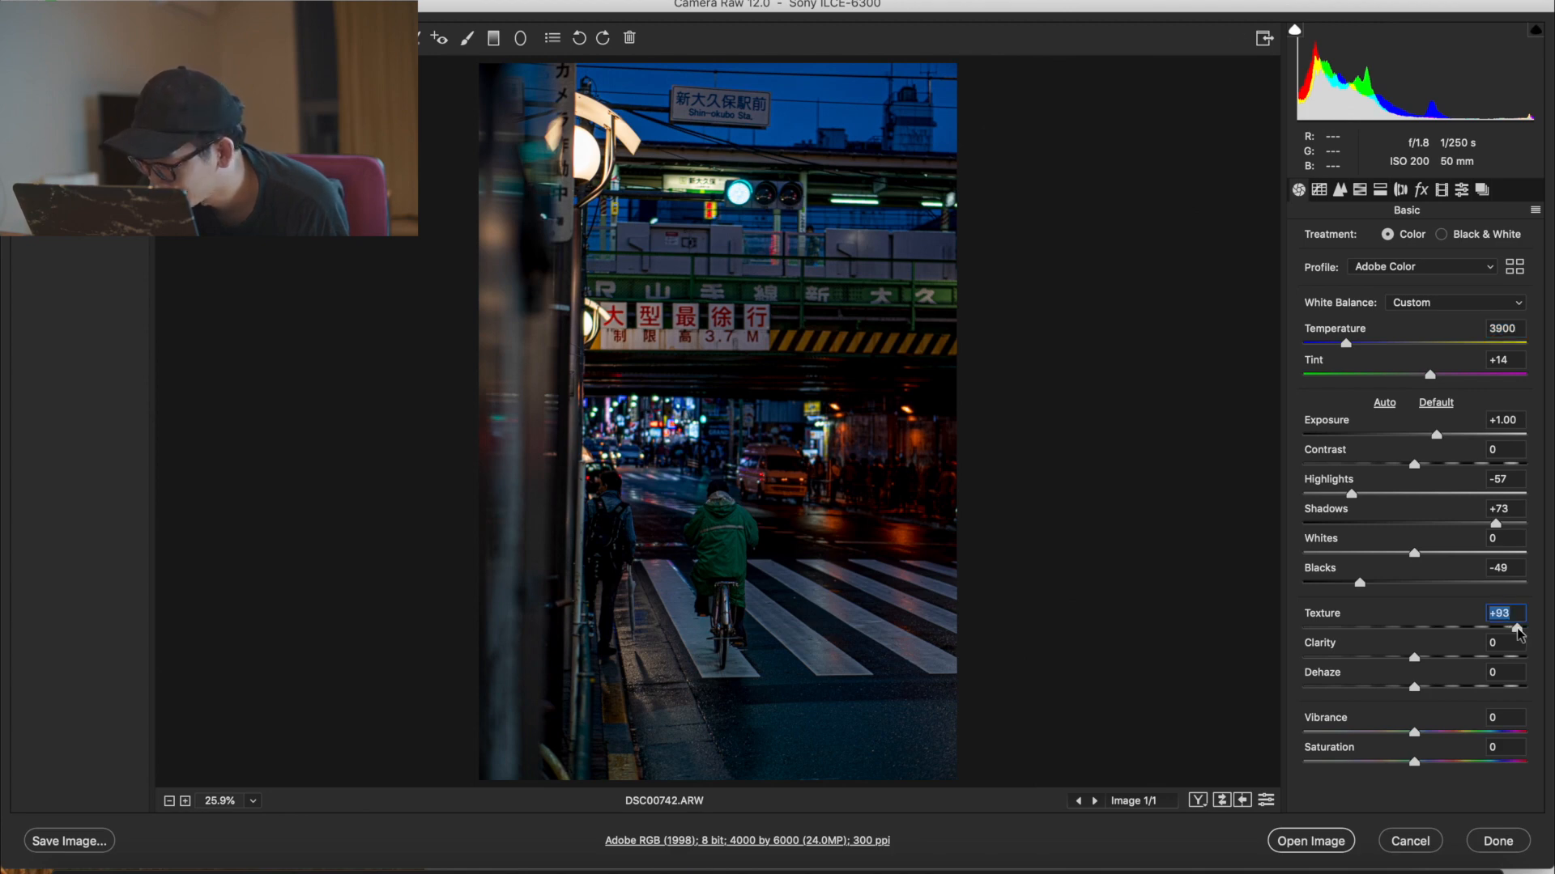
drag(1518, 632, 1528, 633)
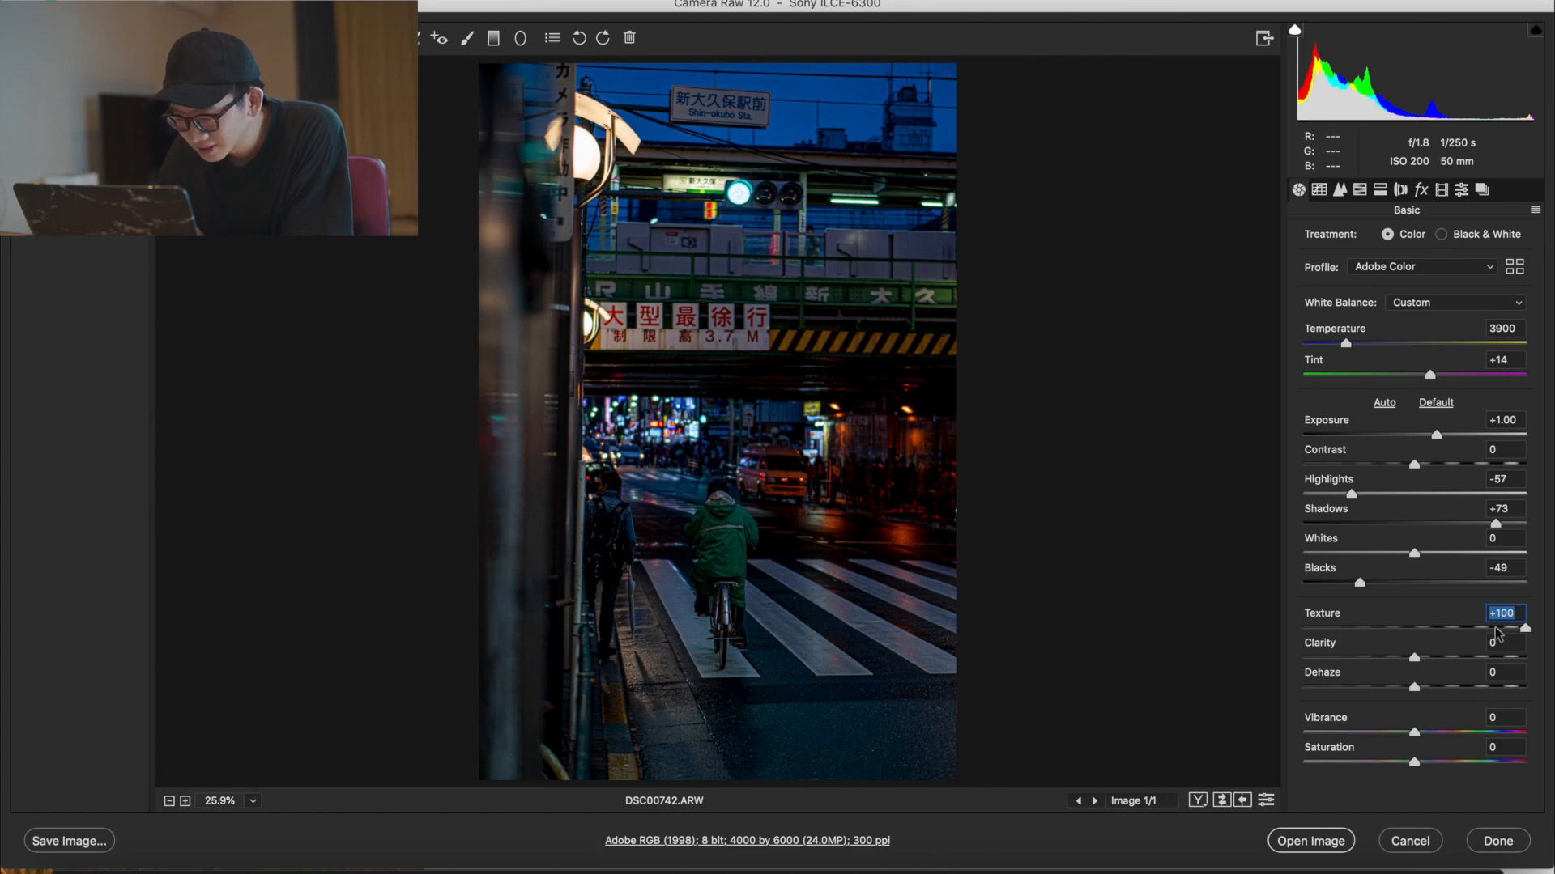
click(1495, 628)
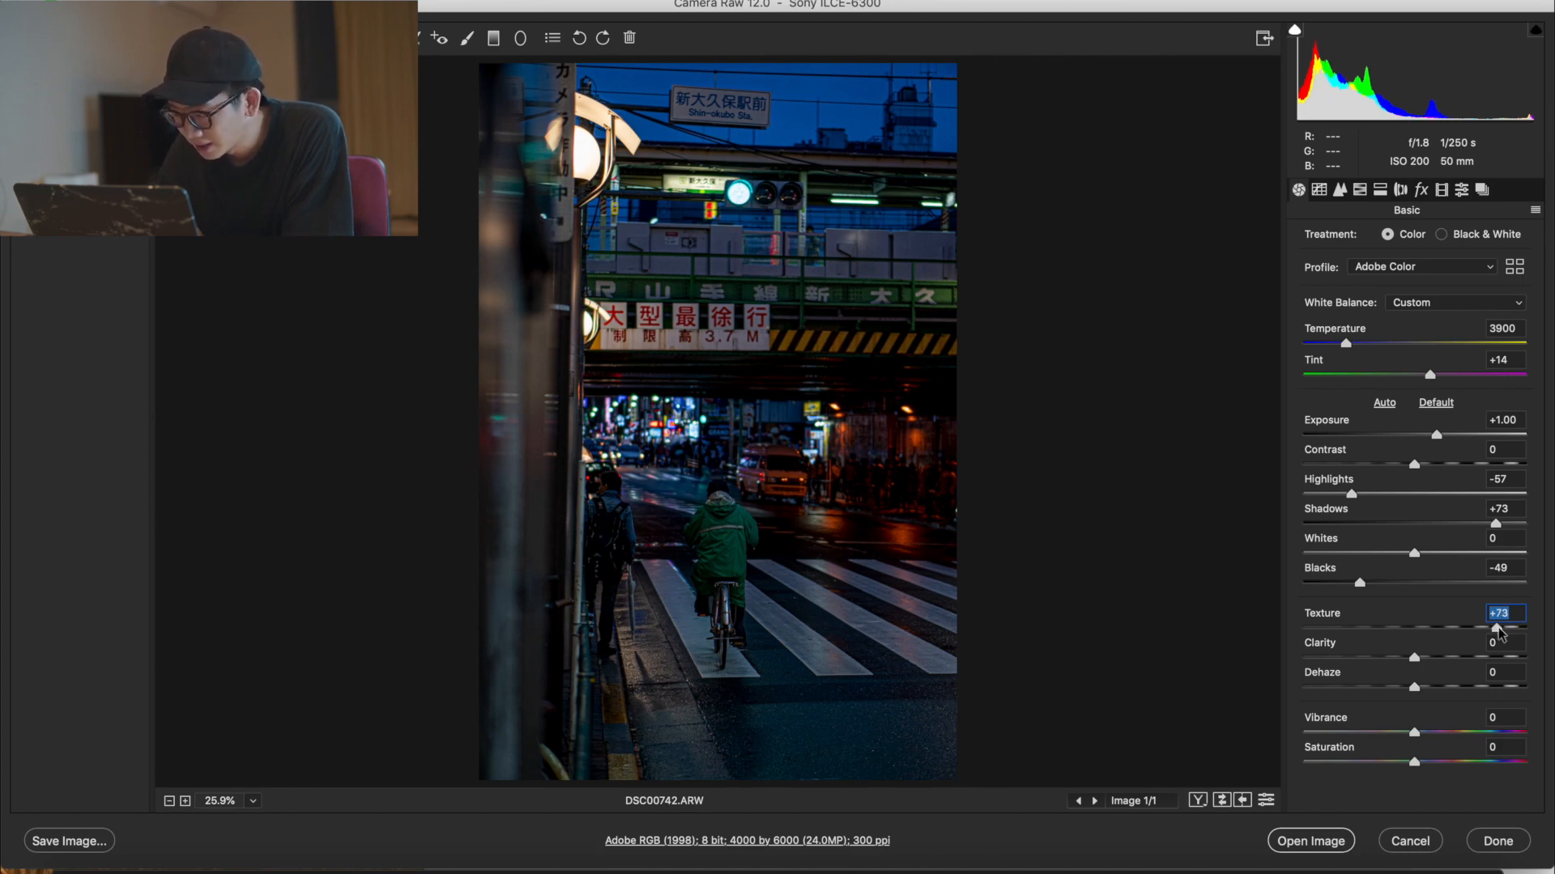
drag(1501, 628, 1502, 628)
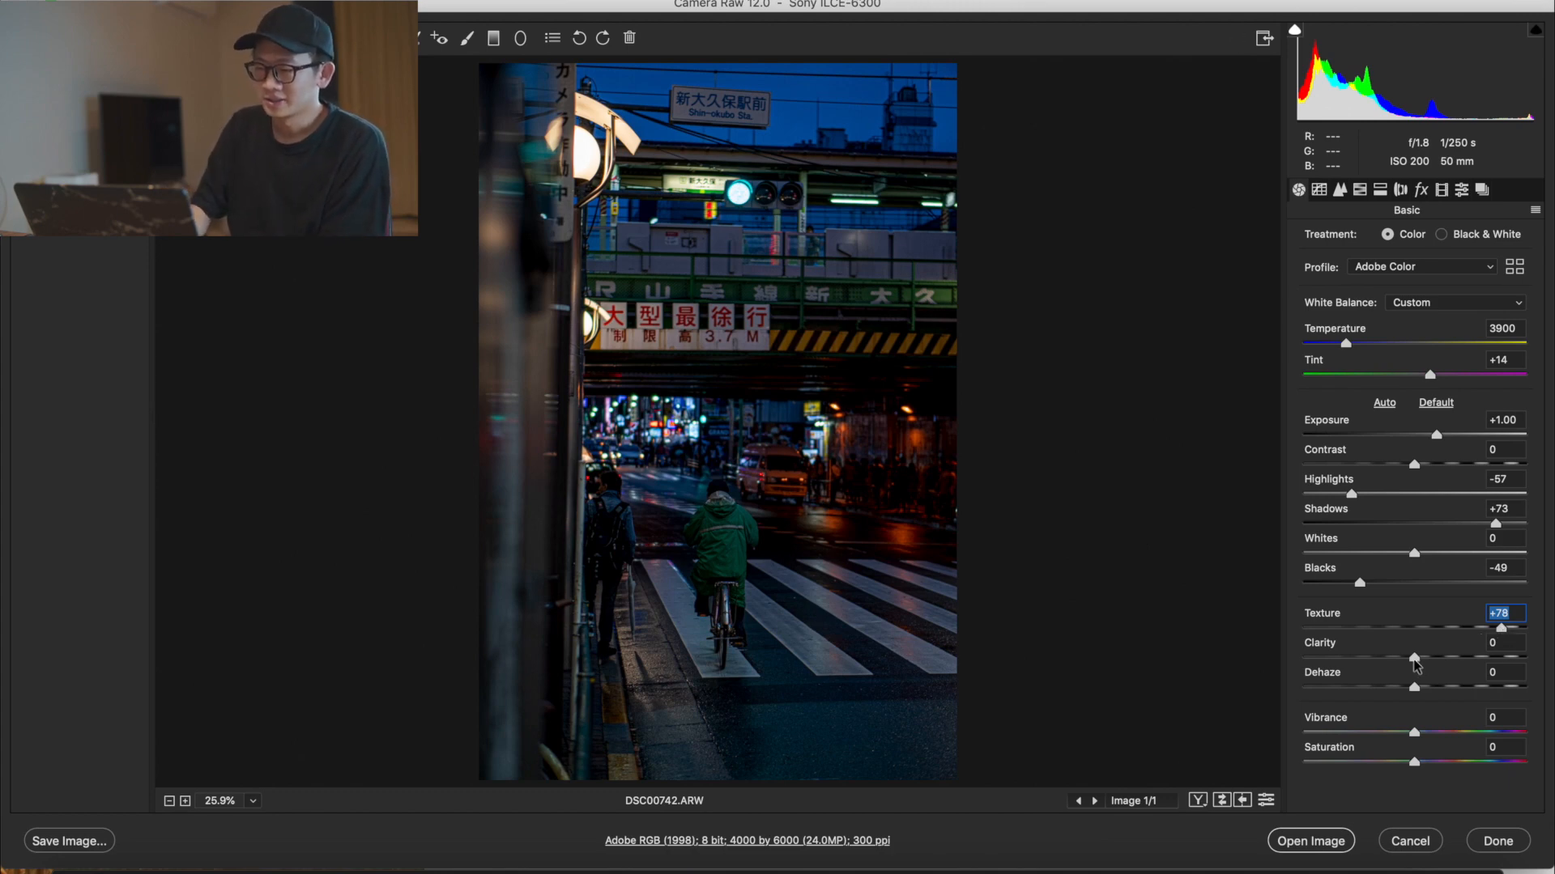
Step: Increase the midtone contrast of the photo by setting Clarity to +31
drag(1414, 658, 1462, 660)
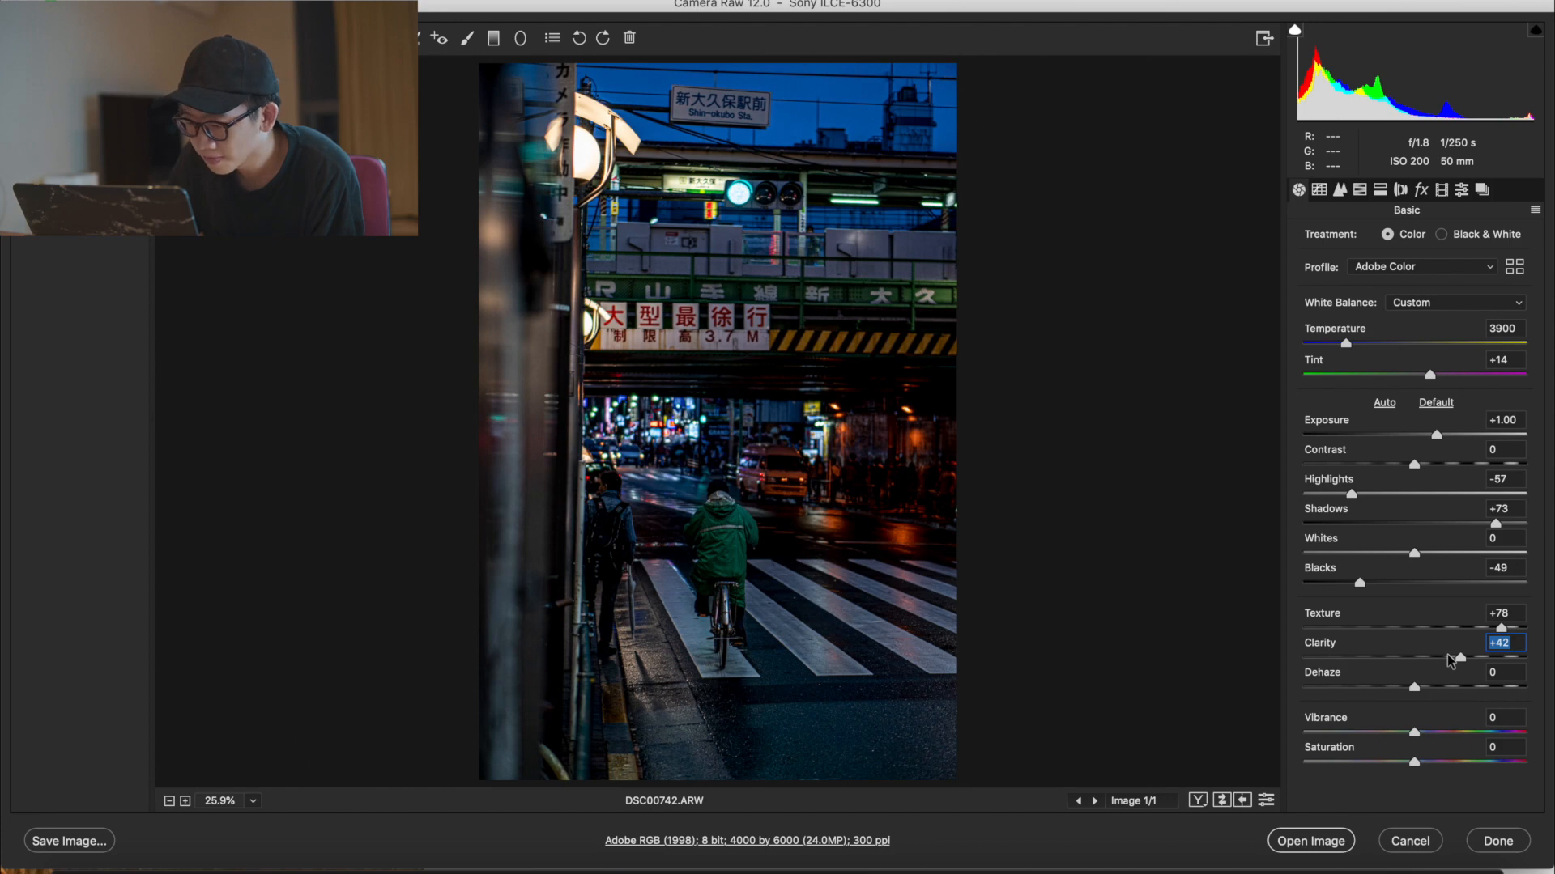
click(1449, 659)
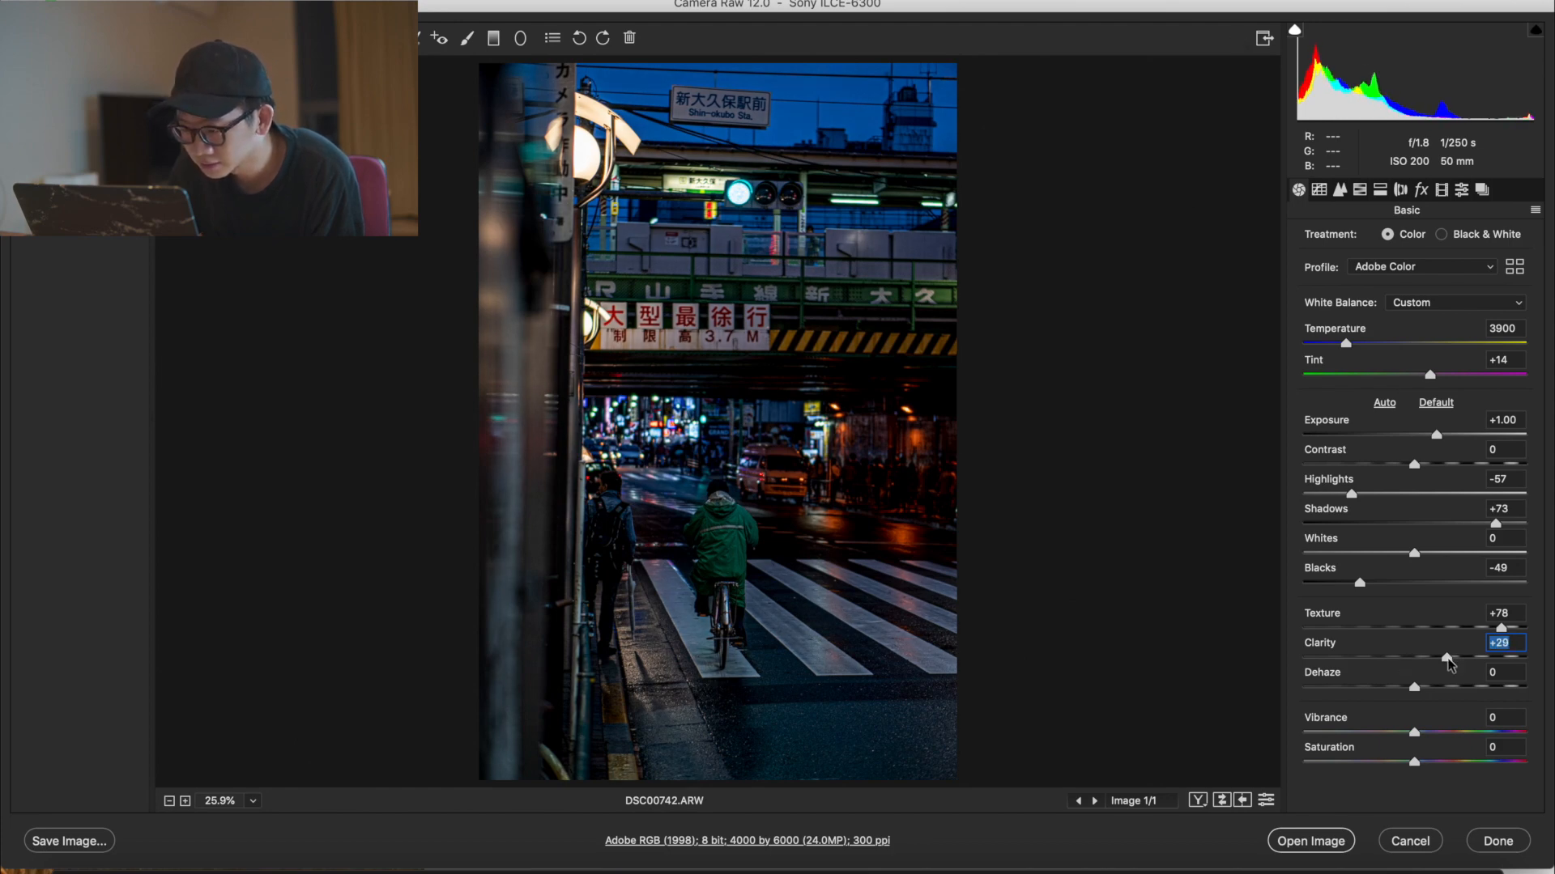
drag(1450, 661, 1452, 661)
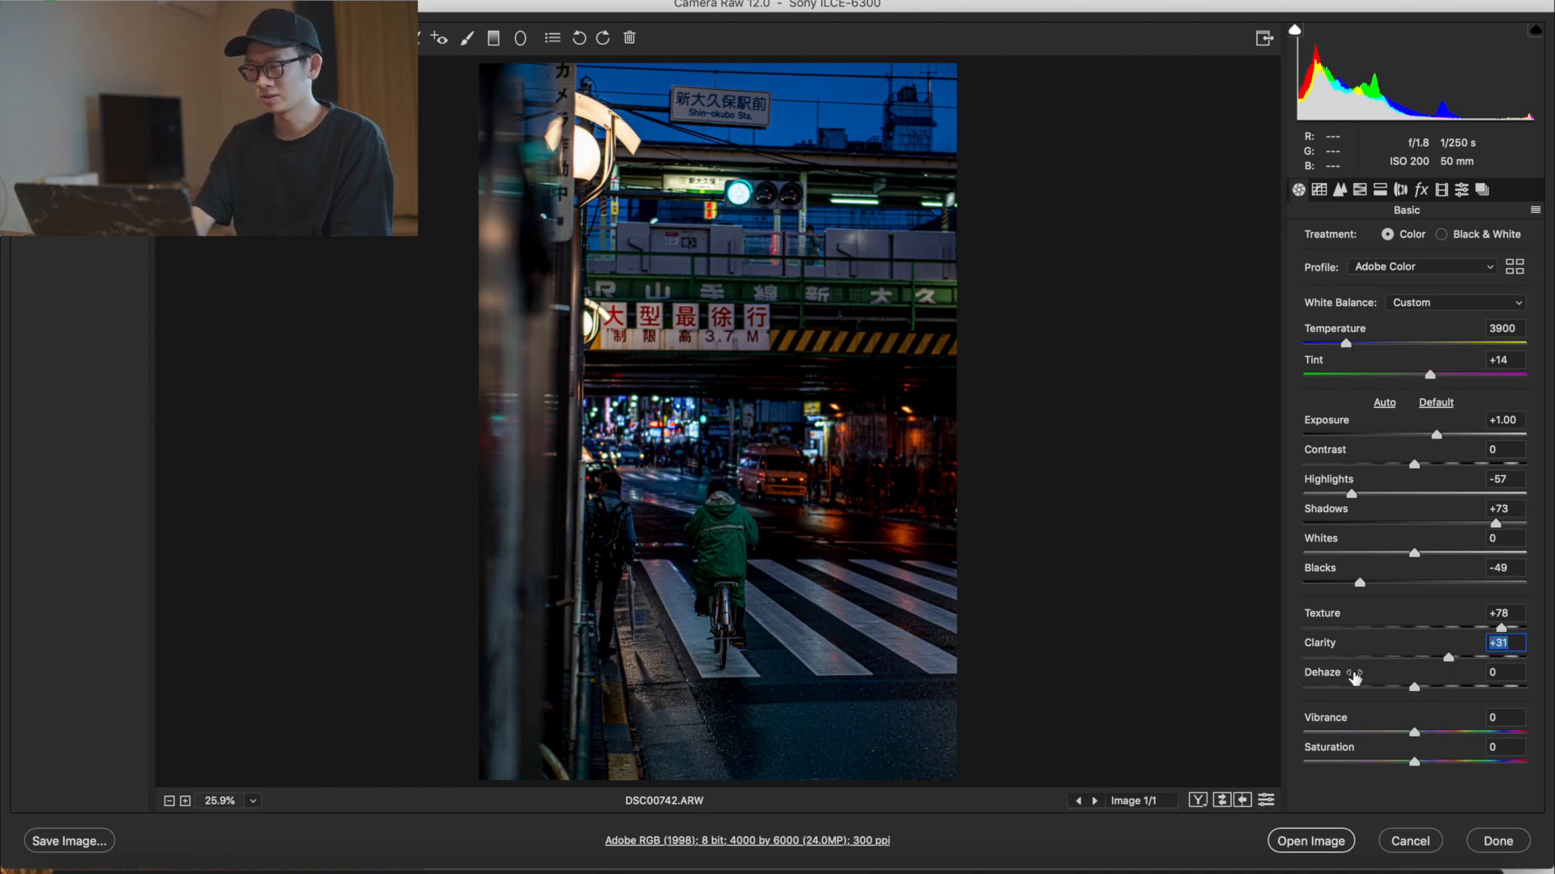
click(1447, 688)
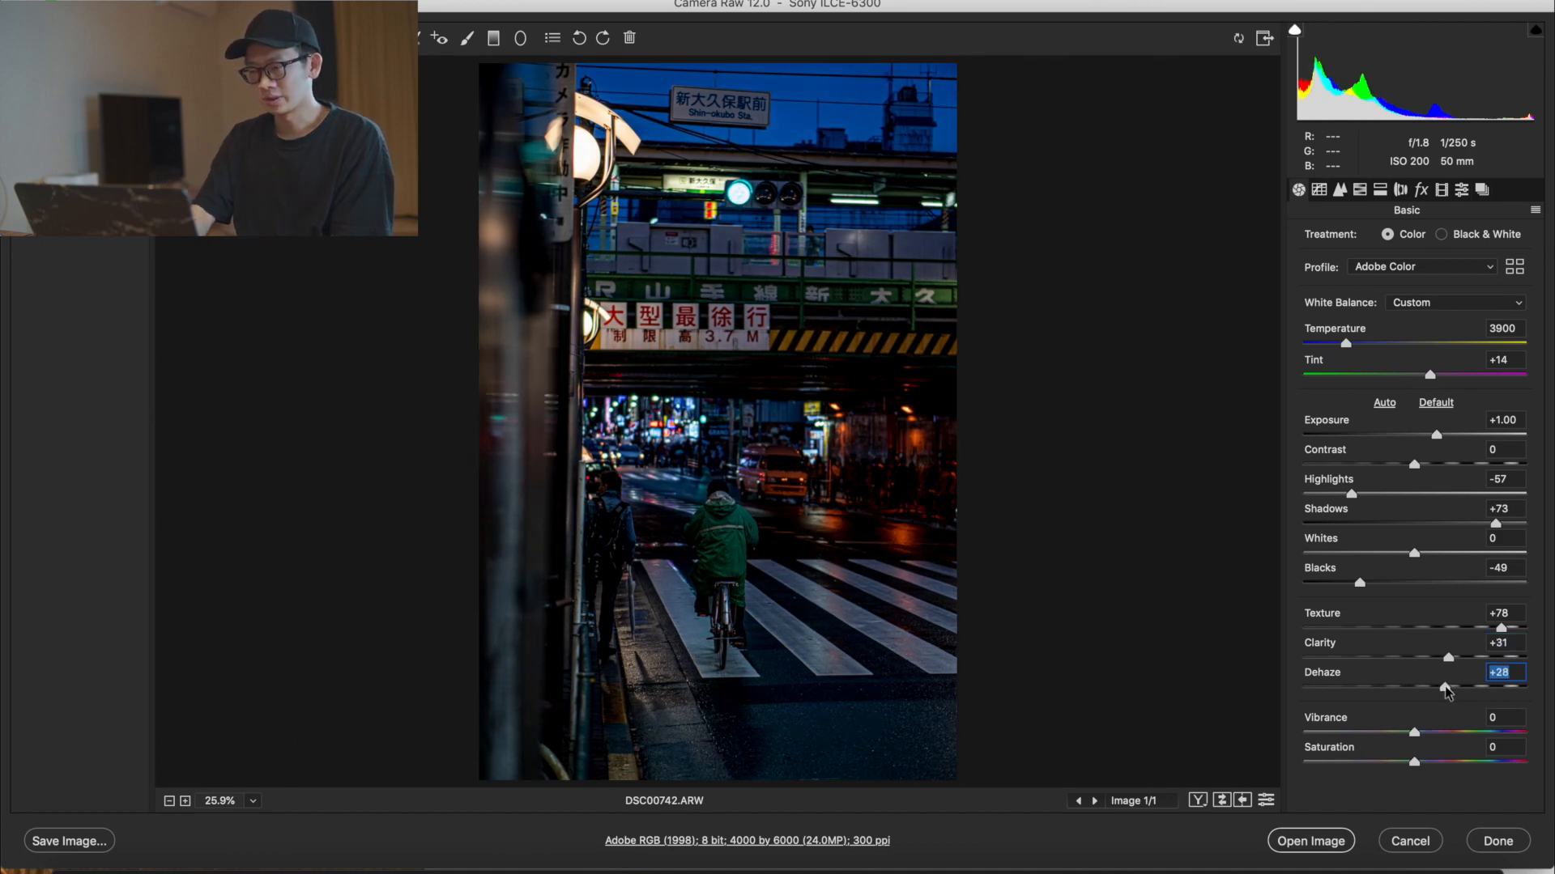
double_click(1446, 687)
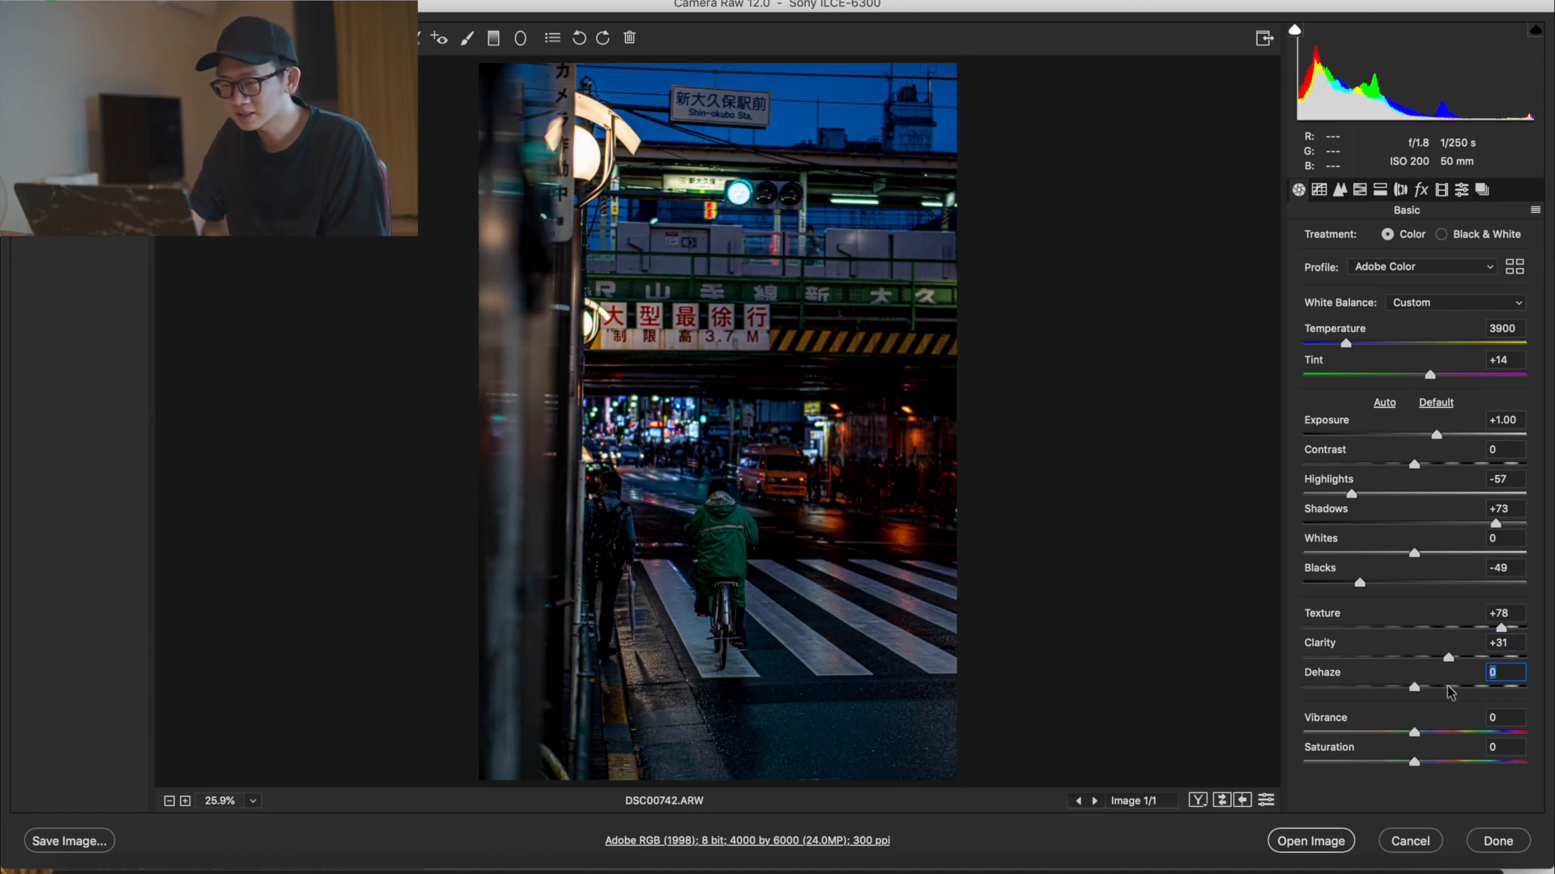
click(1447, 688)
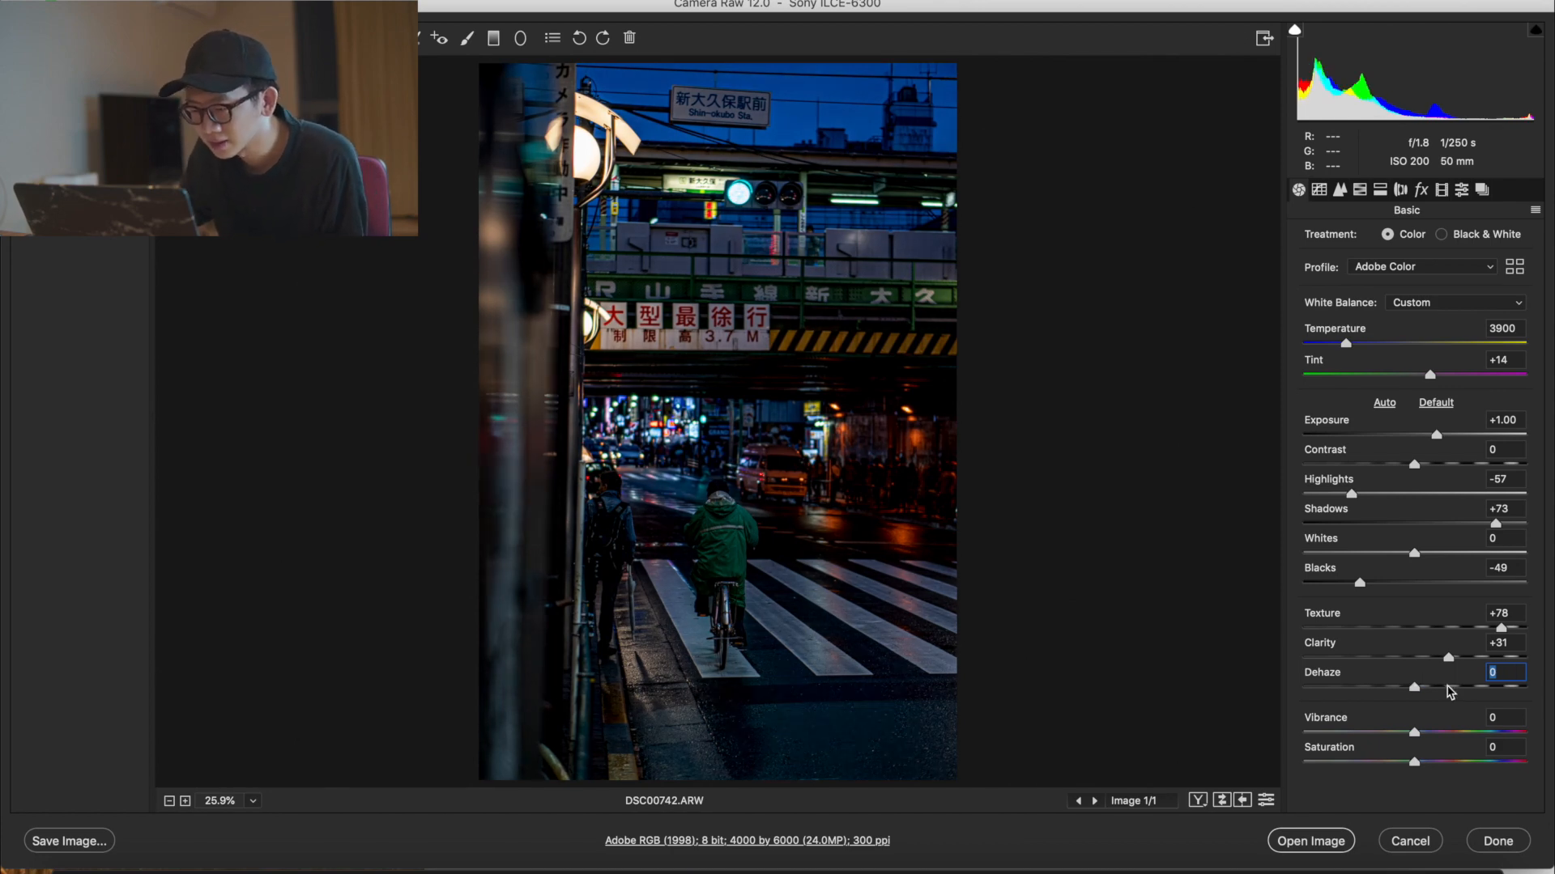
double_click(1446, 688)
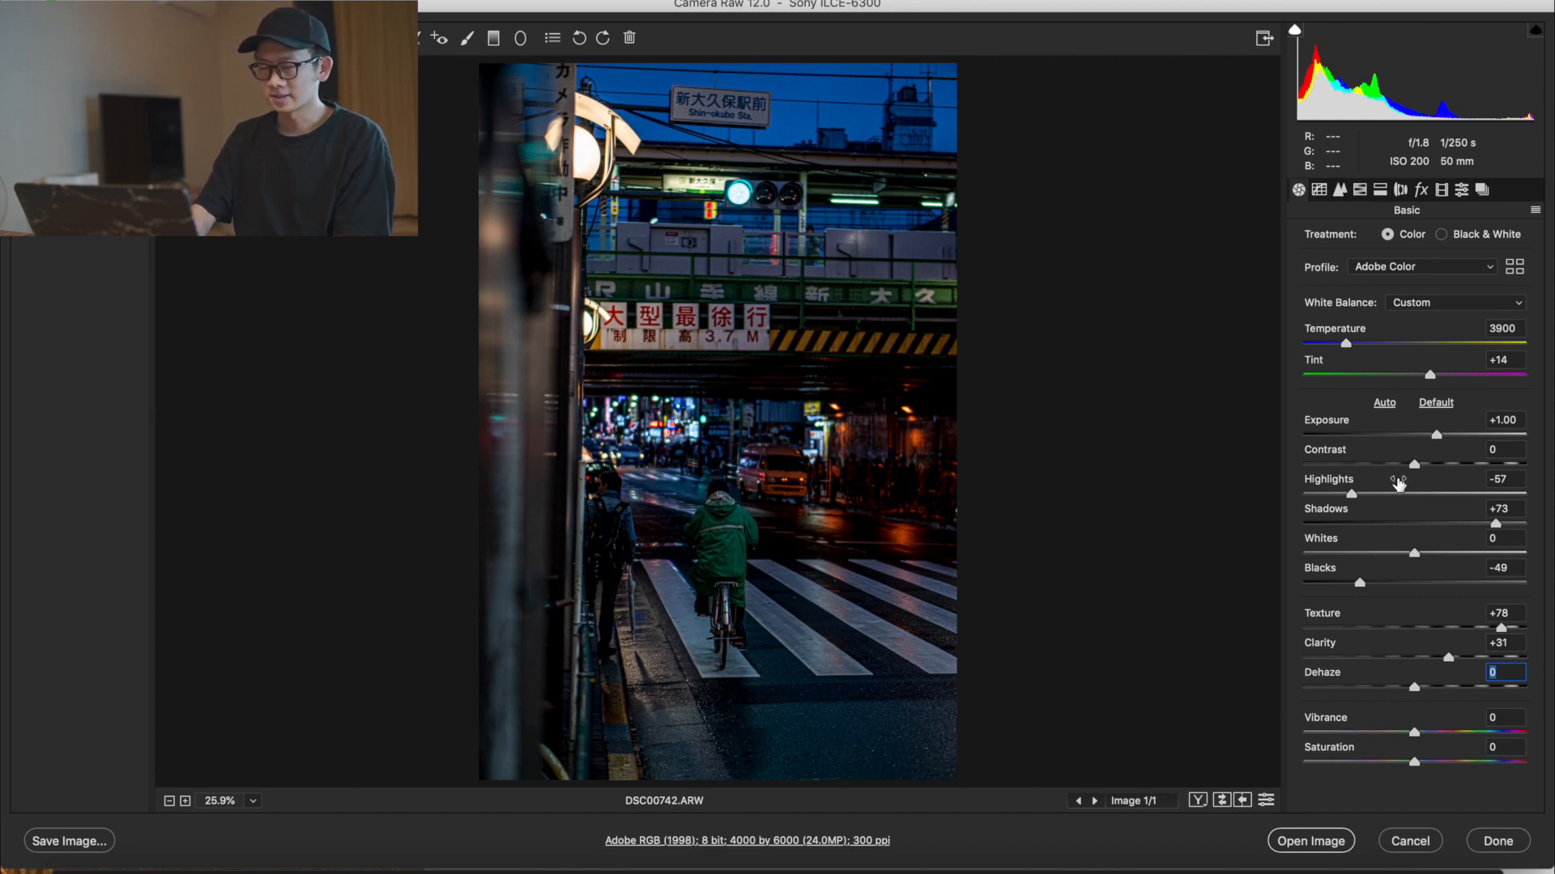
Step: Shift the Blue Primary hue to -31 in the camera calibration settings
click(1443, 191)
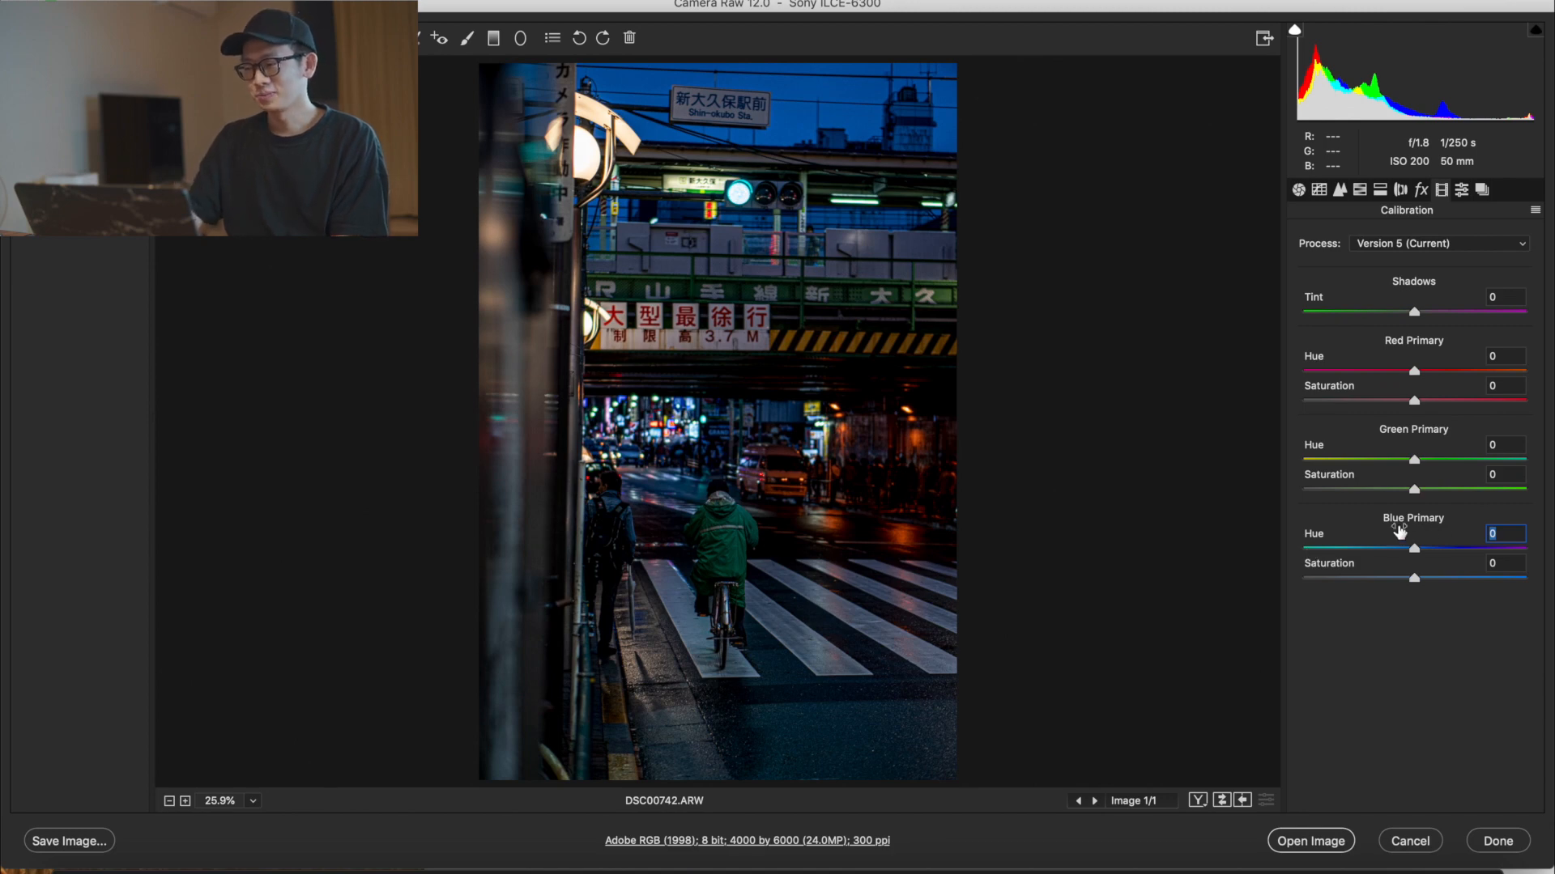
drag(1413, 549, 1247, 555)
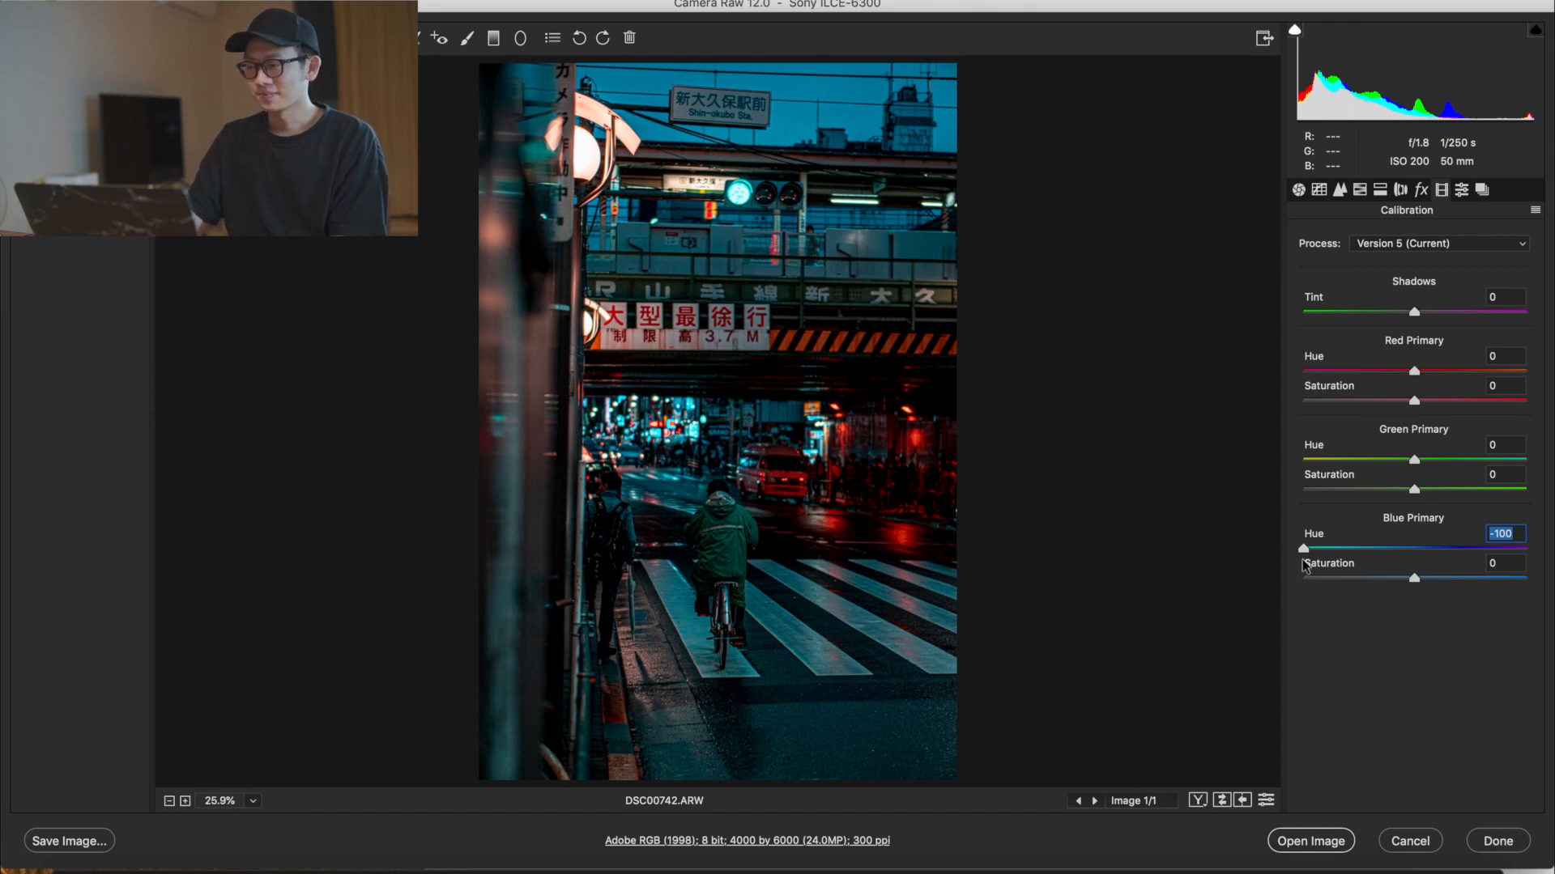
drag(1303, 551, 1385, 550)
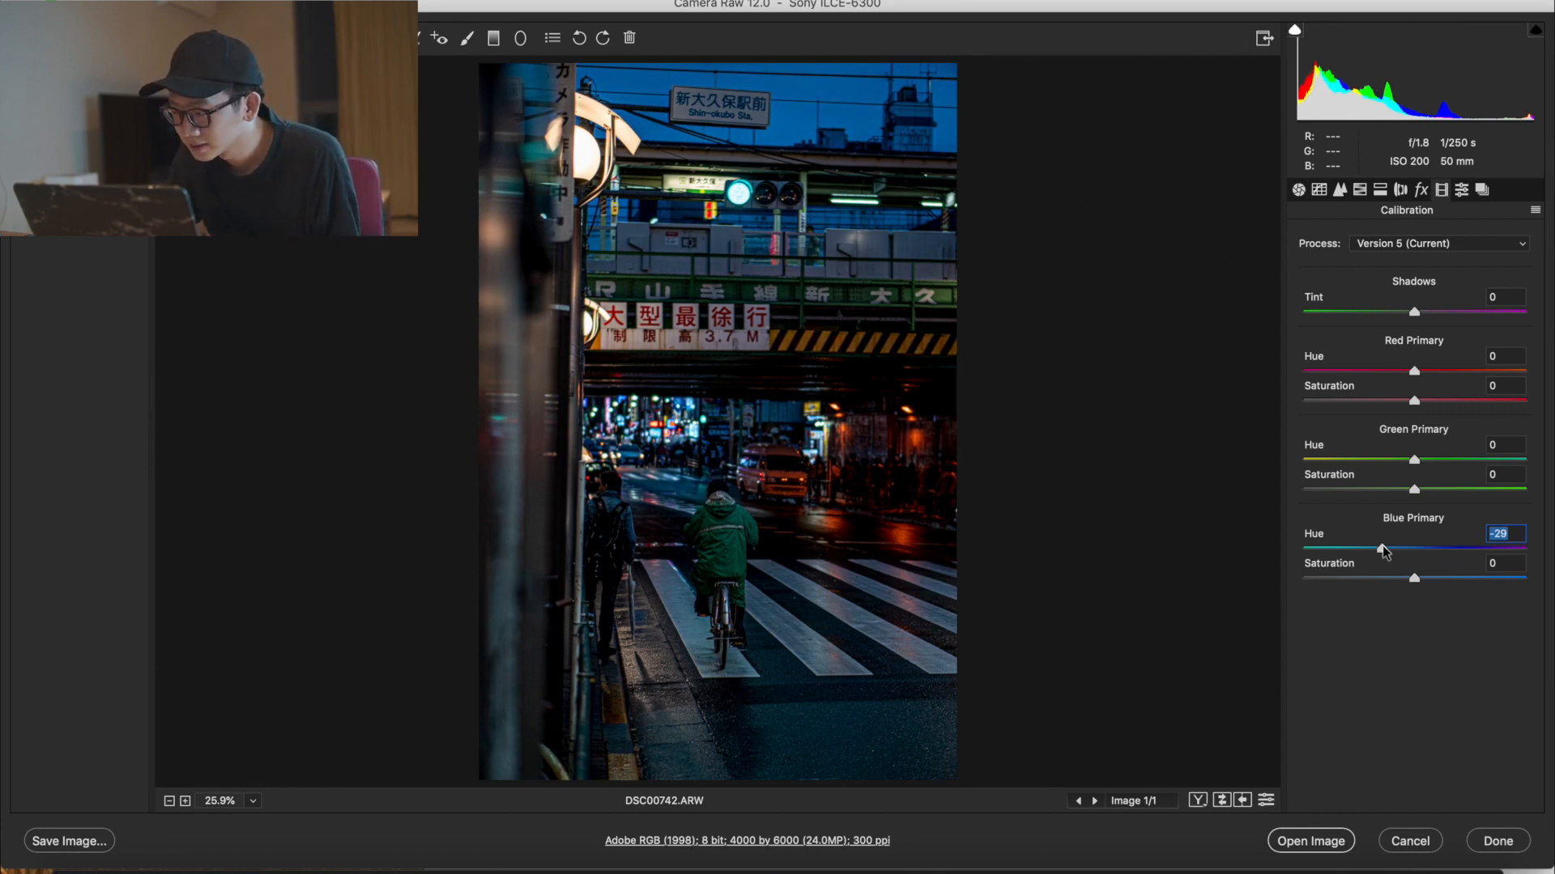
drag(1380, 548, 1383, 551)
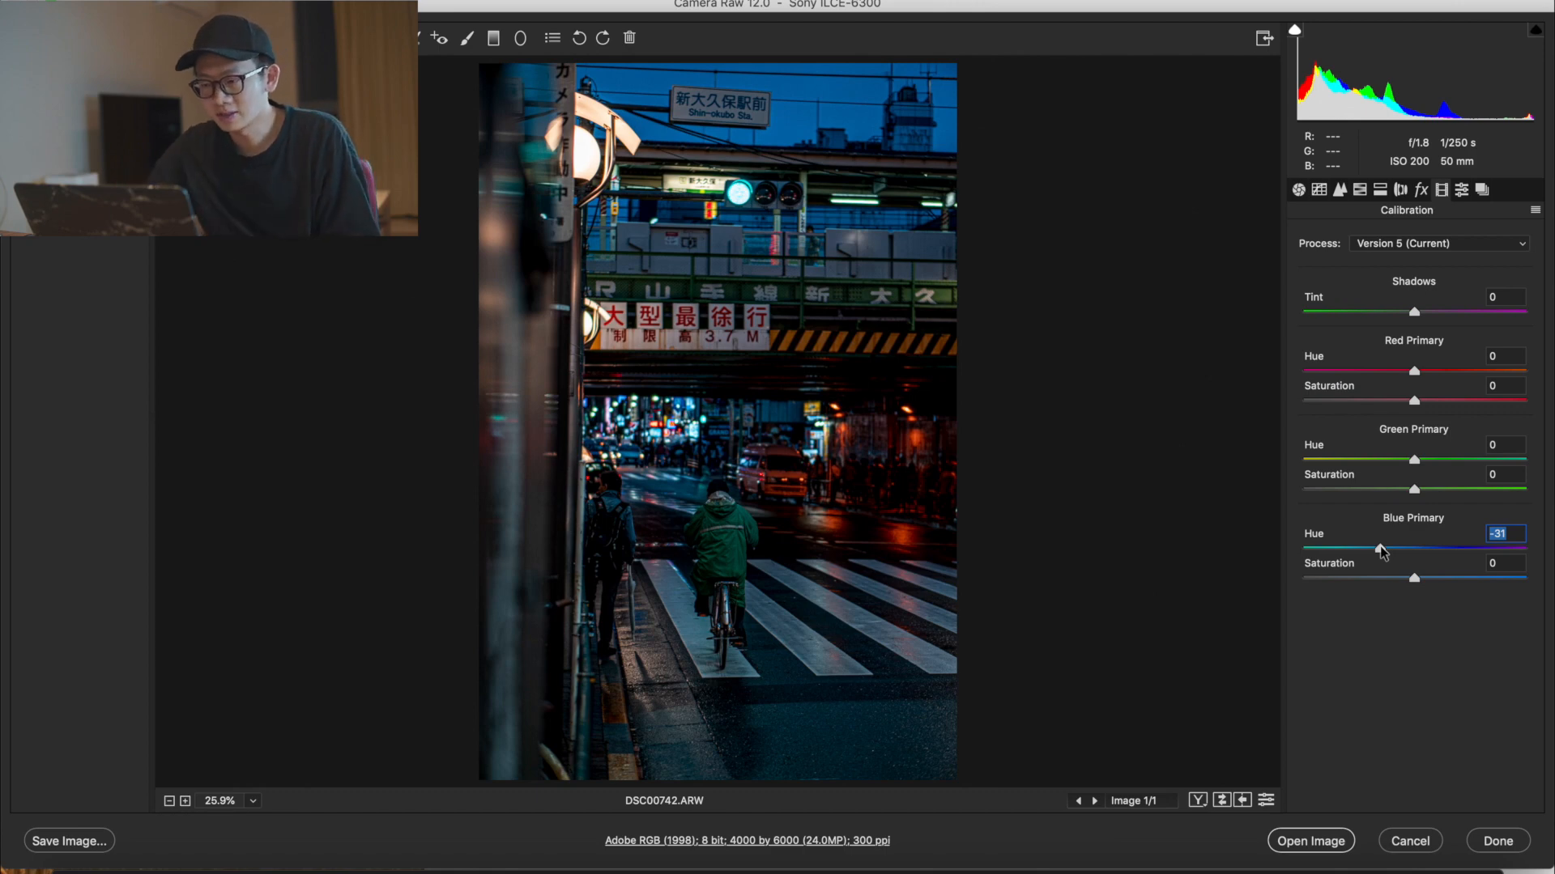
Step: Examine the pedestrian with the backpack at 200% magnification, then return to the whole photo
click(595, 505)
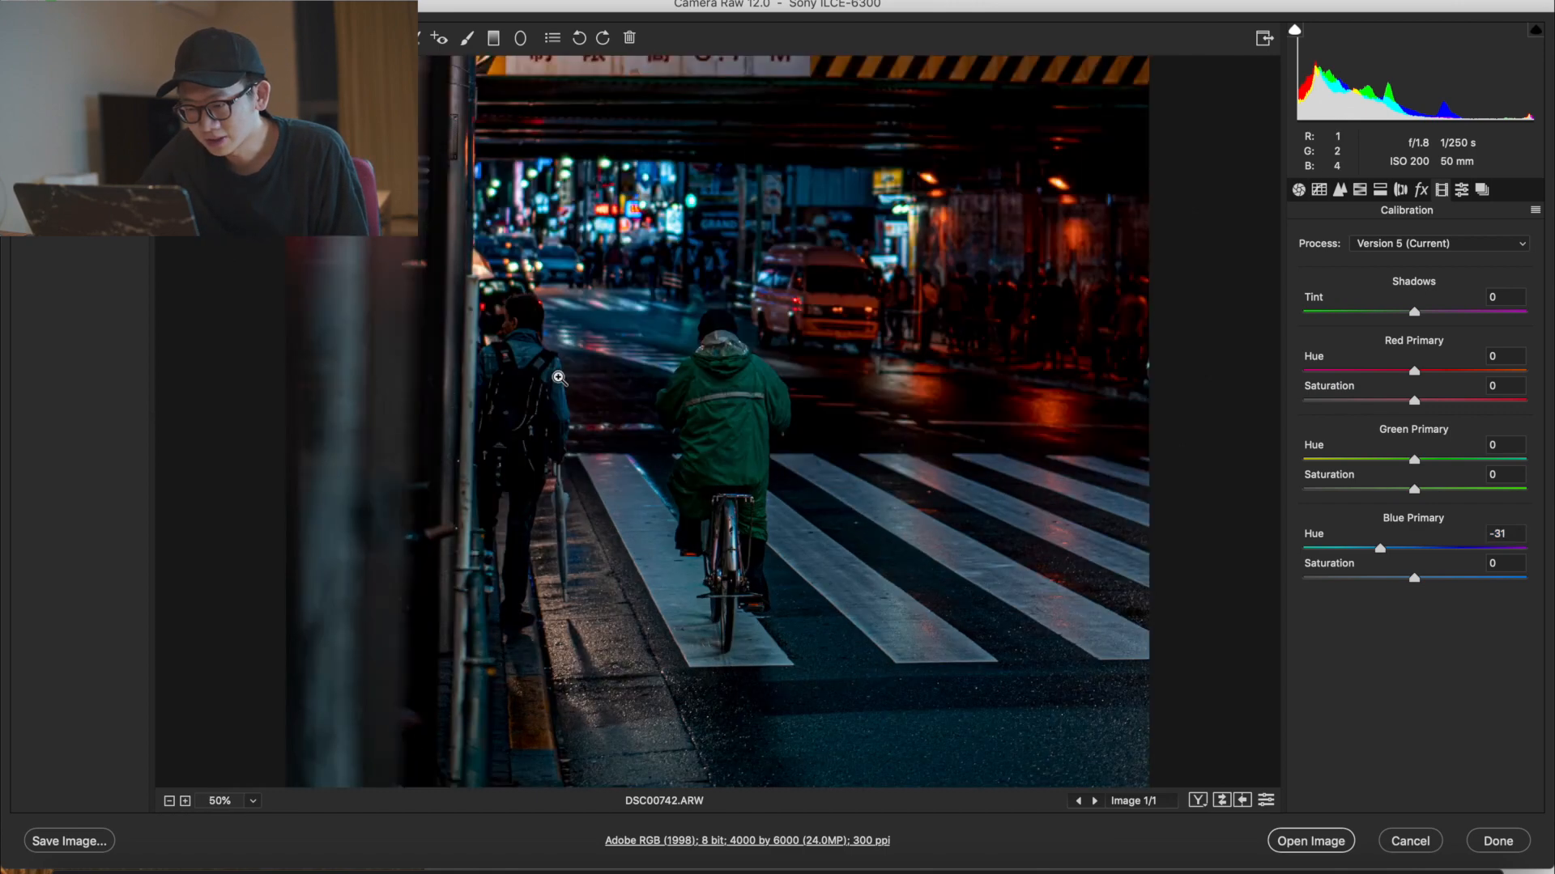
click(484, 293)
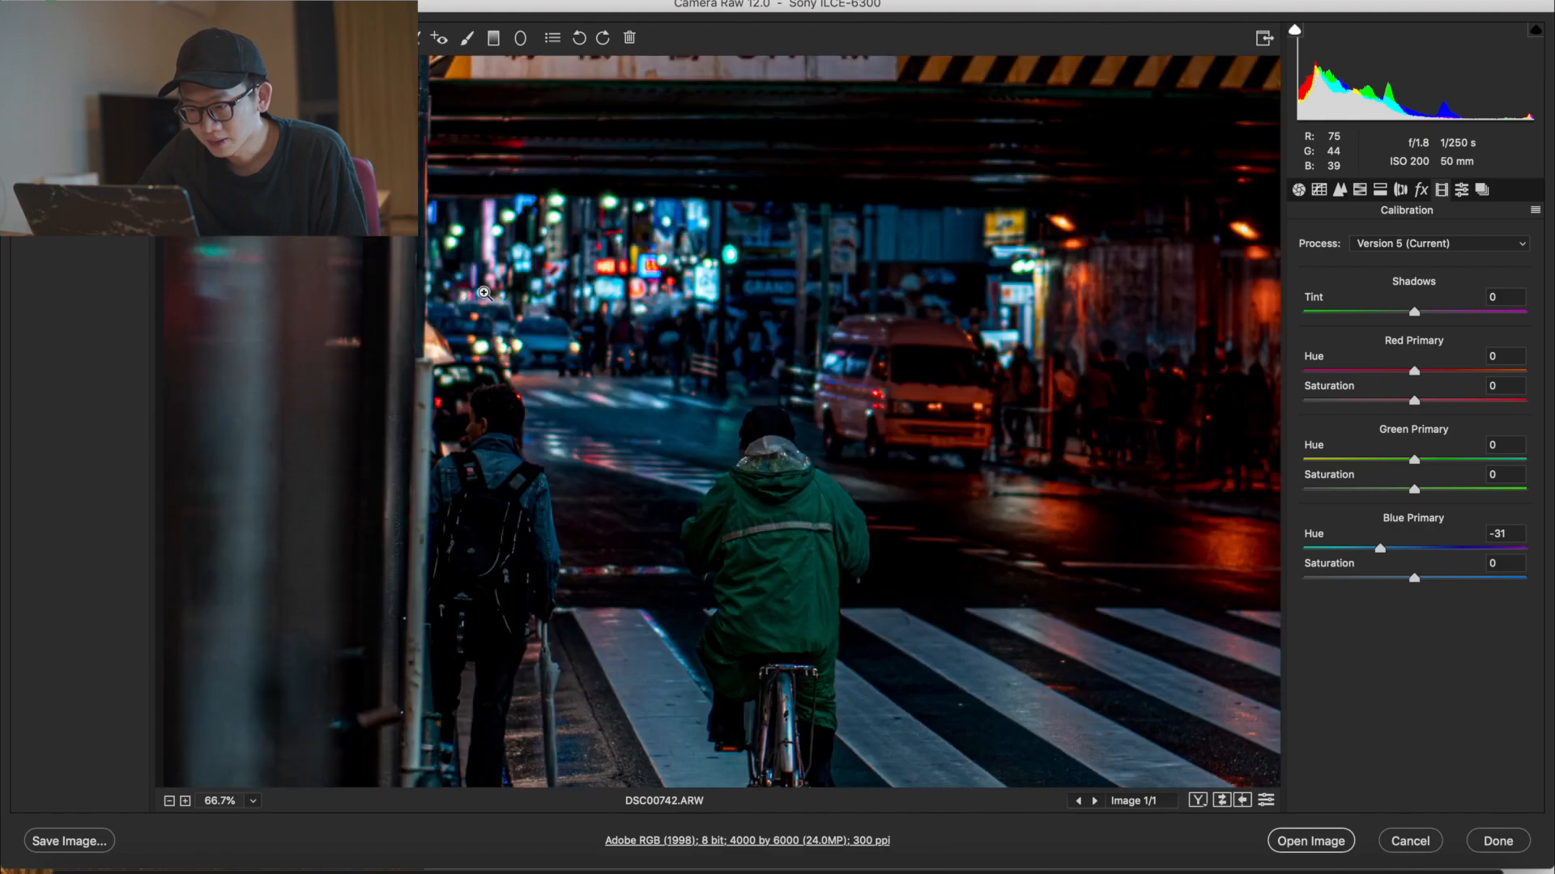
click(484, 292)
click(619, 581)
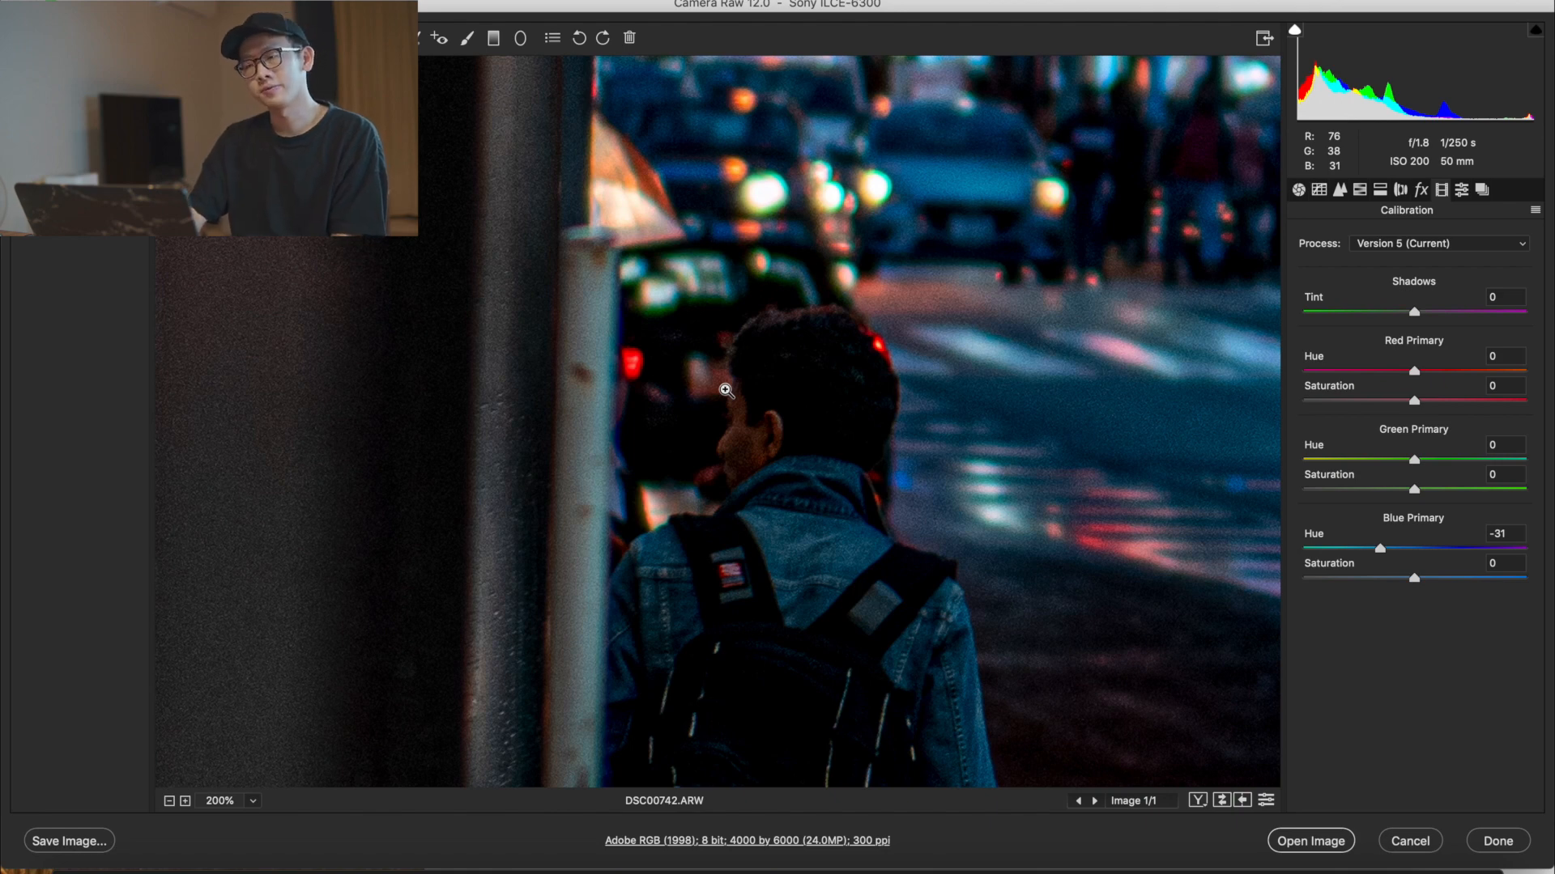
click(253, 801)
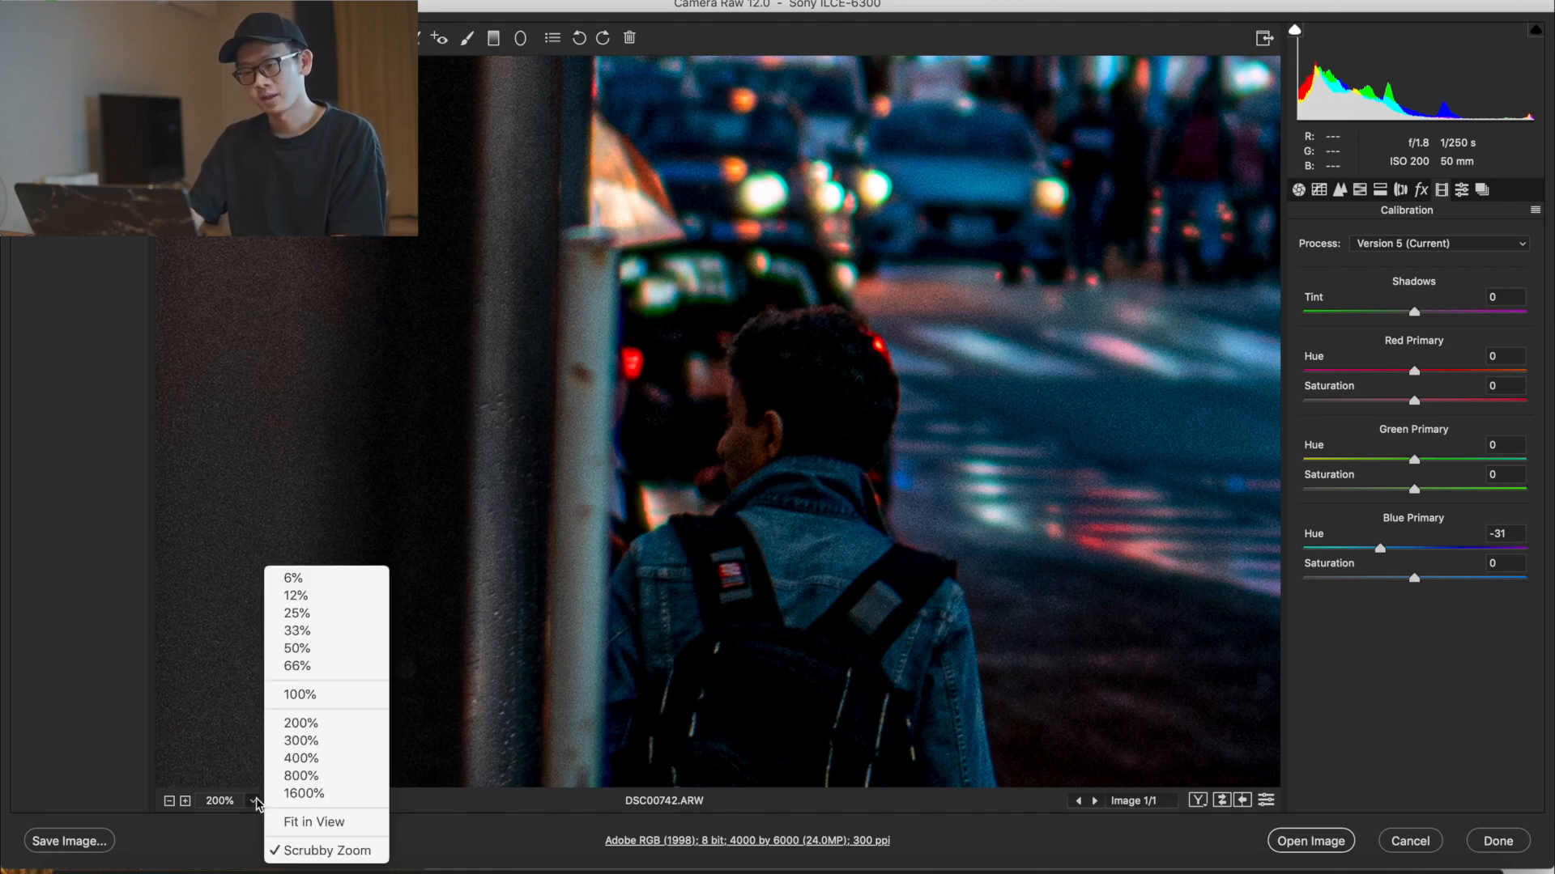
click(305, 823)
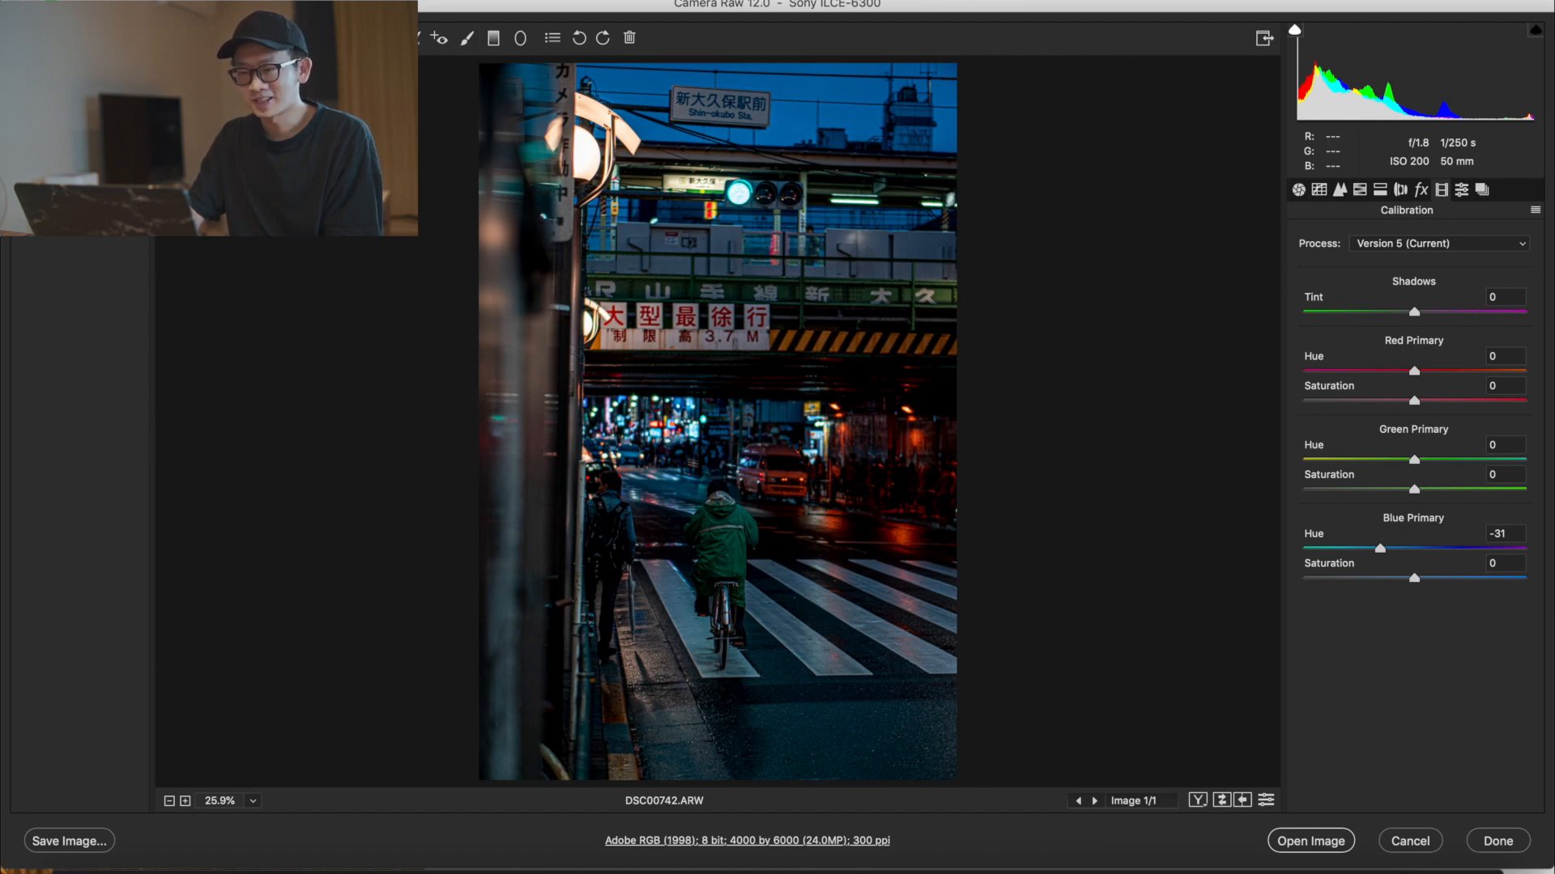
Step: Crop the photo to a 4:5 portrait frame of about 3265 by 4081 pixels around the cyclist, excluding the sky and station sign
key(c)
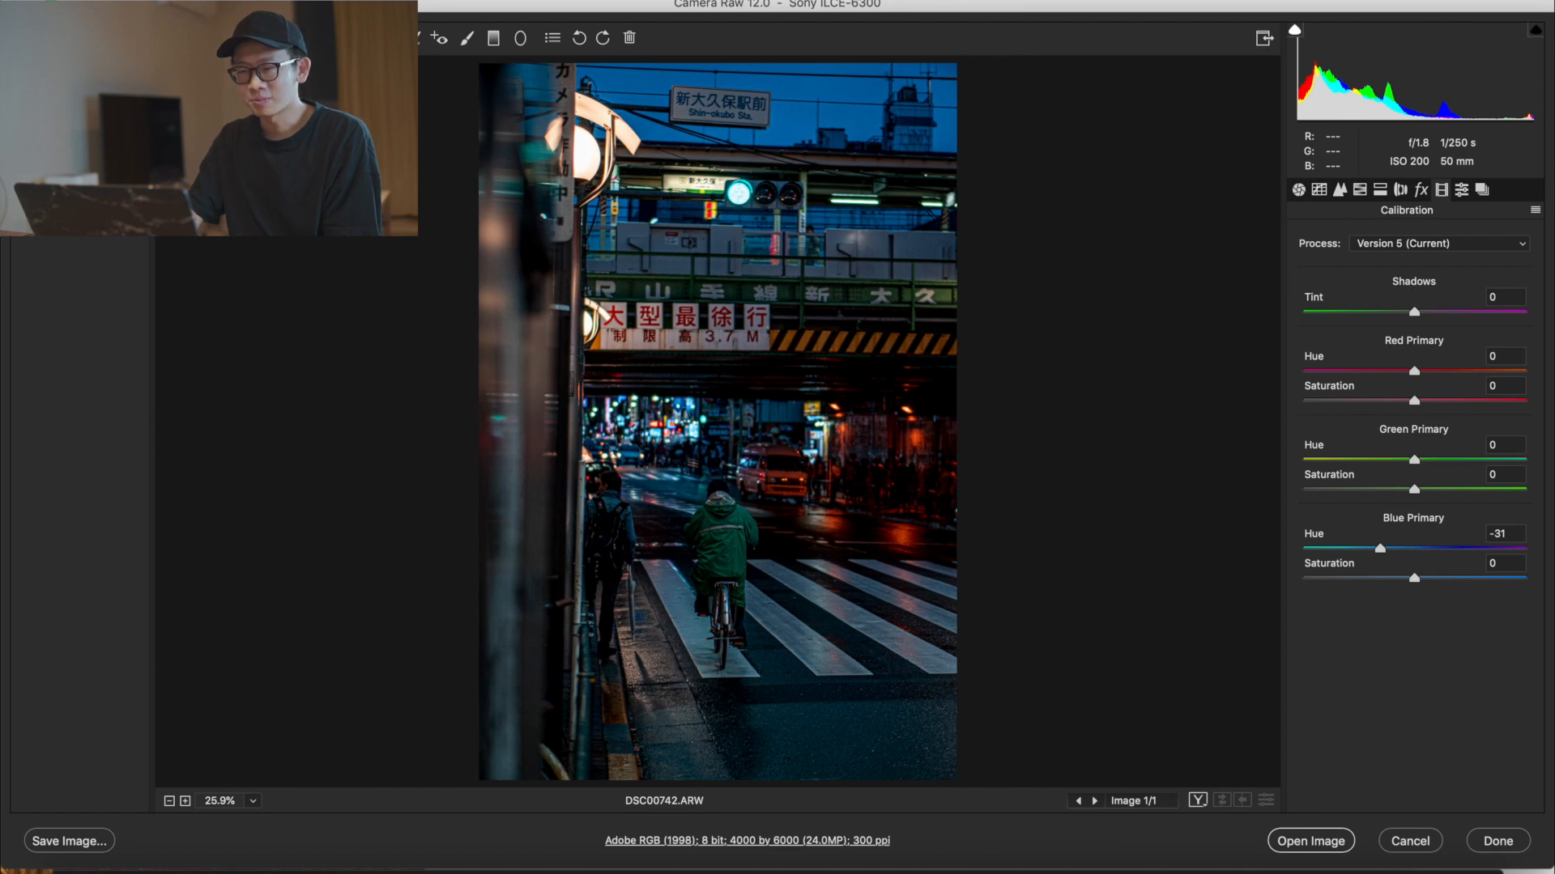
click(324, 38)
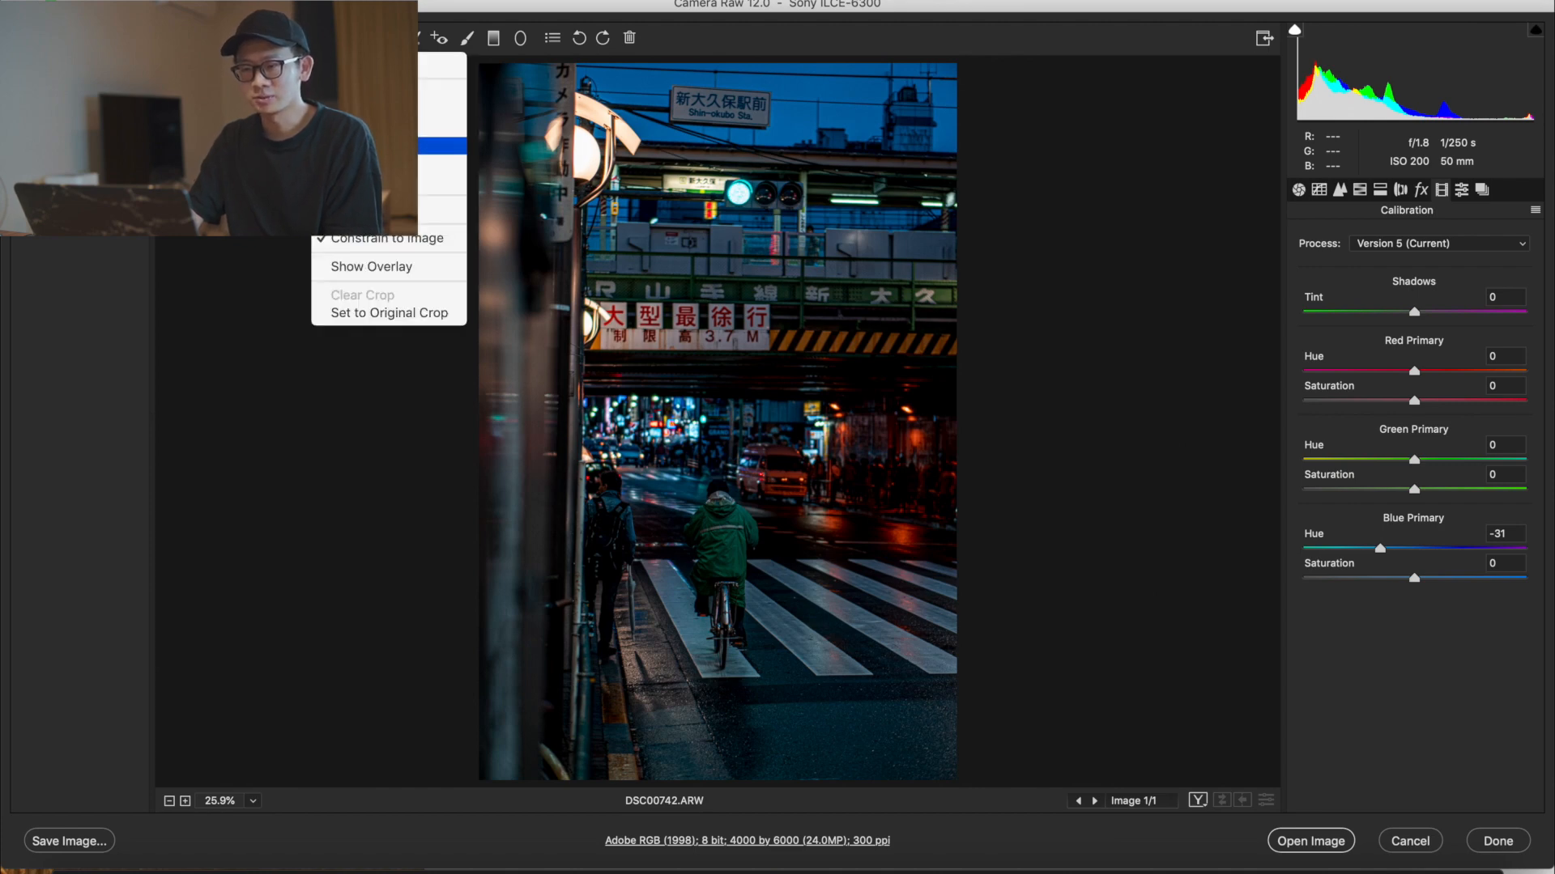
click(404, 146)
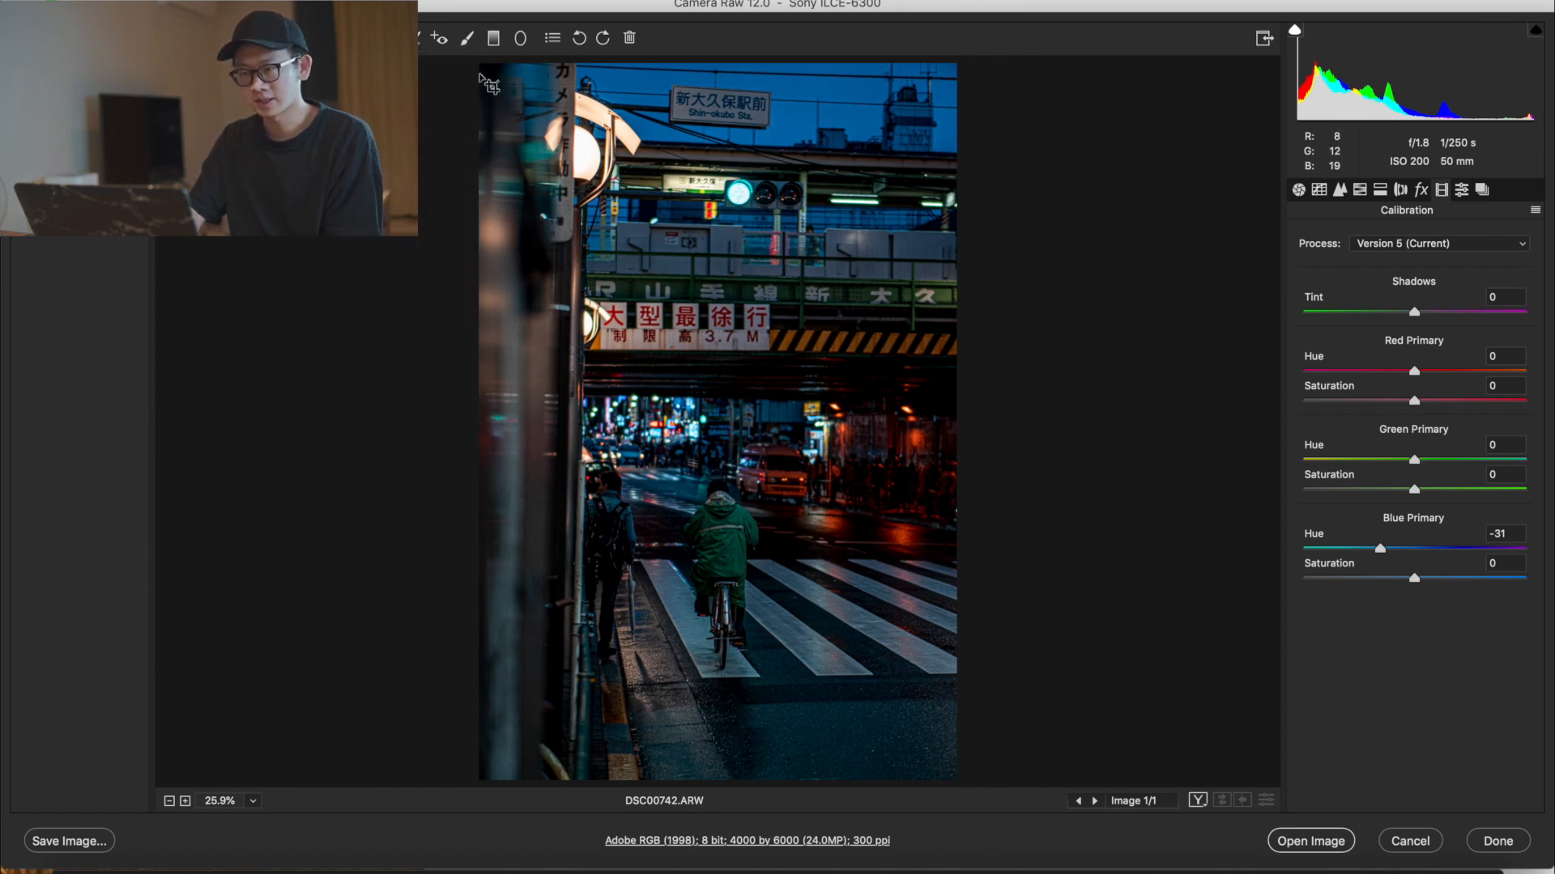
drag(479, 66, 868, 621)
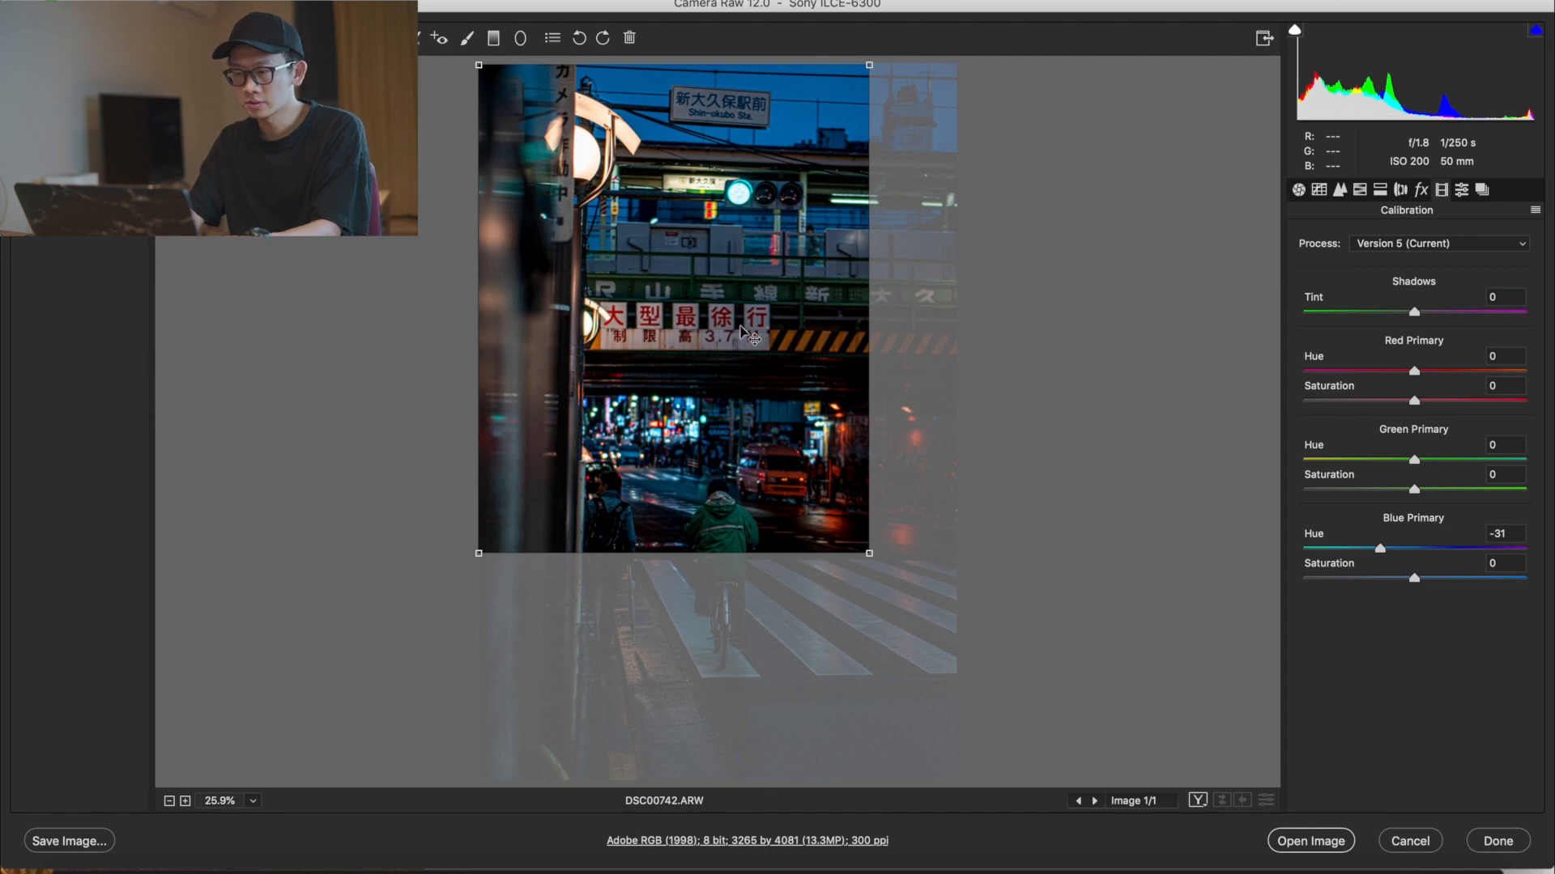
drag(742, 335, 729, 504)
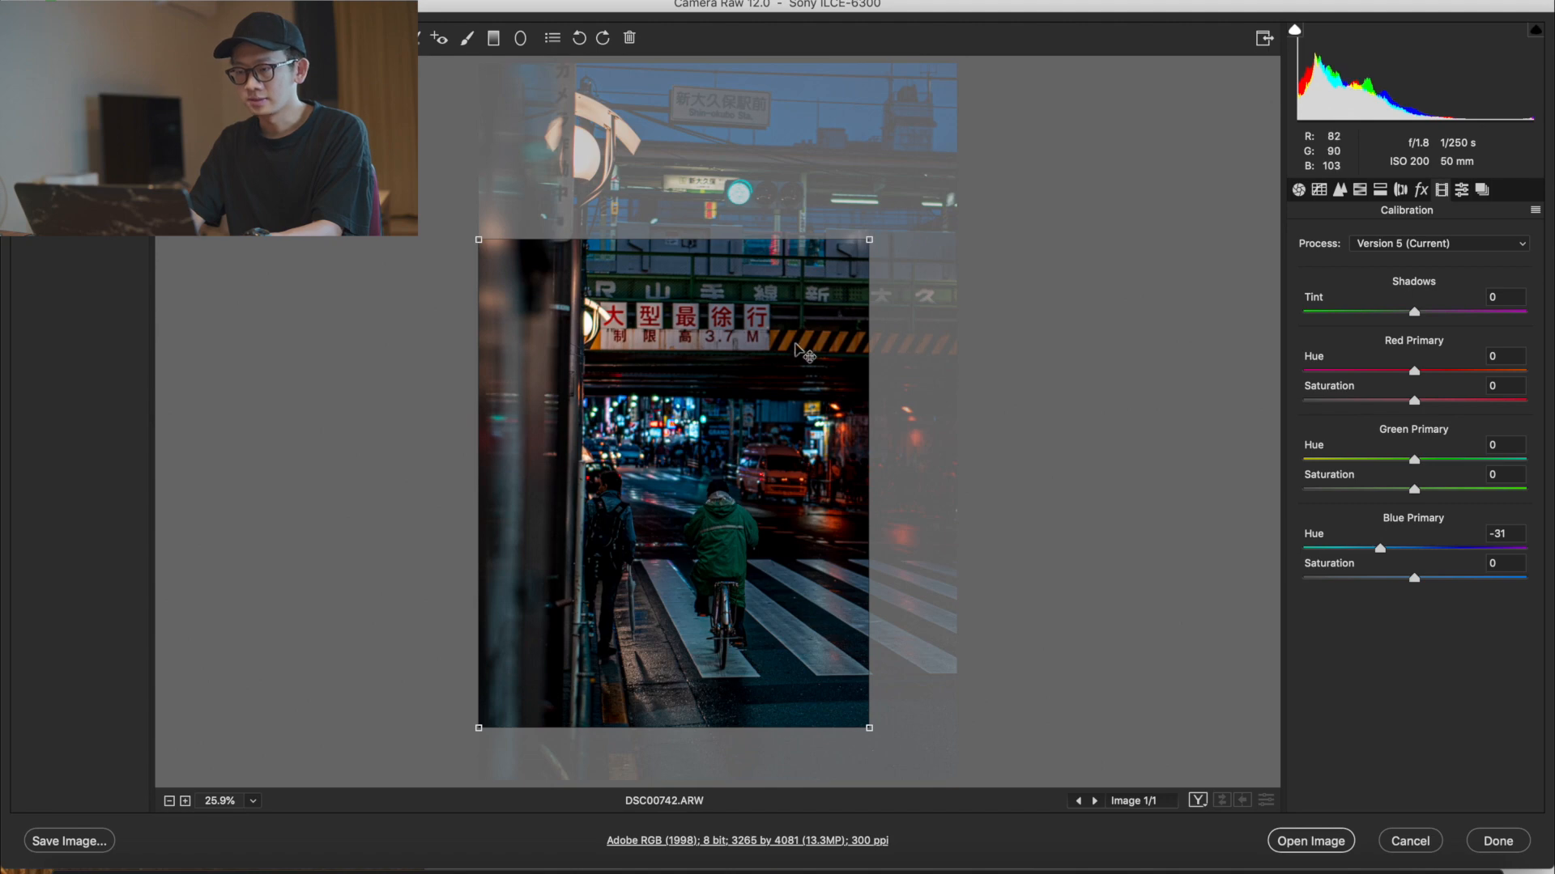
mouse_move(708, 451)
mouse_down()
mouse_move(695, 354)
mouse_move(692, 478)
mouse_move(691, 435)
mouse_up()
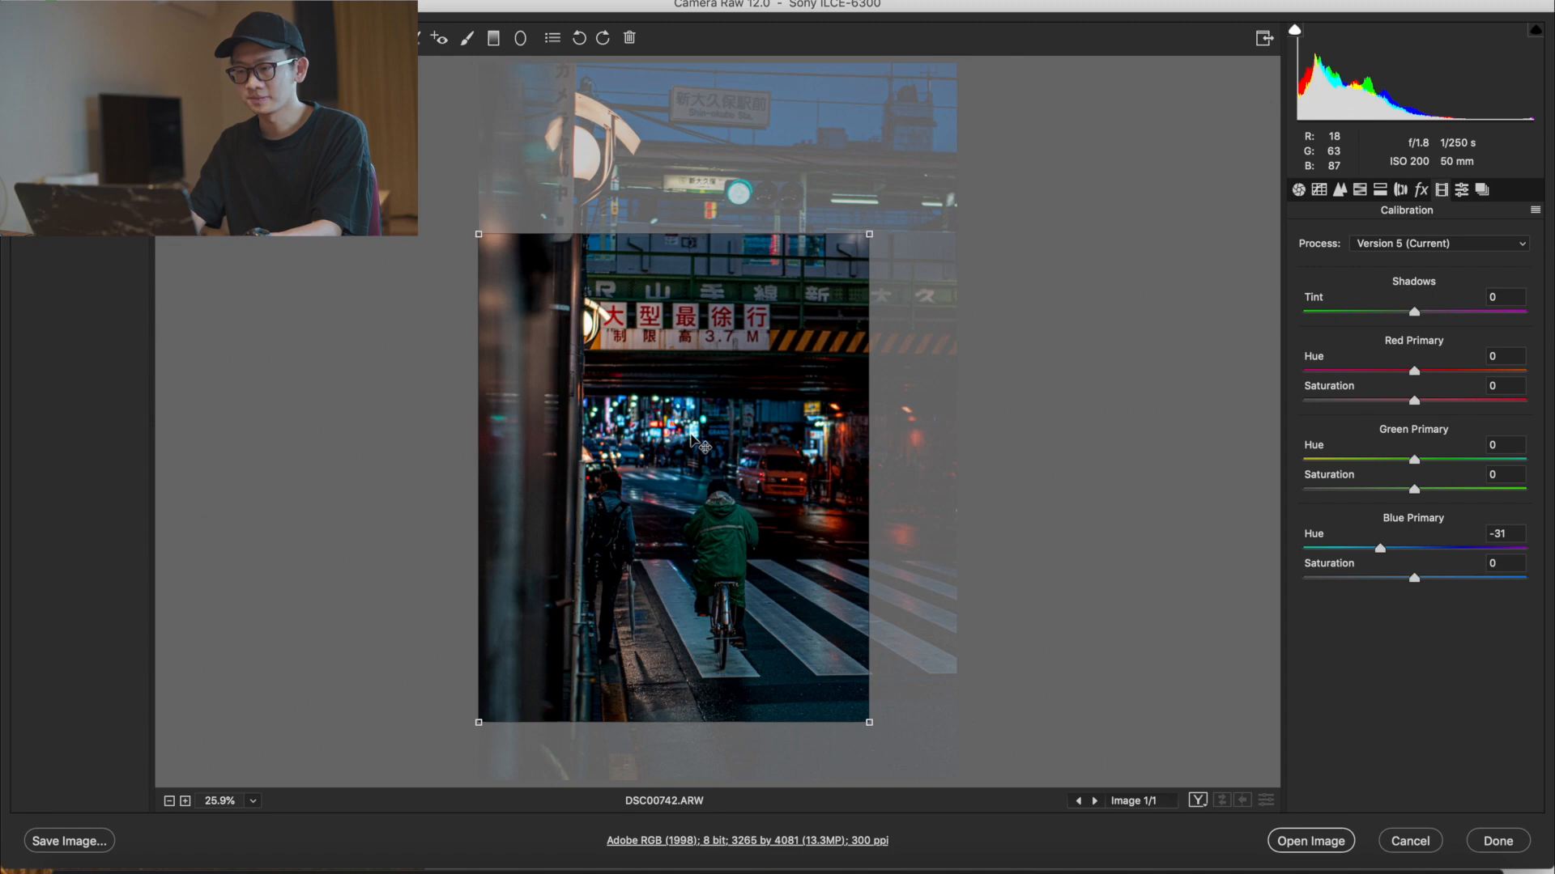
key(z)
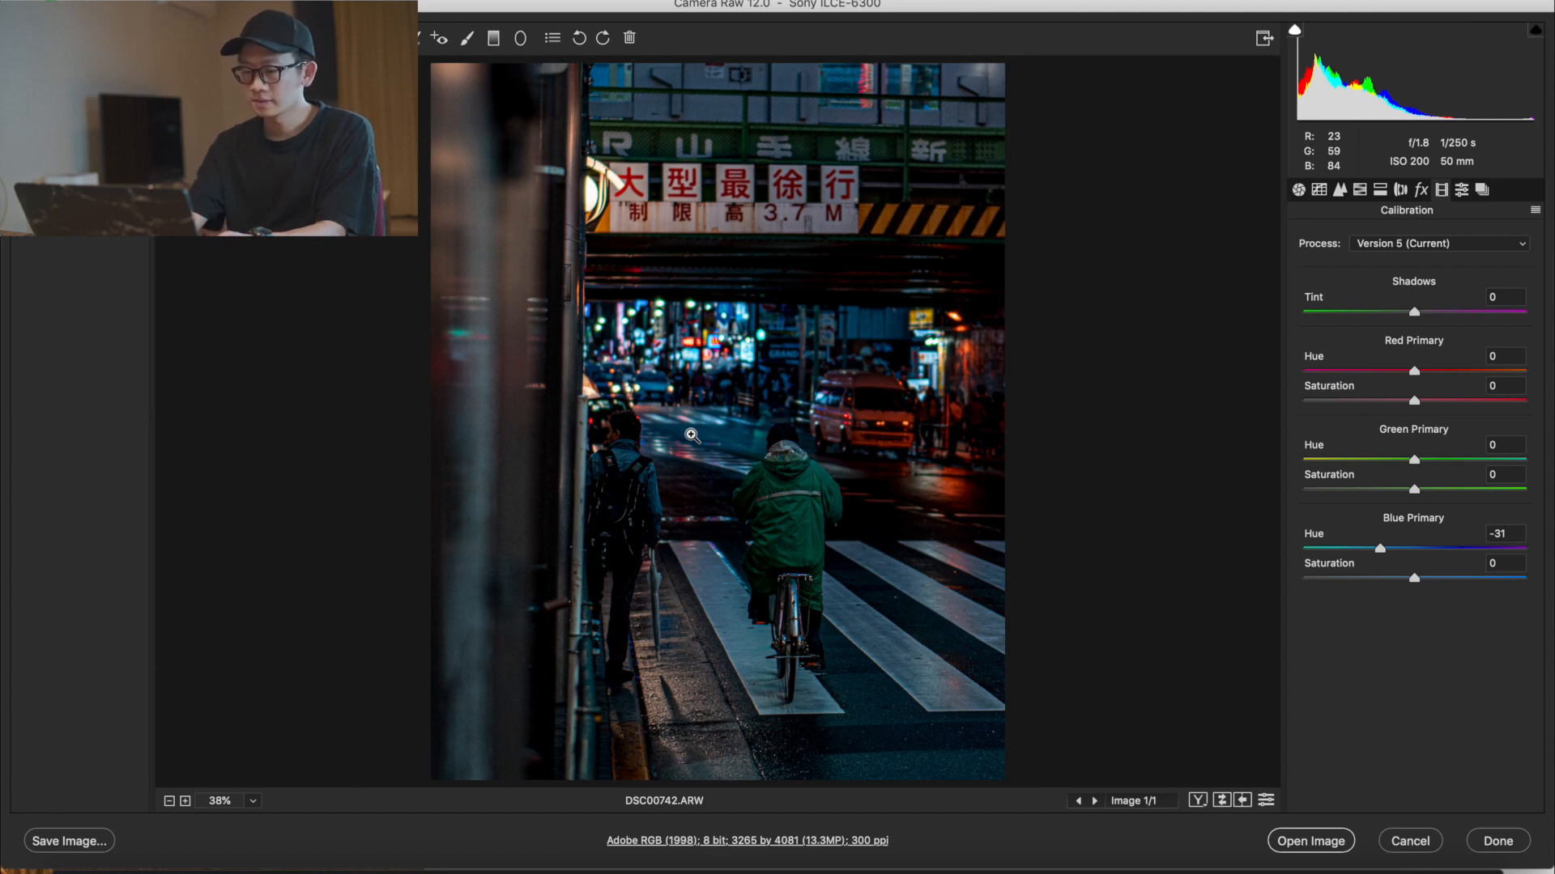
Step: Compare the cropped photo before and after the edits several times, ending on the edited version
key(p)
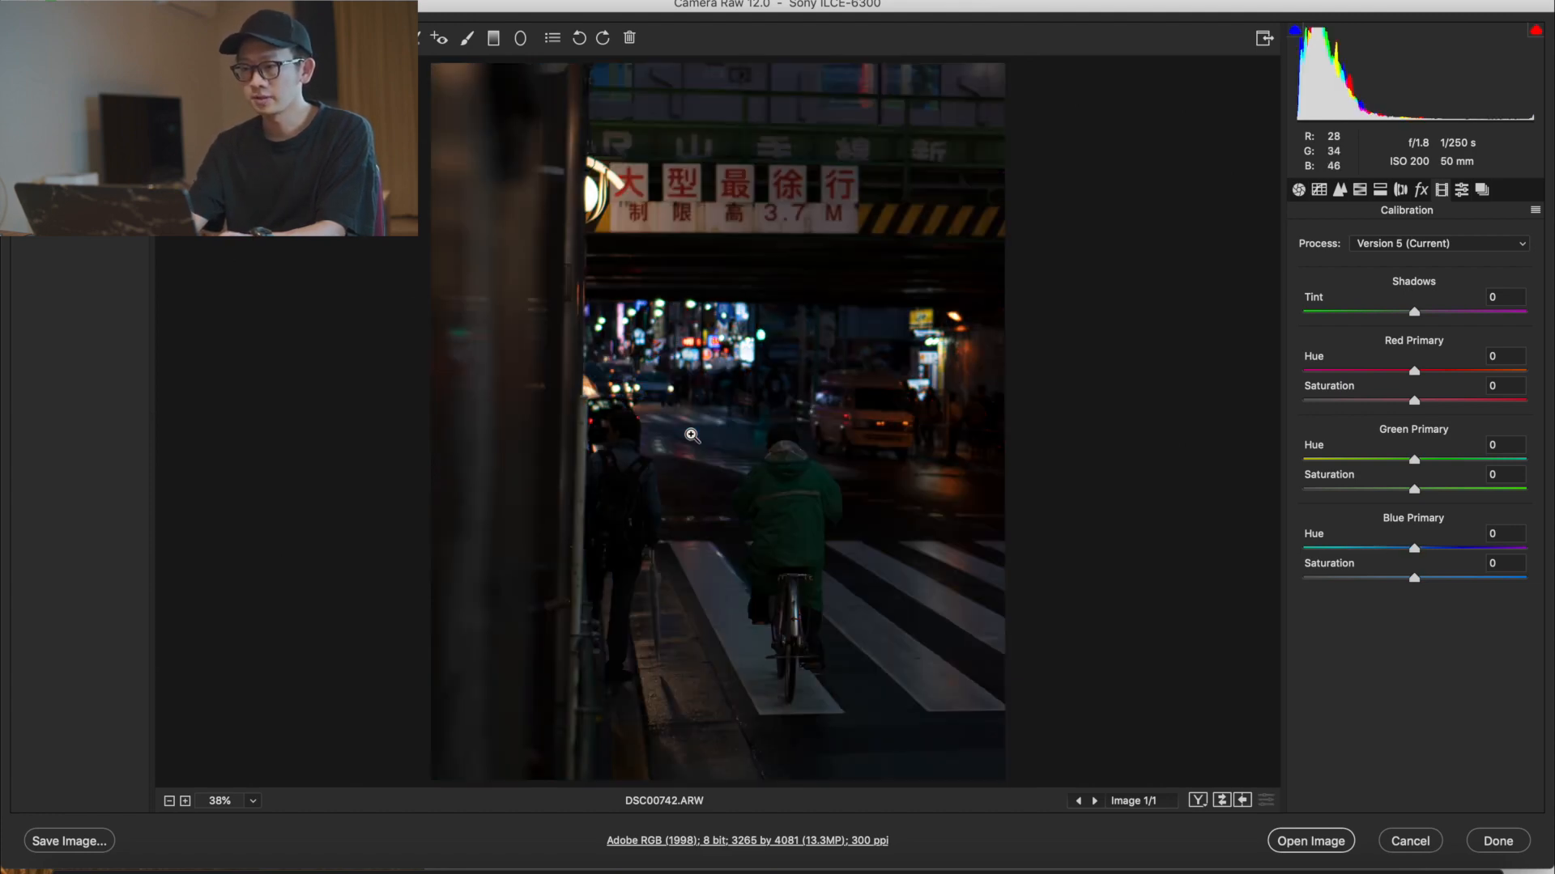
key(p)
key(p)
key(p)
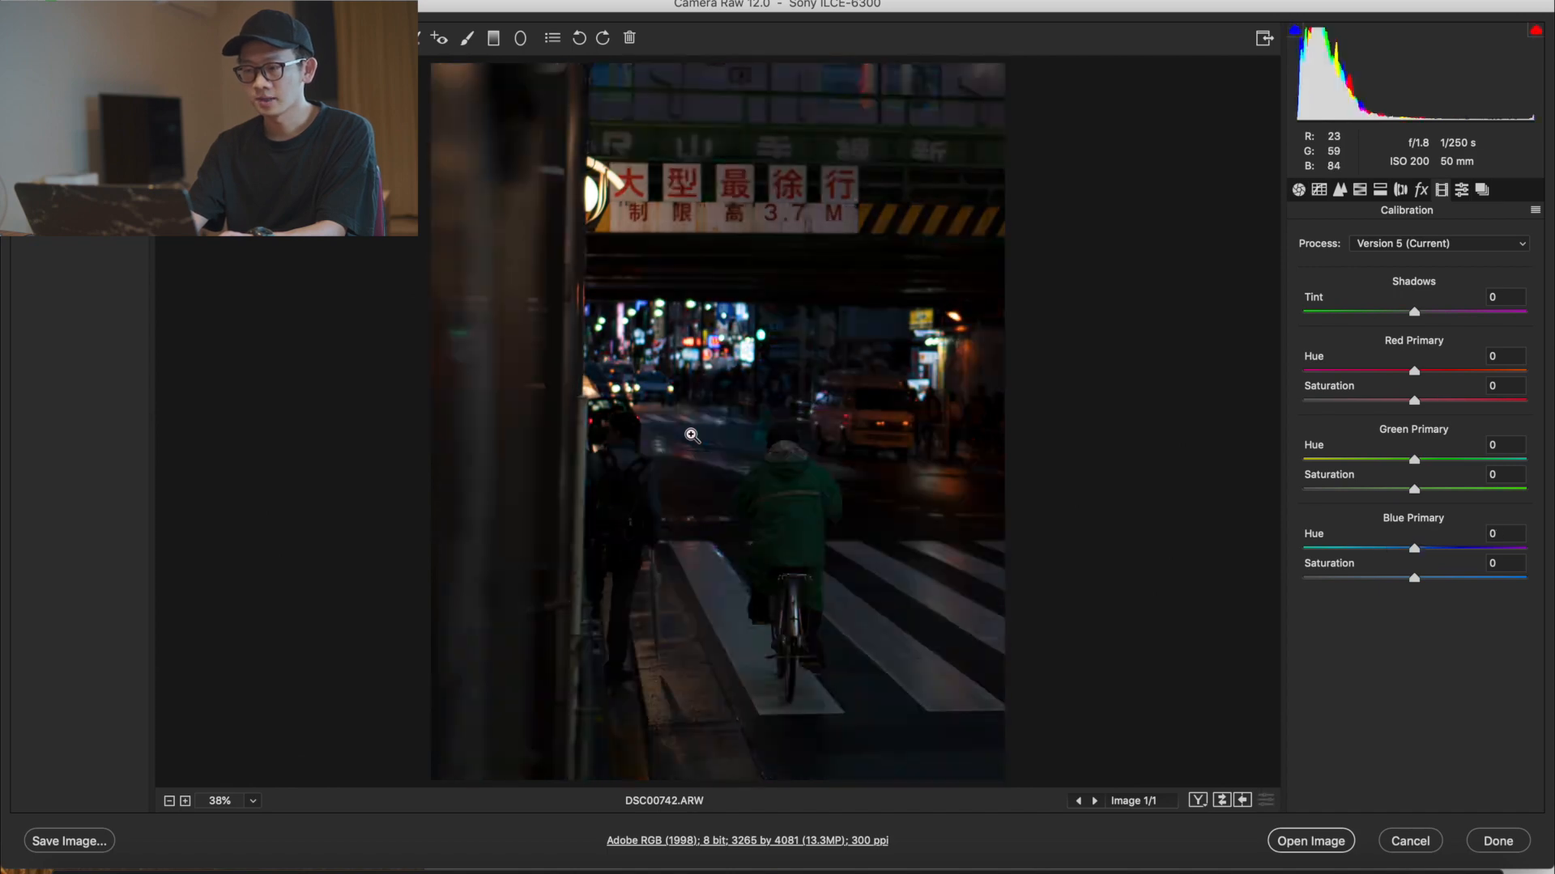
key(p)
key(p)
key(p)
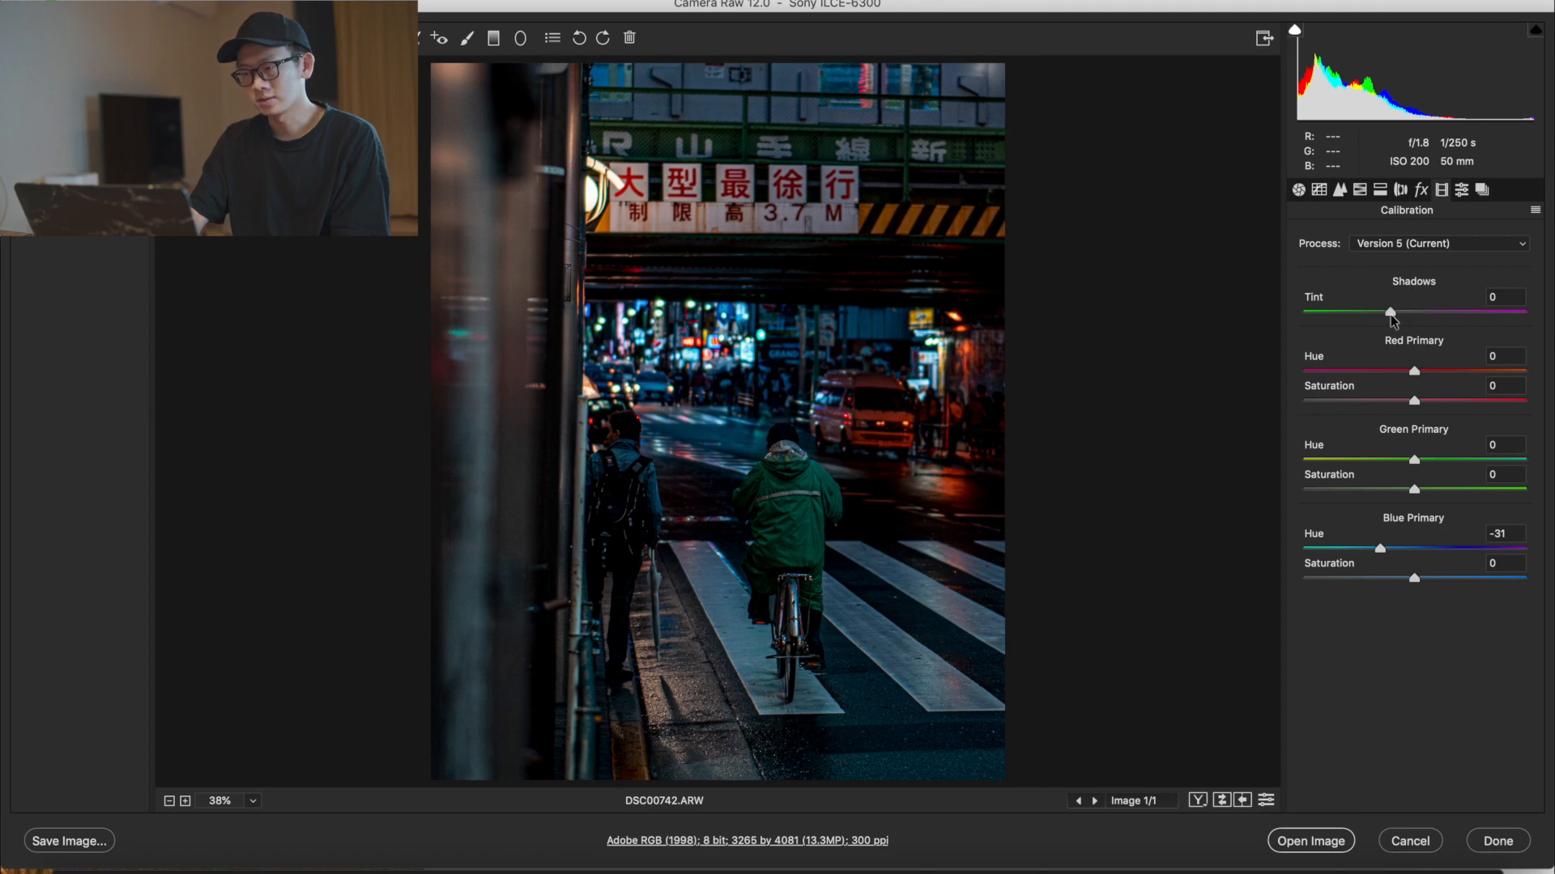
Step: Shift the Shadows Tint towards green by setting it to -15 in the camera calibration settings
click(1391, 314)
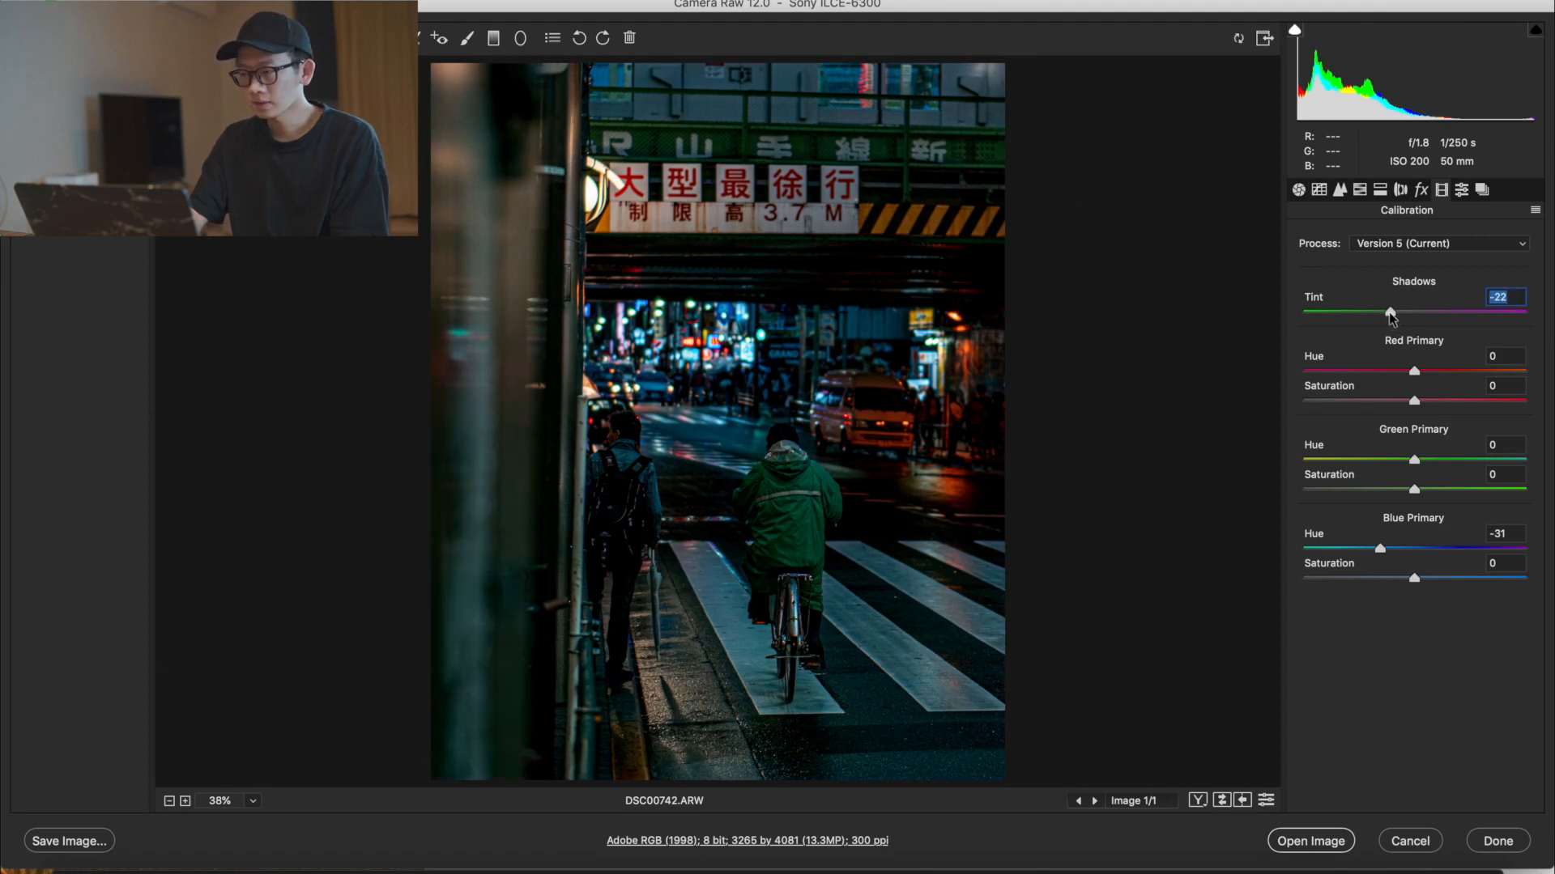
double_click(1394, 316)
click(1400, 313)
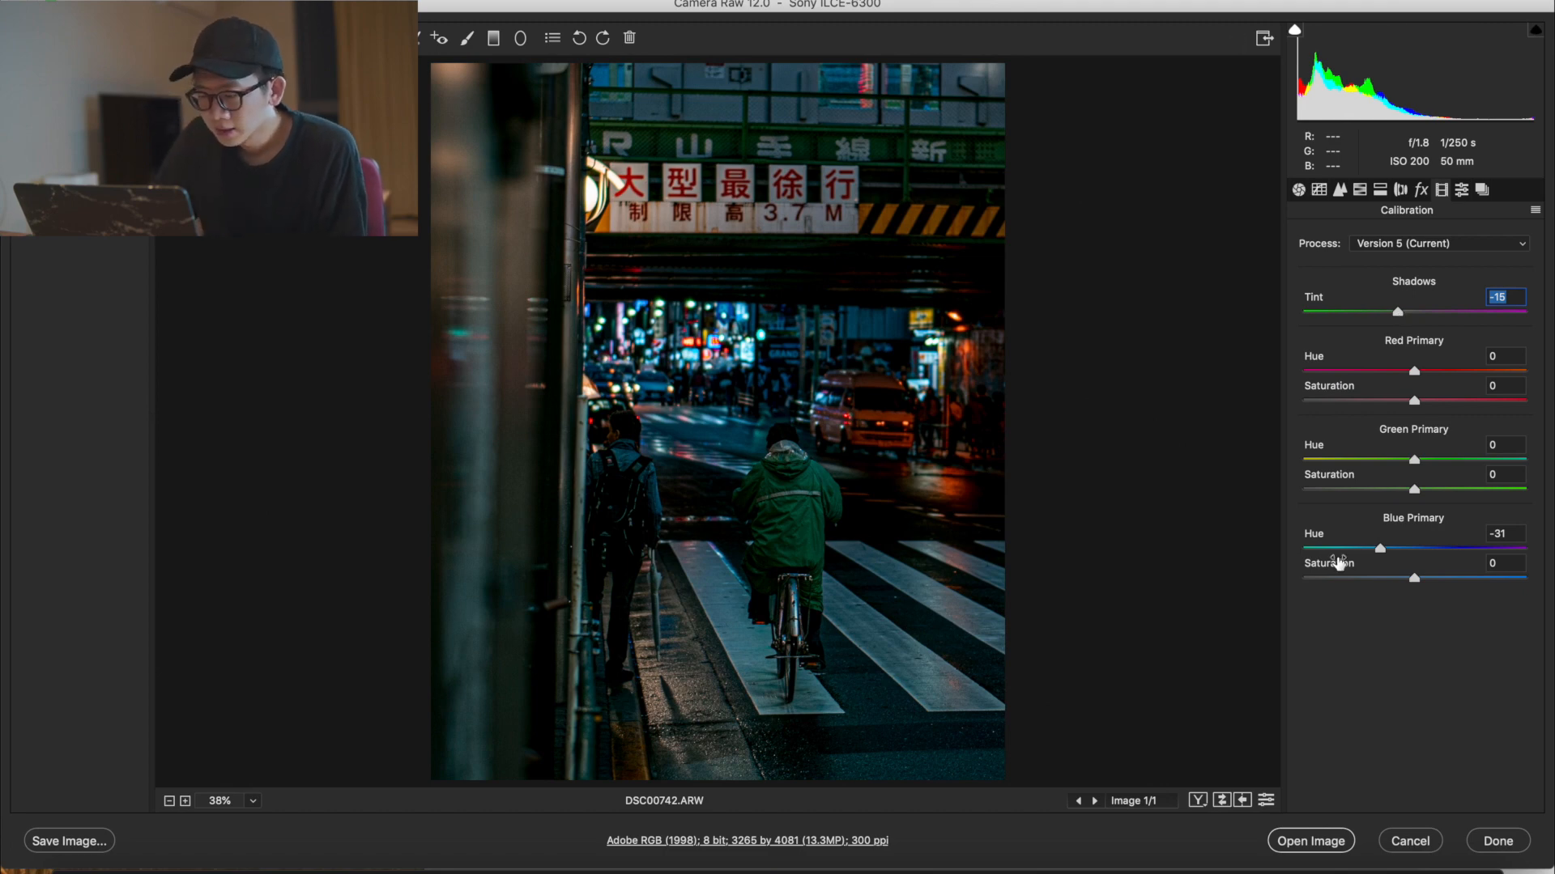
Step: Compare the original and edited versions repeatedly to judge the overall colour and the green shadow tint, ending on the edited version
key(p)
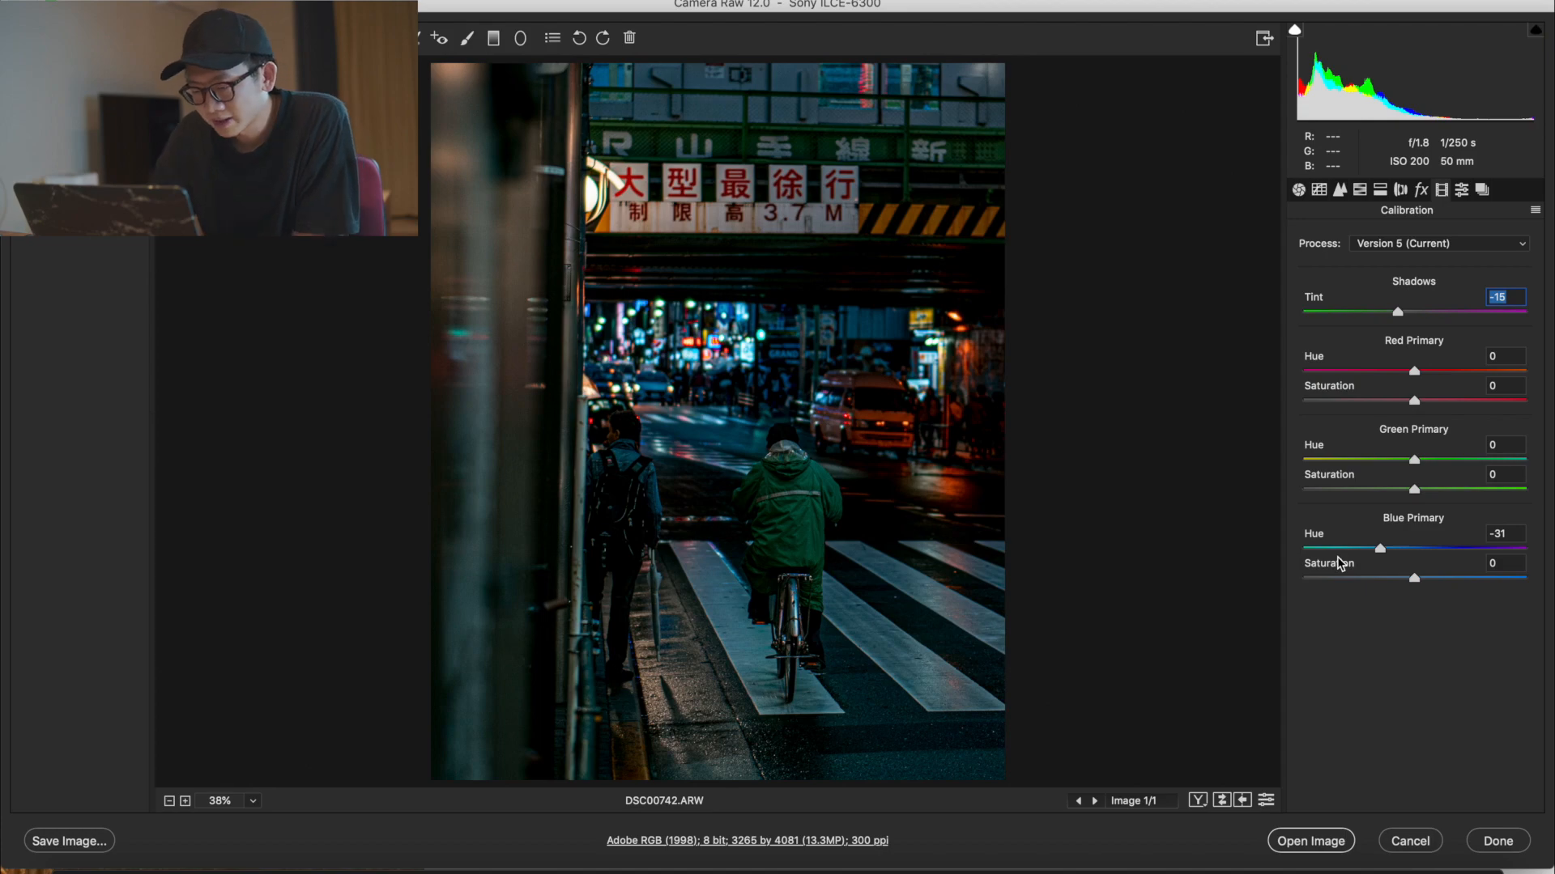
key(p)
key(p)
key(p)
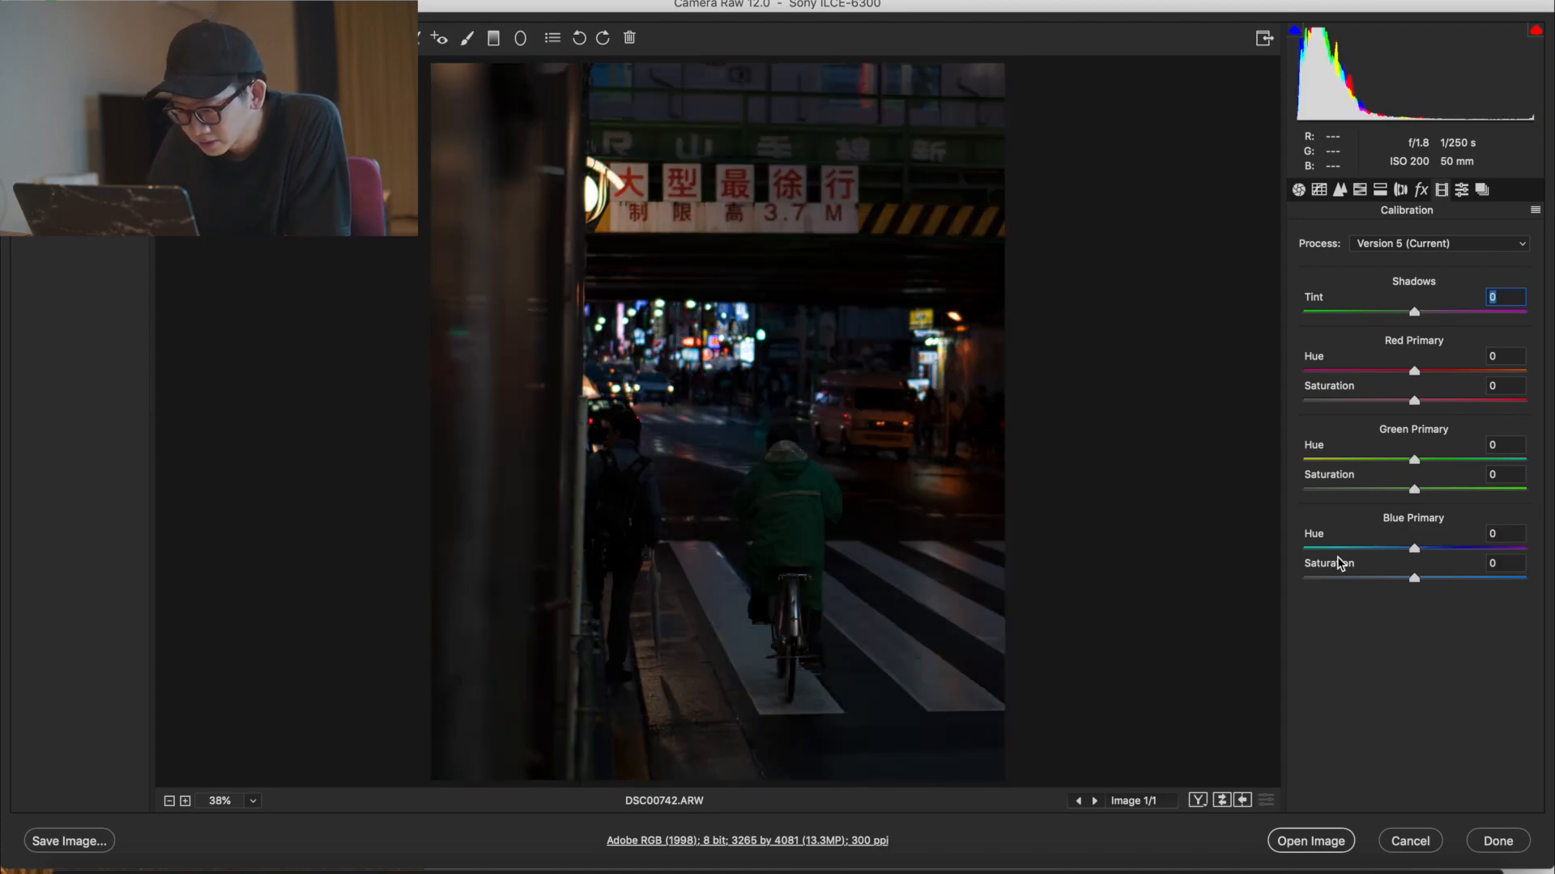
key(p)
key(p)
key(p)
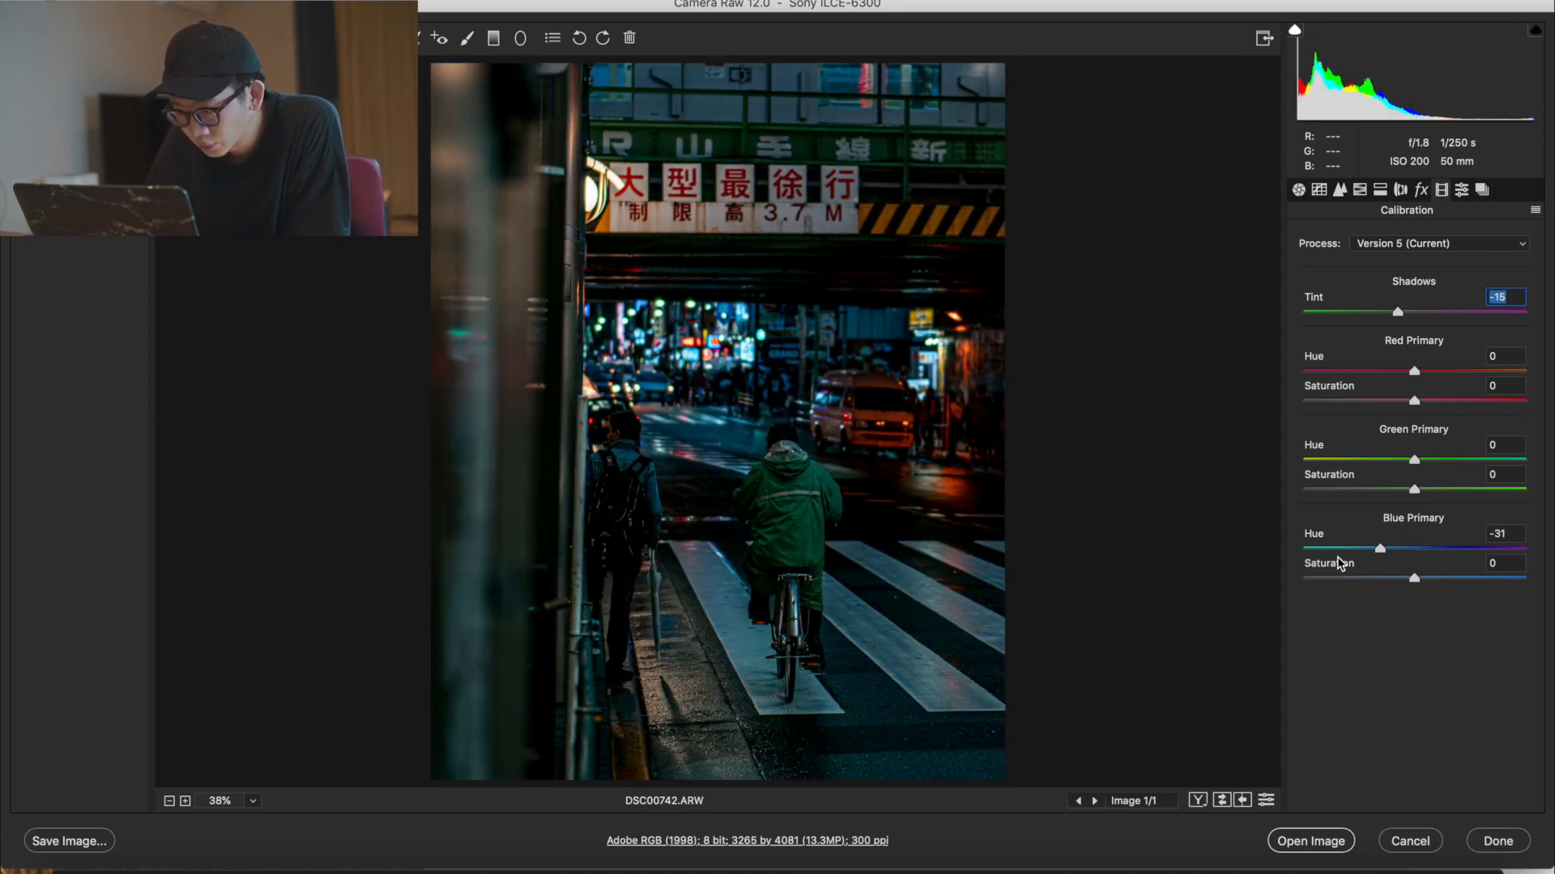
key(p)
key(p)
key(p)
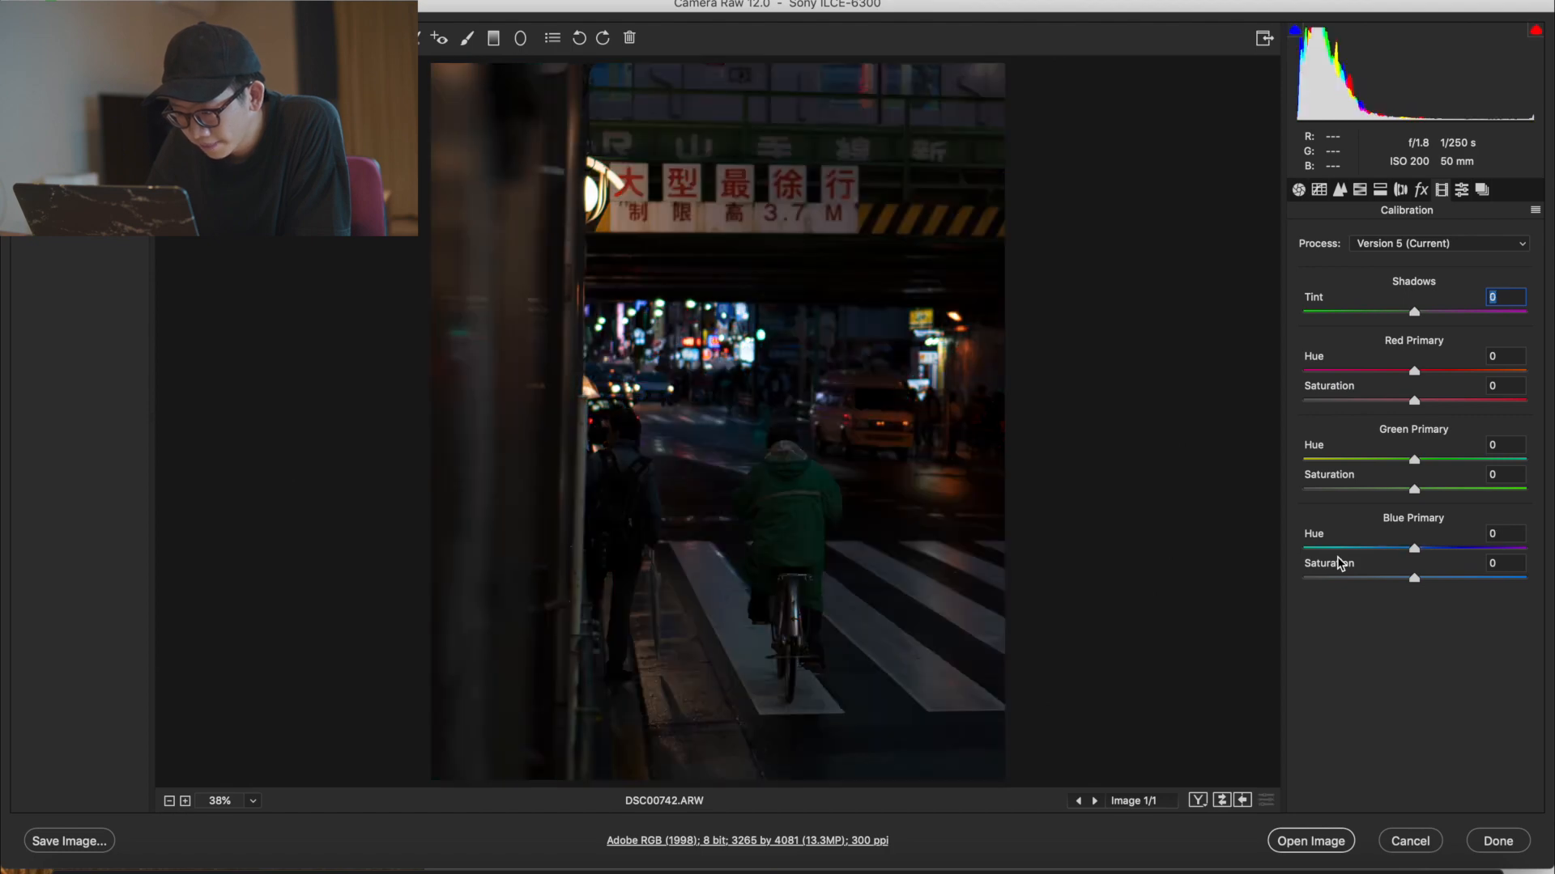
key(p)
key(p)
key(p)
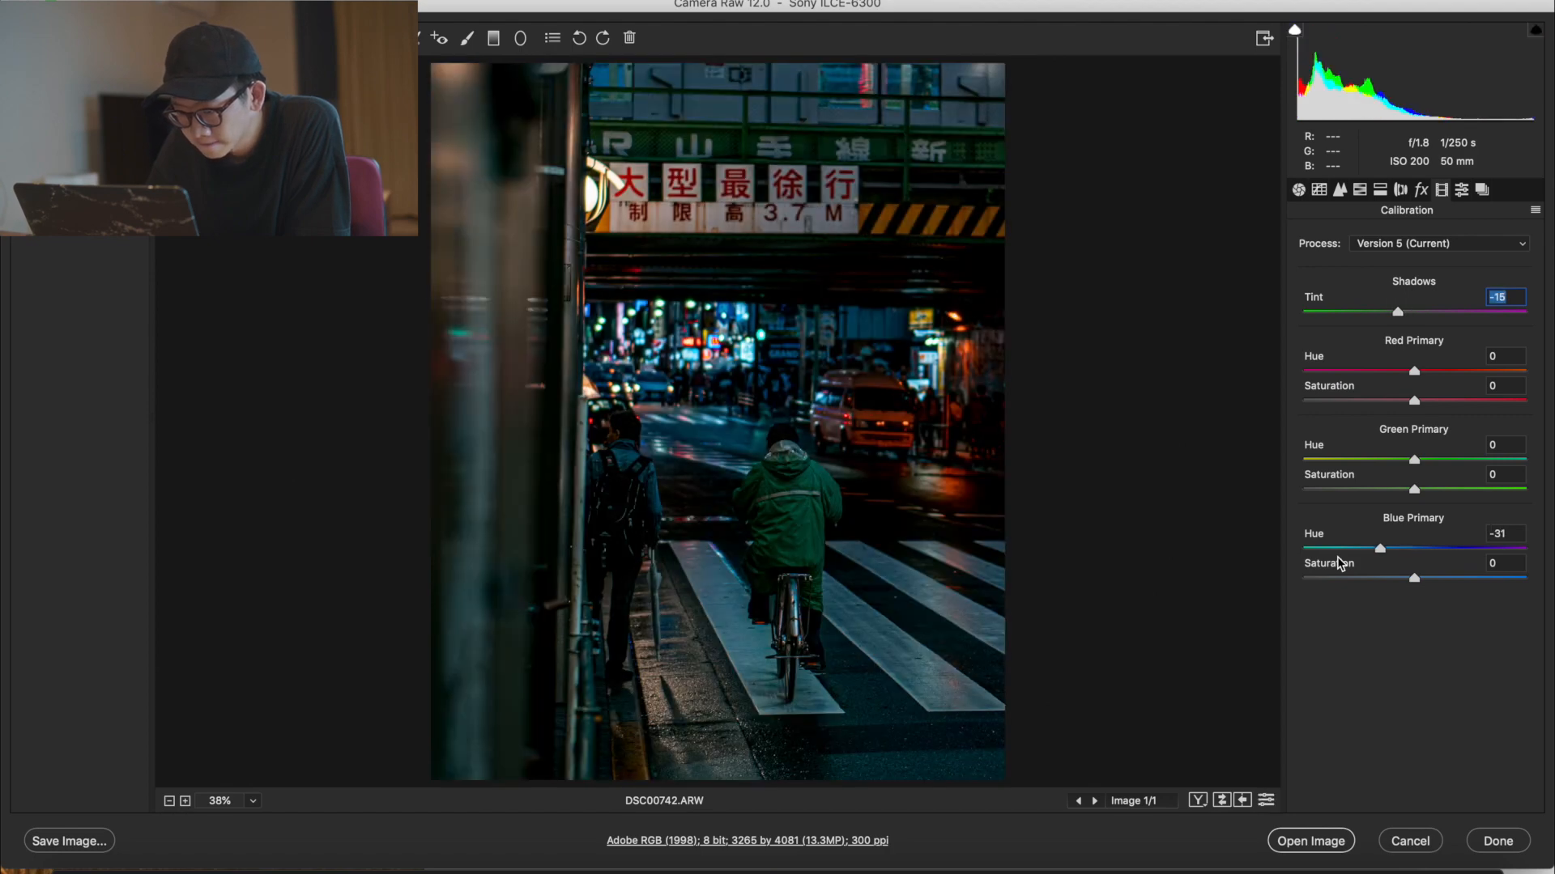
key(p)
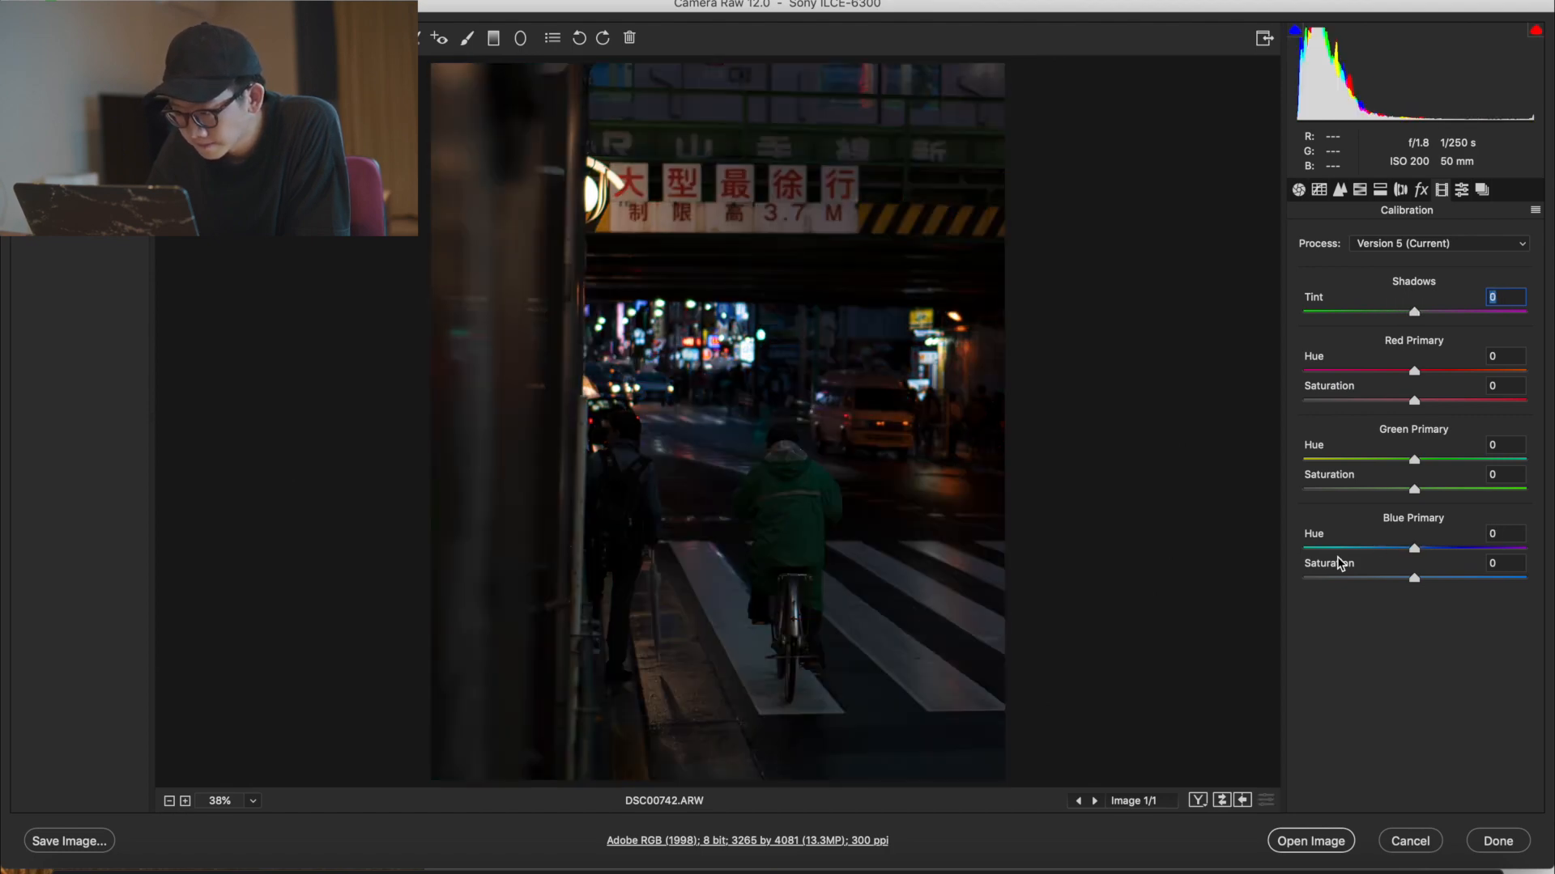
key(p)
key(p)
key(p)
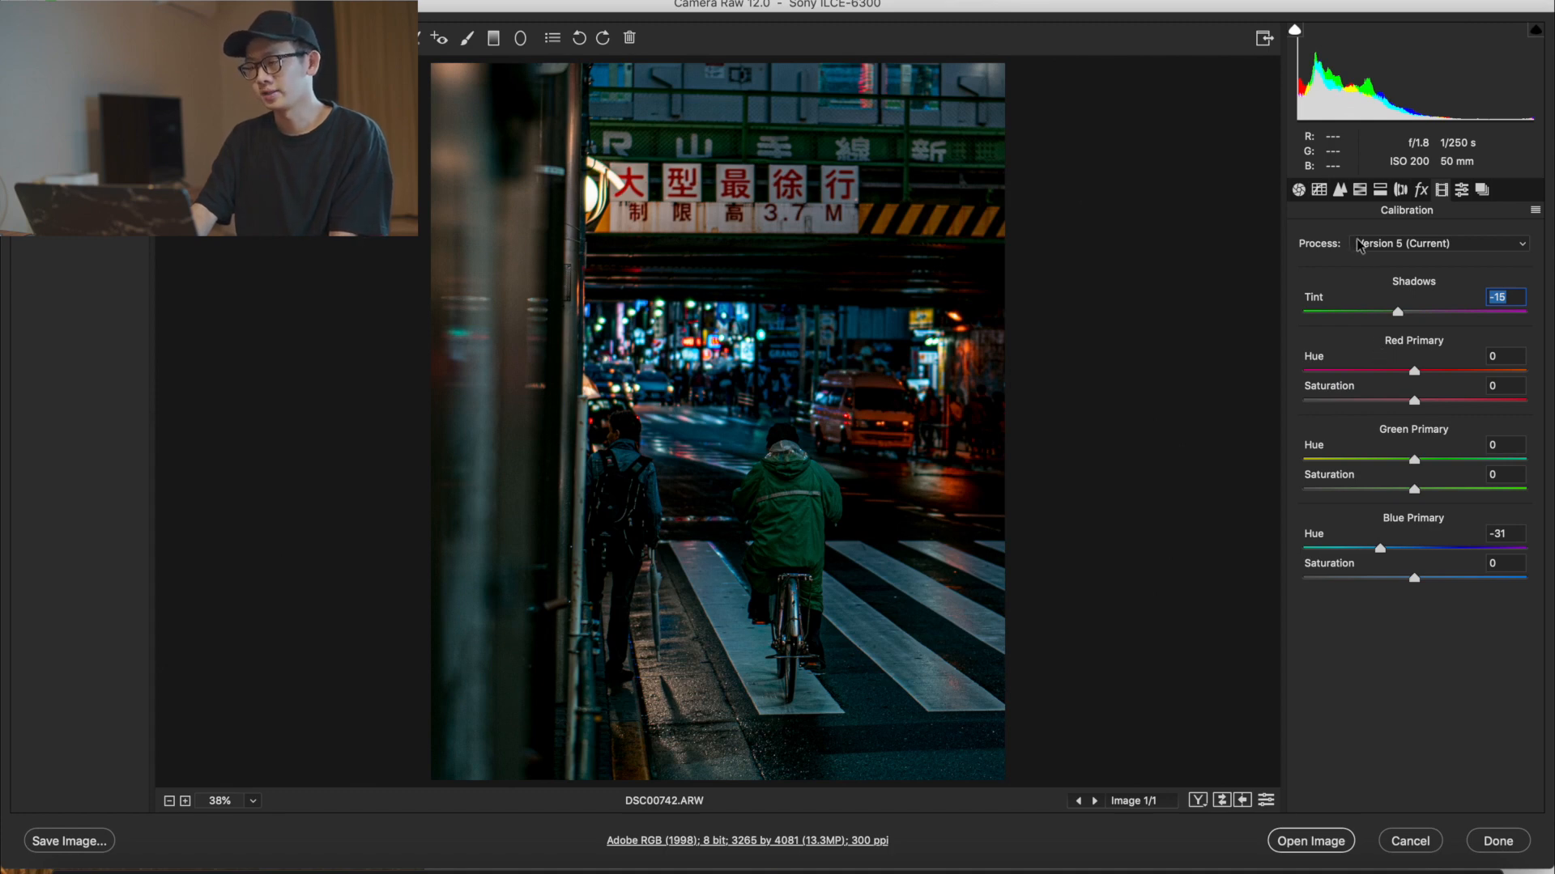
Step: Set the Highlights Hue to 195 in the Split Toning settings
click(1360, 191)
click(1375, 192)
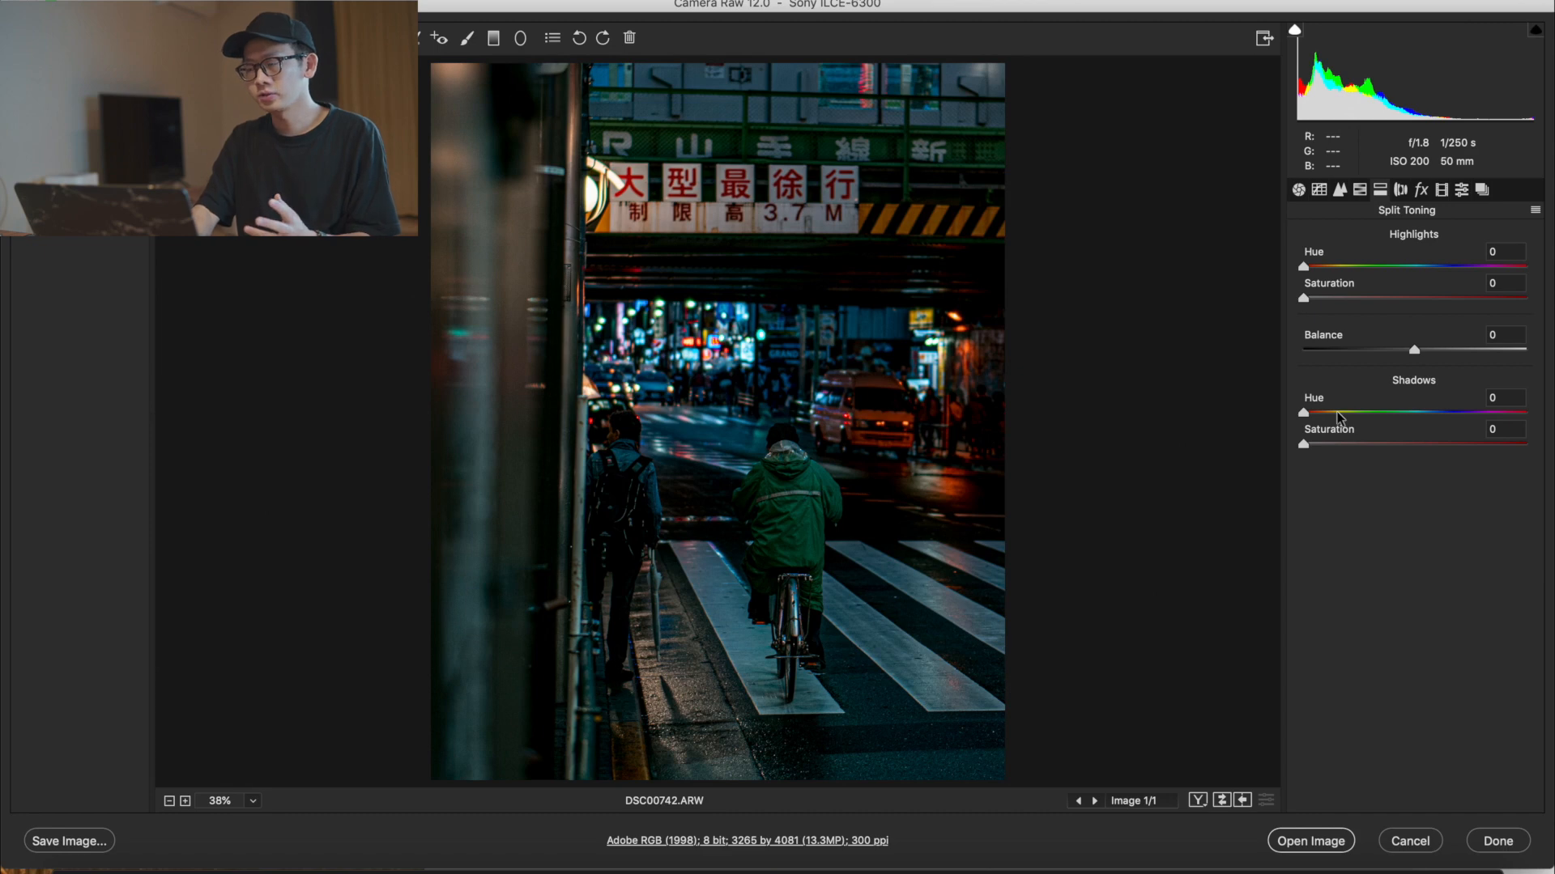
drag(1419, 267, 1422, 269)
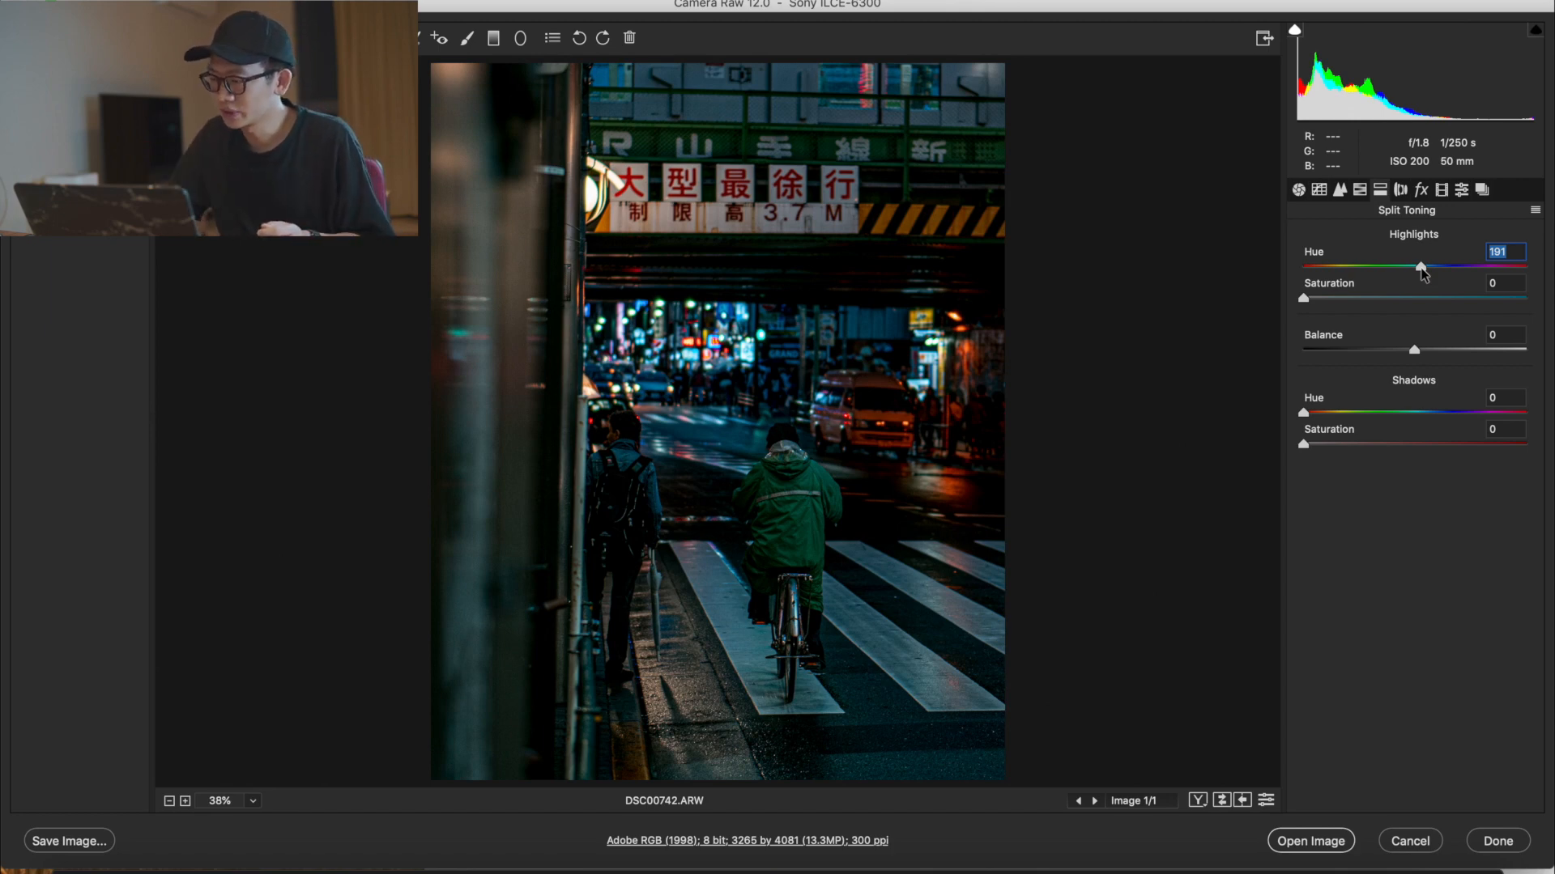
drag(1421, 268, 1424, 269)
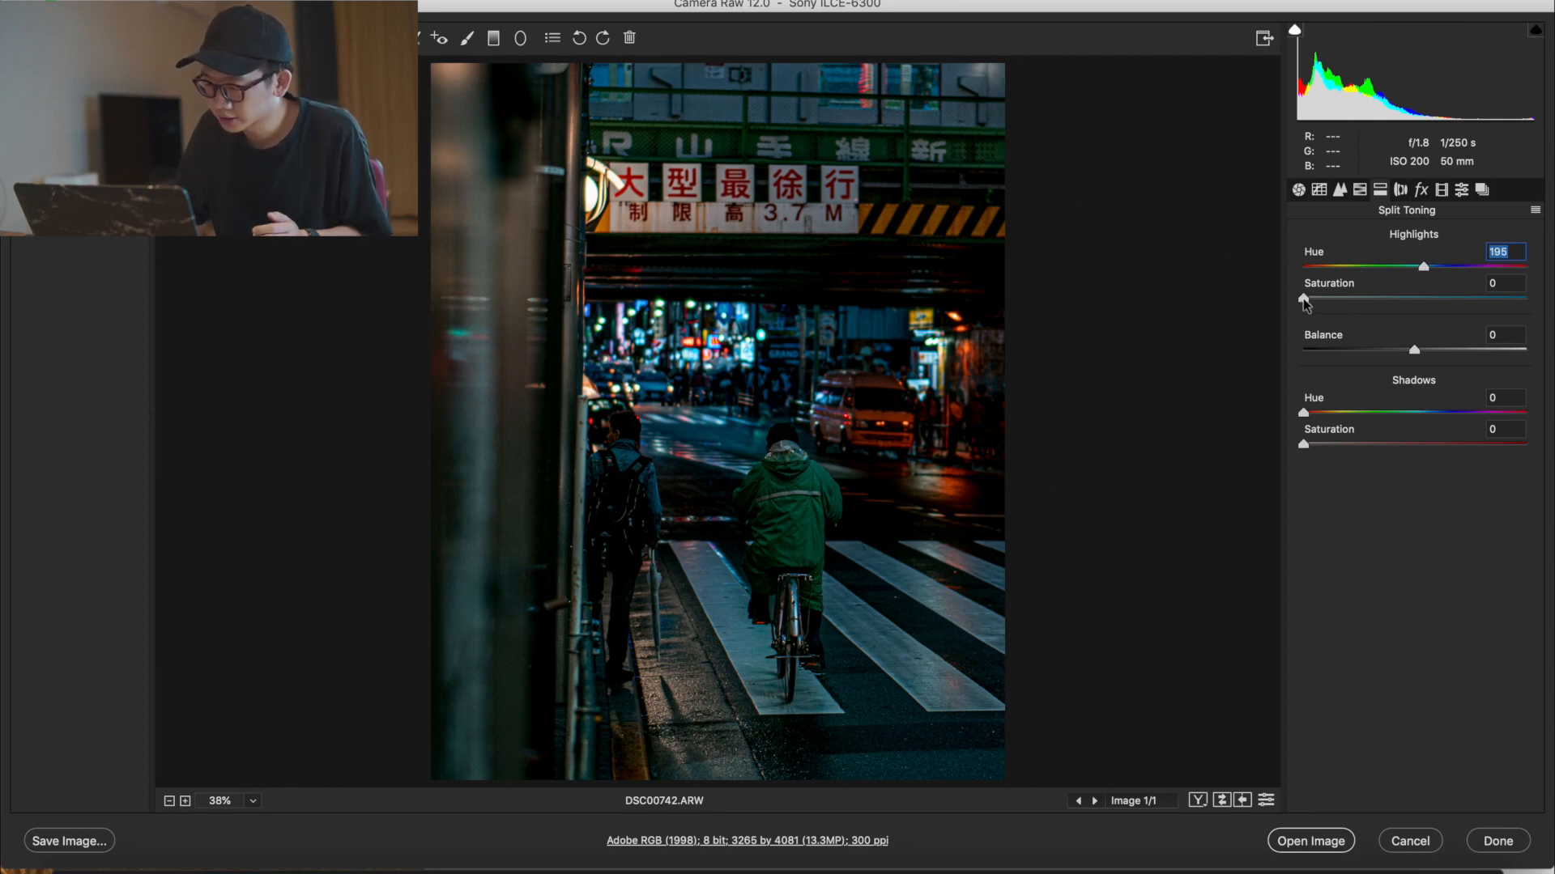
Step: Try Highlights Saturation values such as 19, 31 and 43 in Split Toning, resetting the slider to 0 between attempts
drag(1314, 300, 1344, 303)
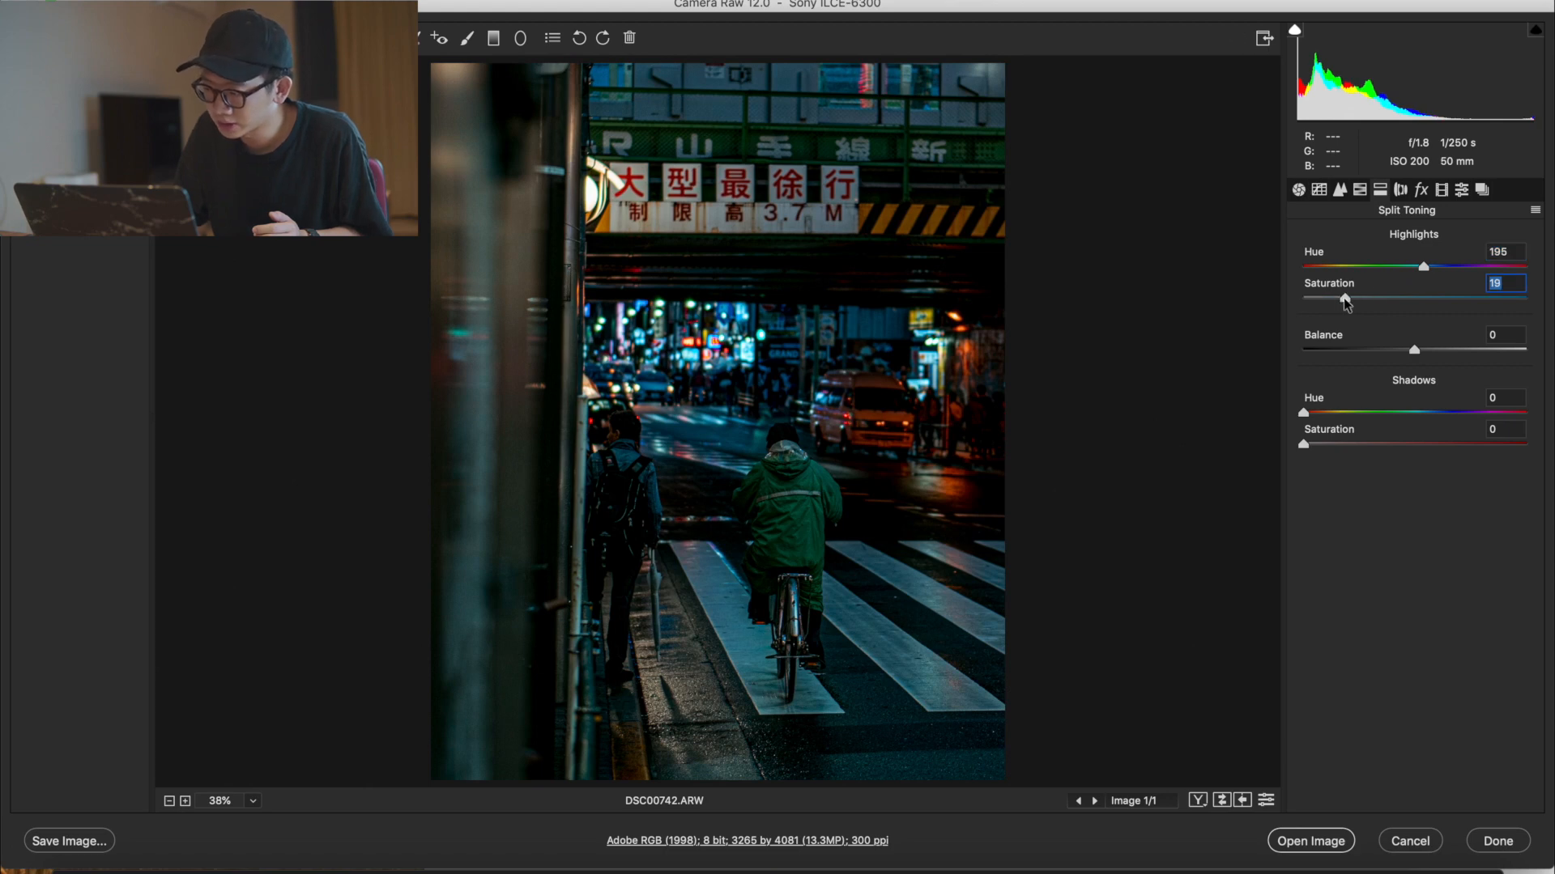
double_click(1344, 299)
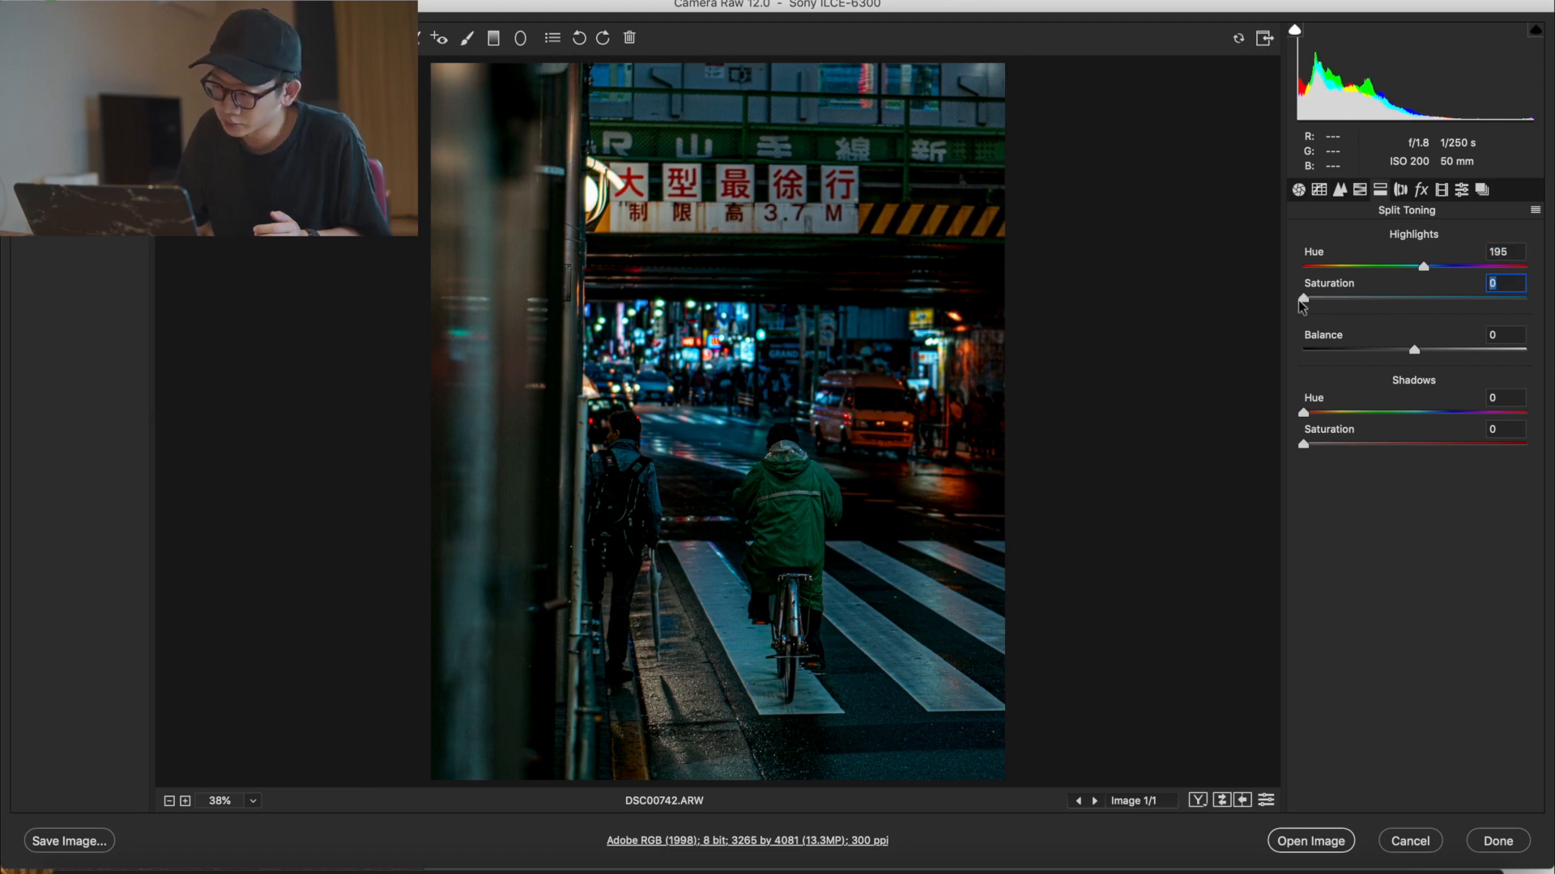
click(1348, 299)
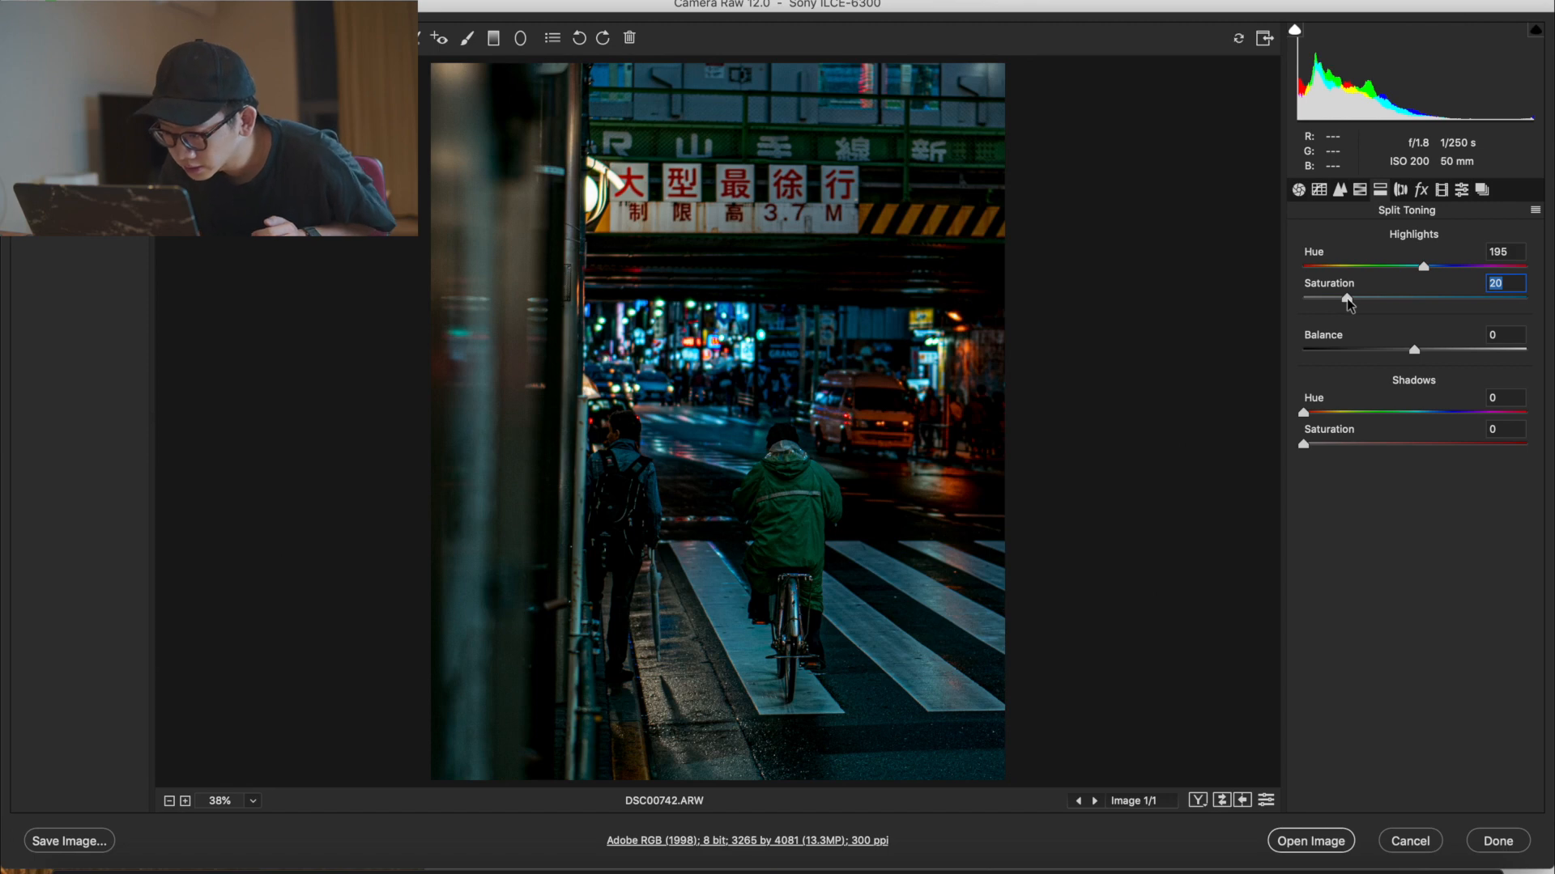
drag(1347, 300, 1372, 299)
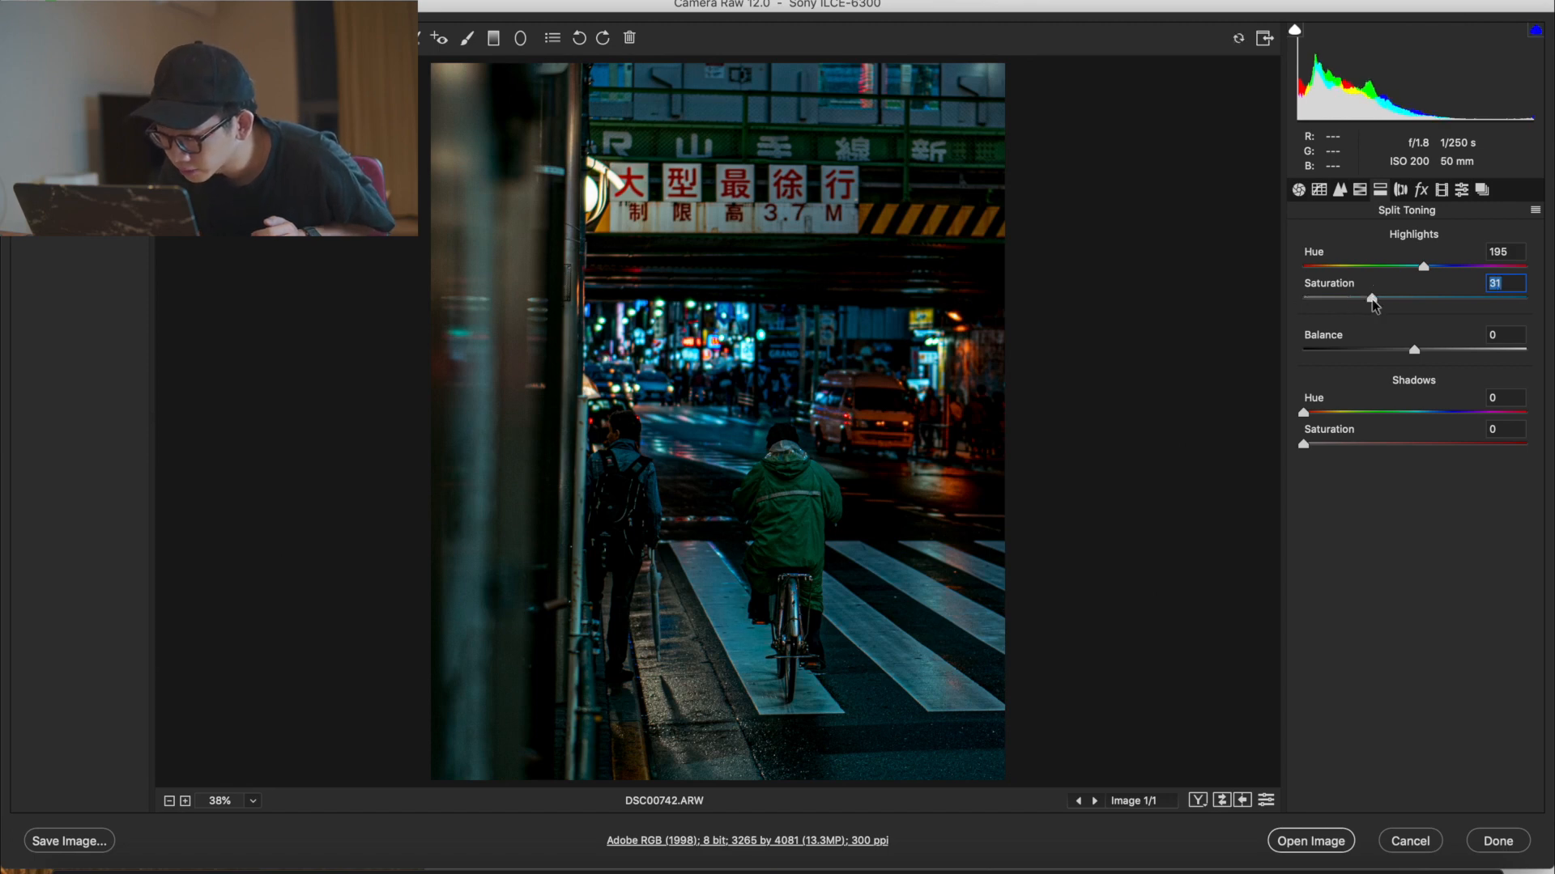
double_click(1372, 300)
click(1401, 299)
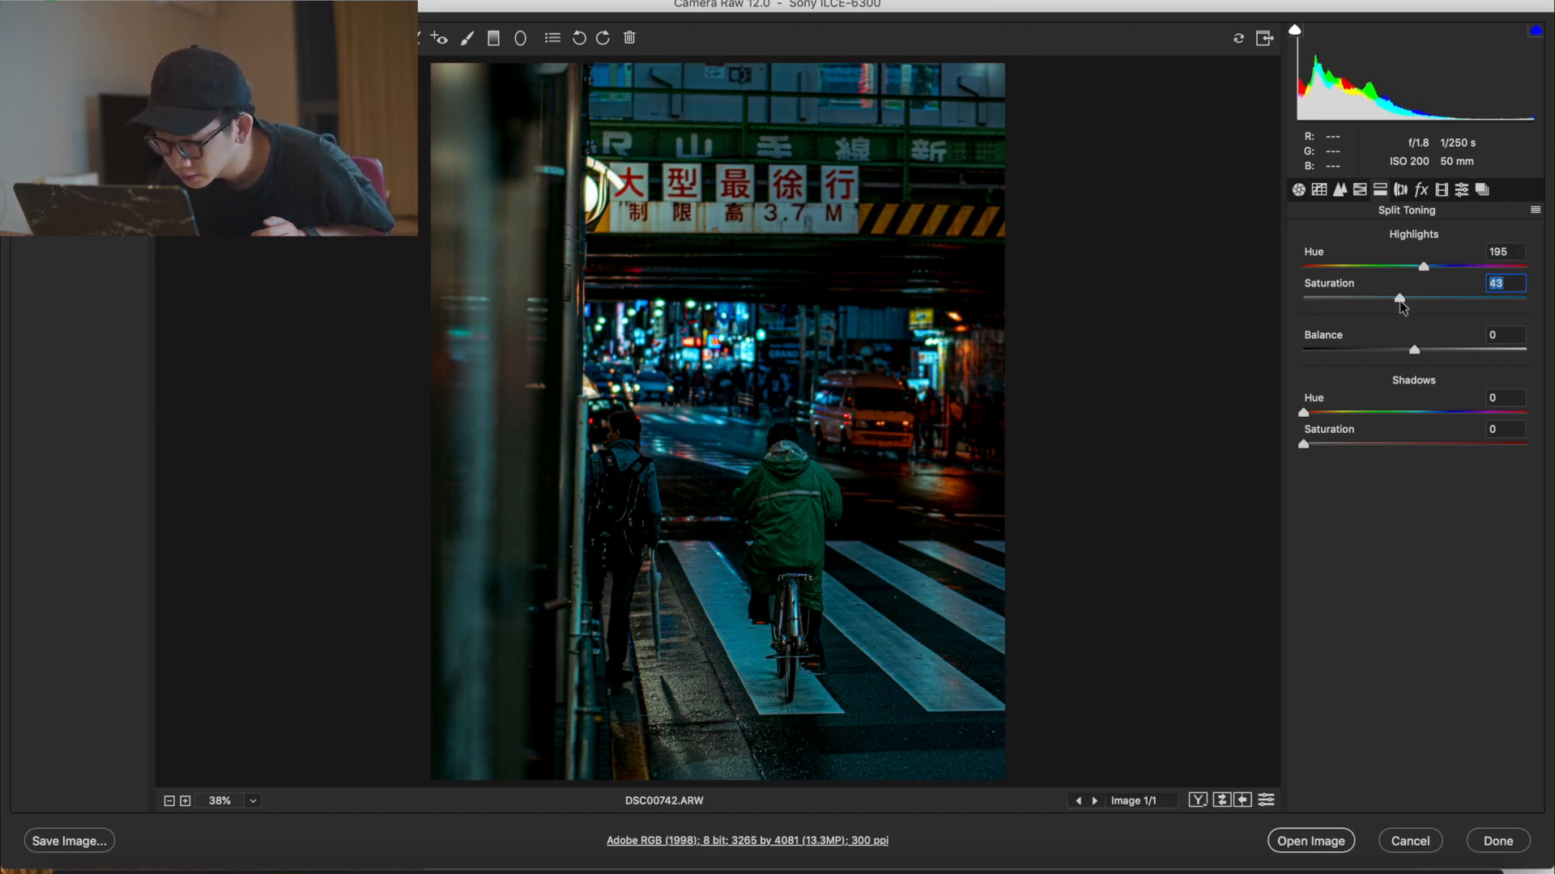
double_click(1400, 300)
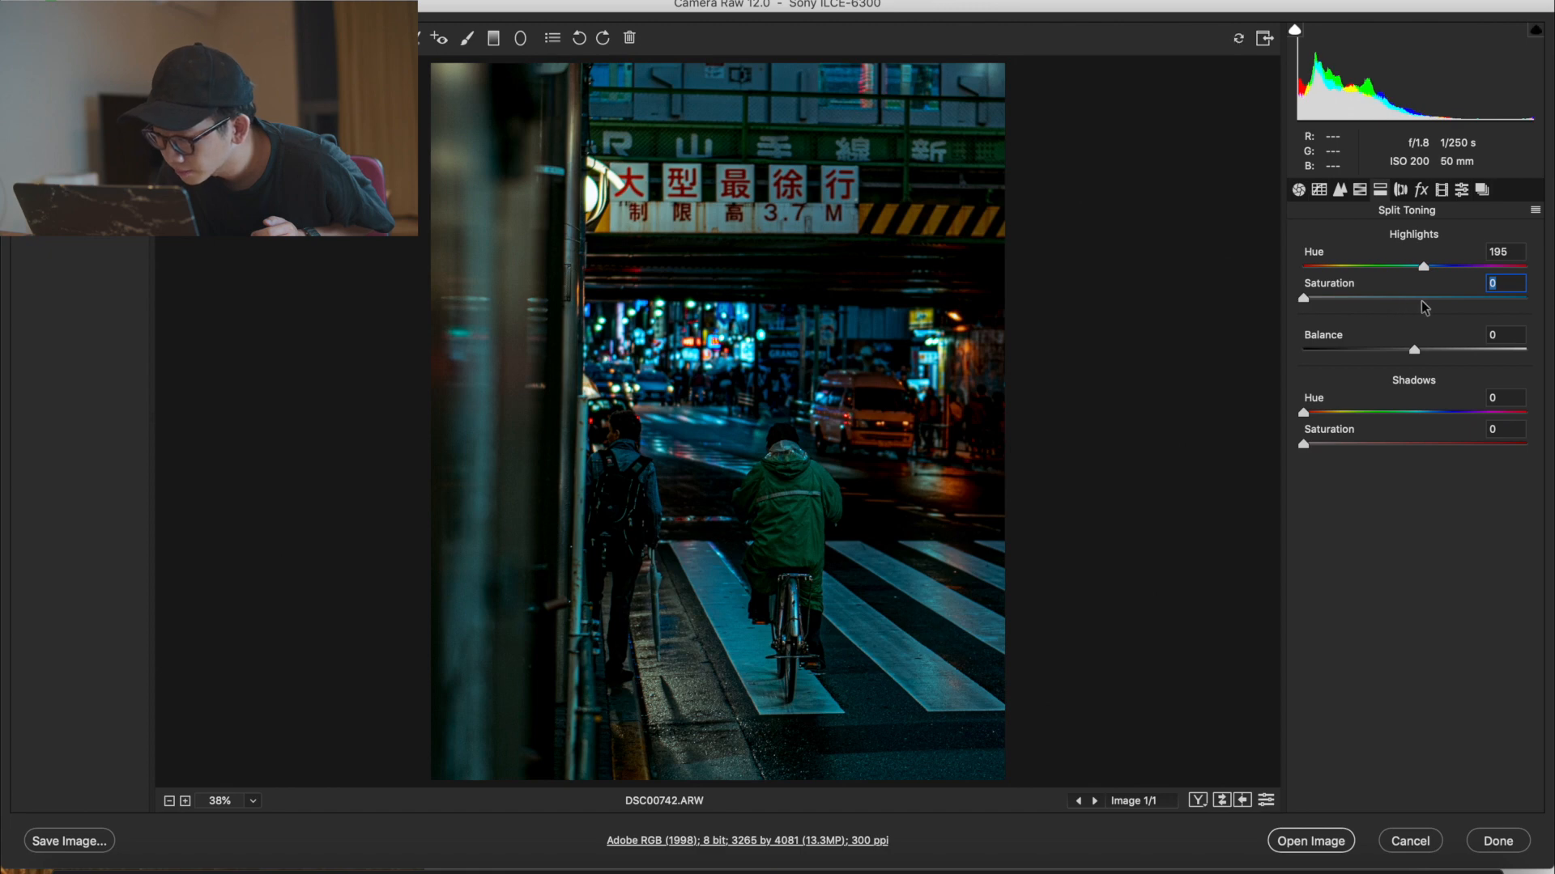
click(1435, 300)
double_click(1436, 299)
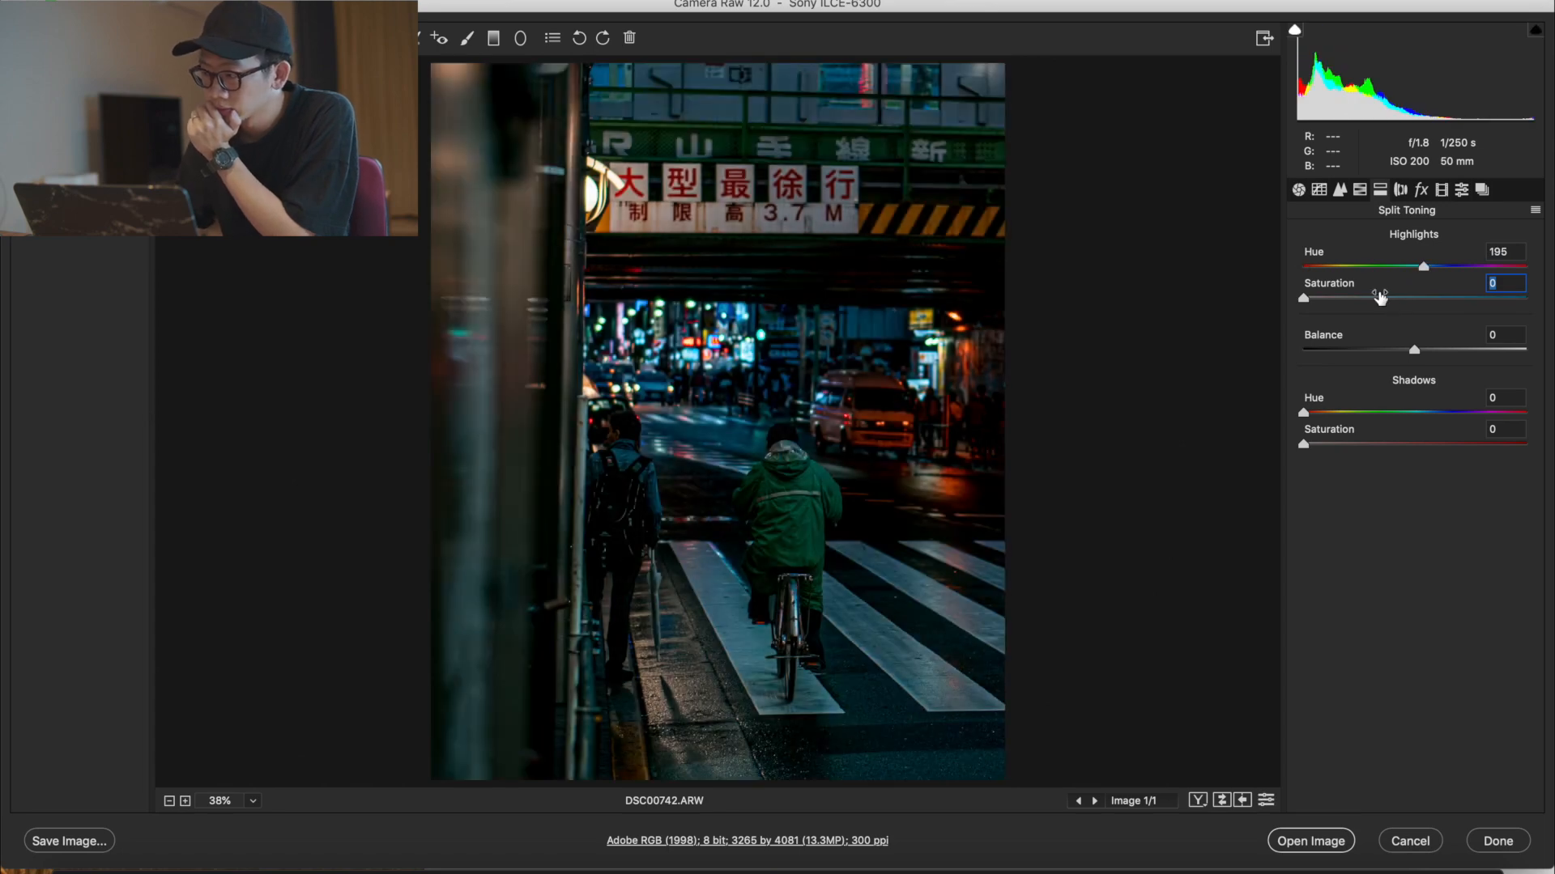
Step: Try a Highlights Saturation of 25, and test a red highlight tint with Hue 0 and Saturation 58
click(1358, 298)
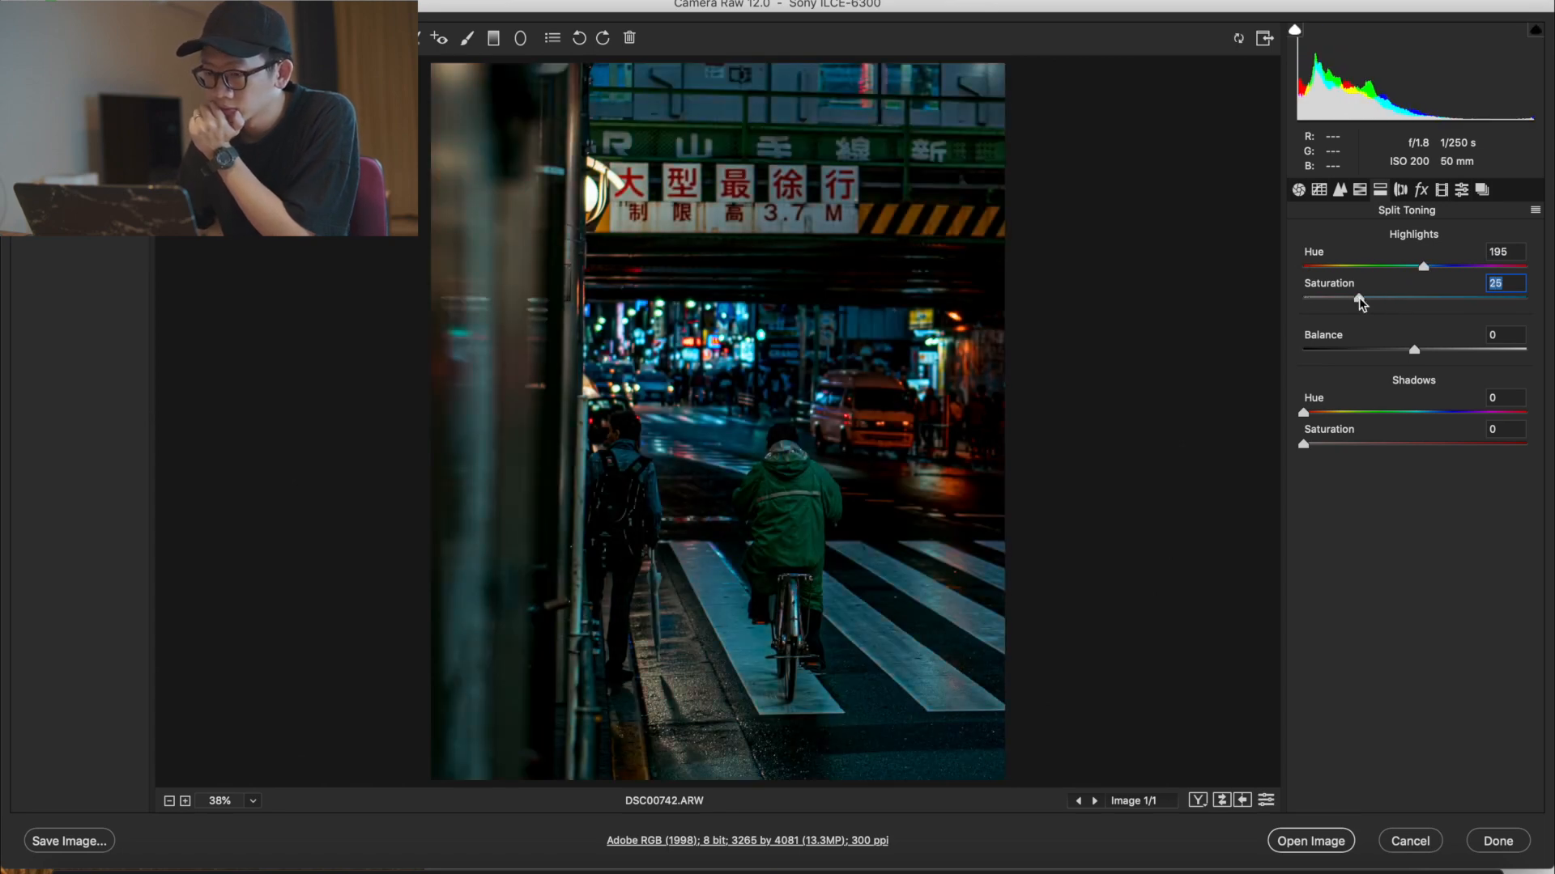
double_click(1359, 298)
click(1359, 298)
click(1299, 267)
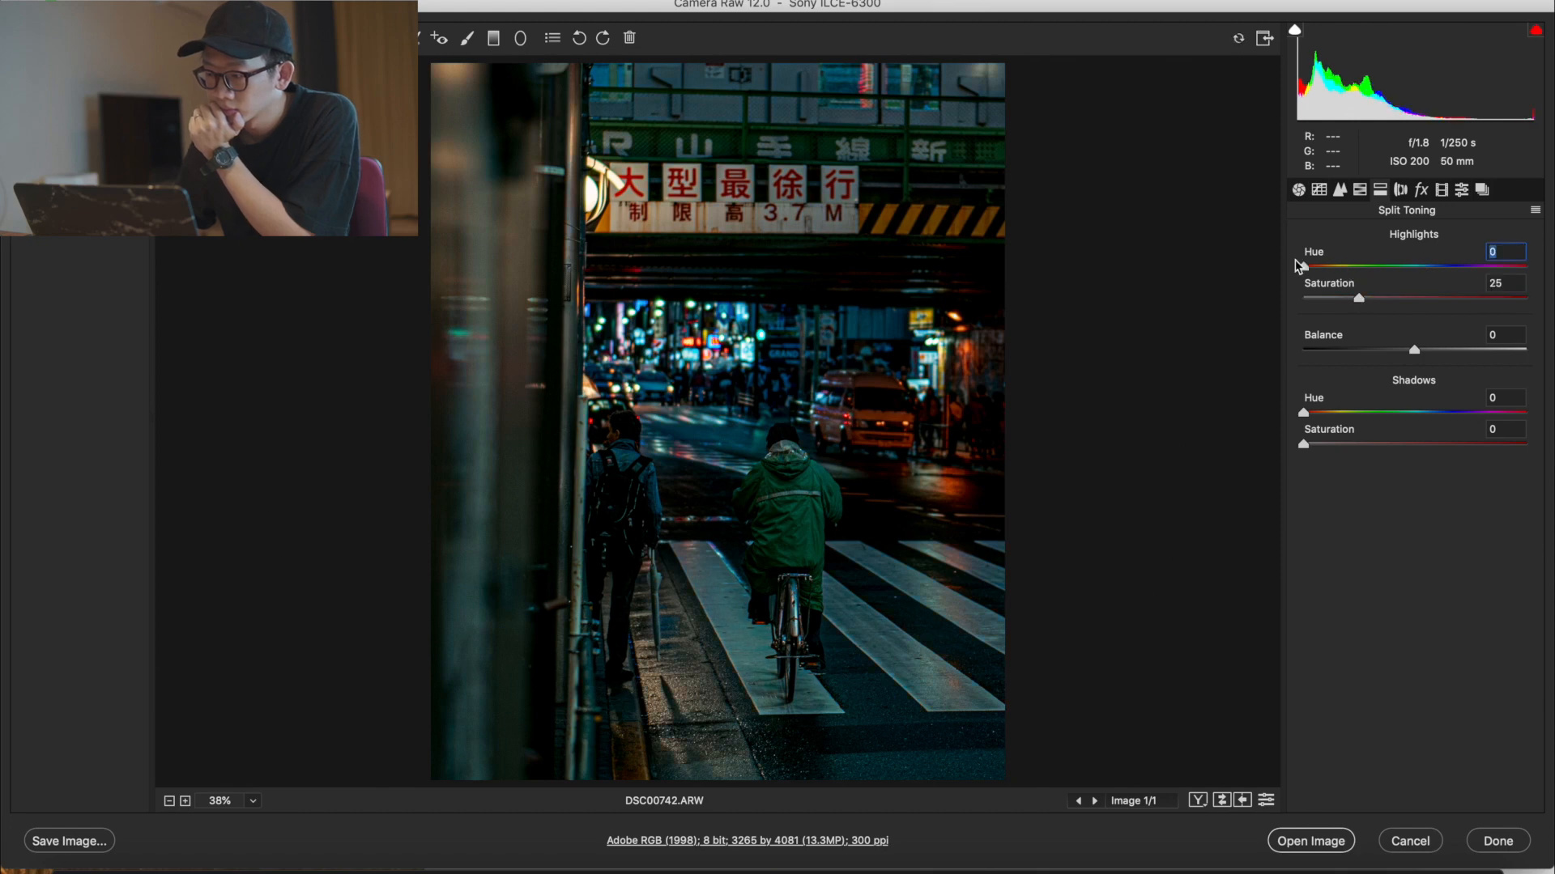
click(1431, 299)
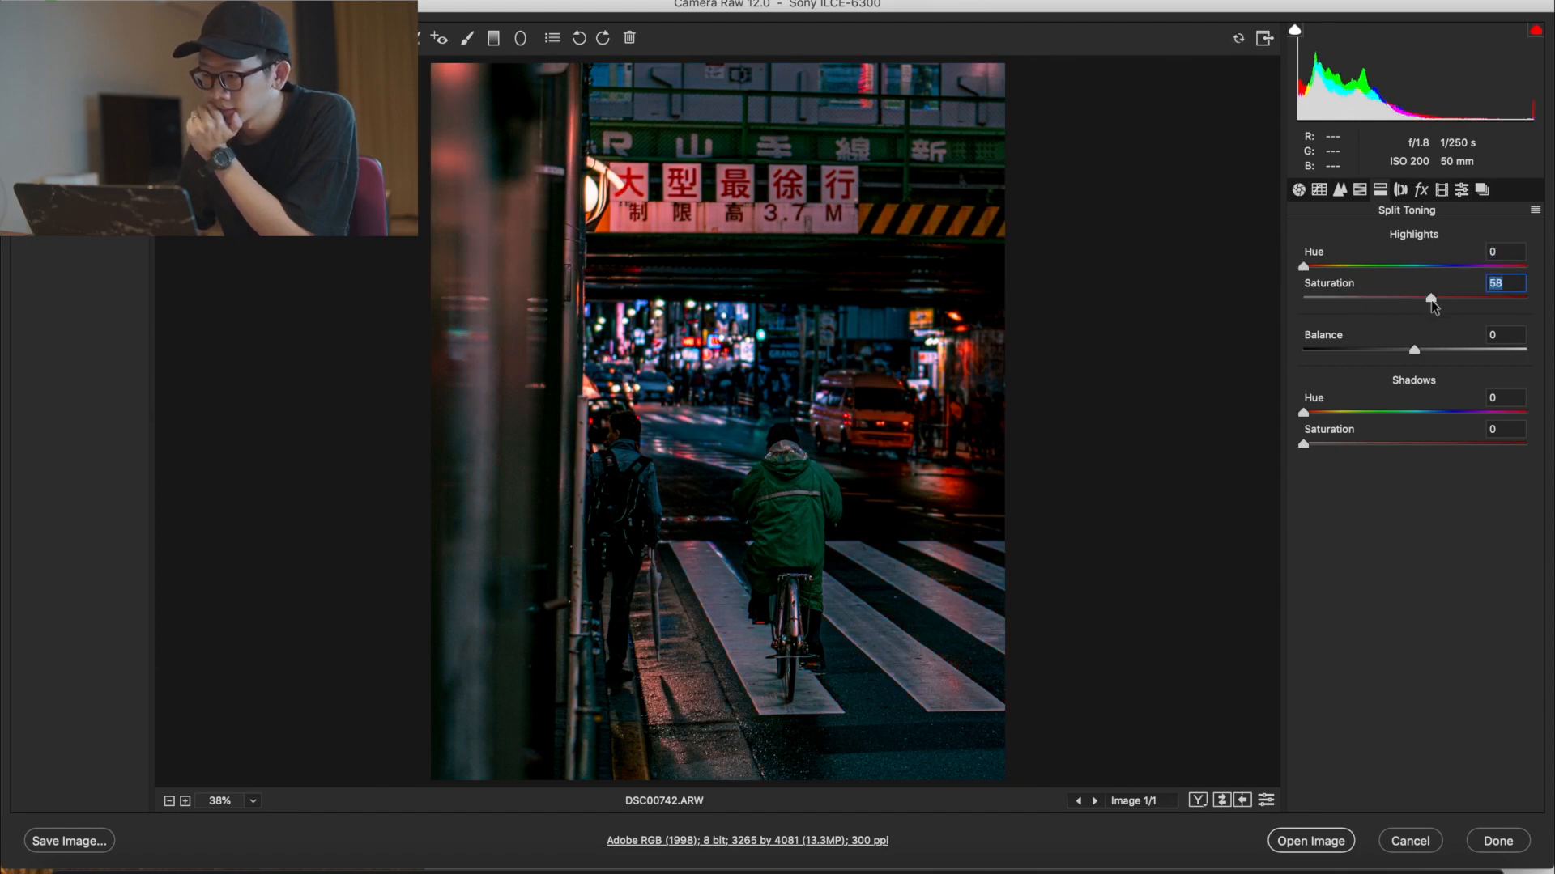
Step: Reset the split toning Highlights Saturation to 0 and set the Highlights Hue to 204
double_click(1432, 300)
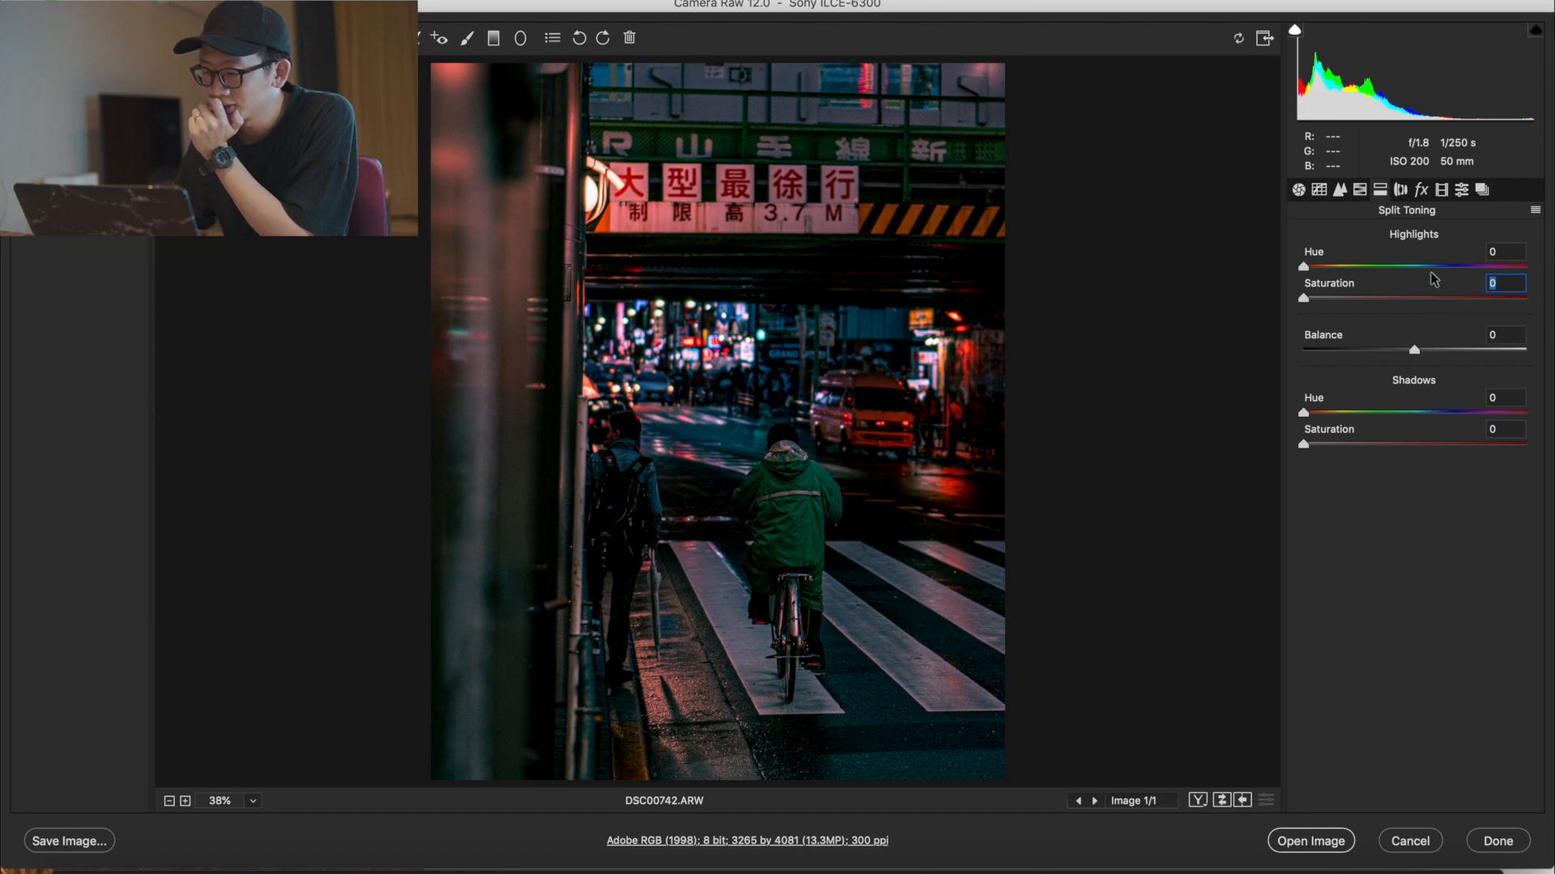
click(1432, 266)
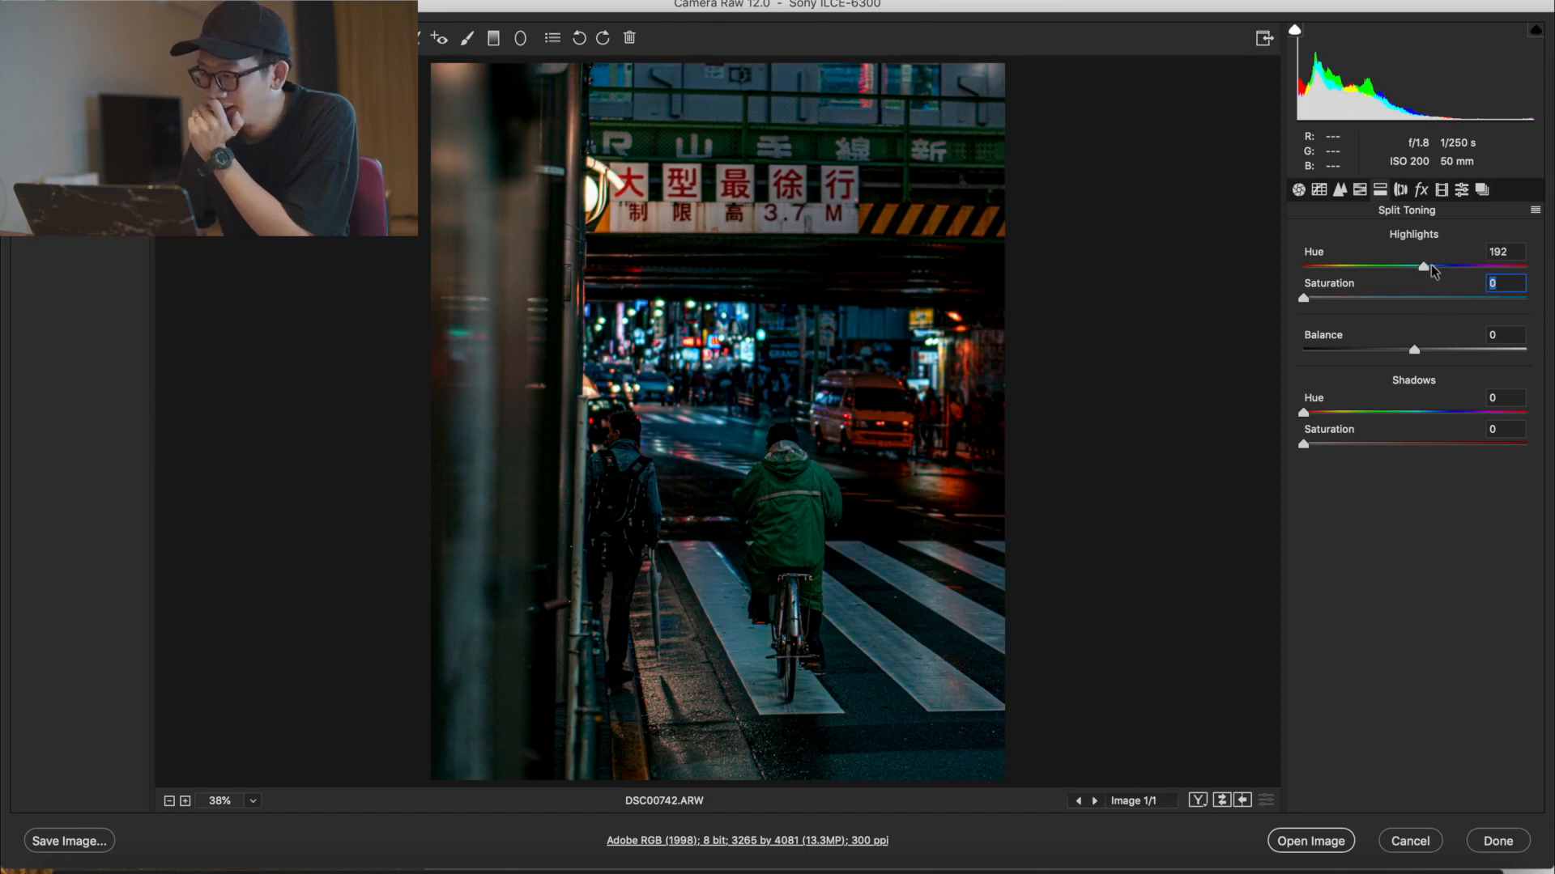
click(1430, 266)
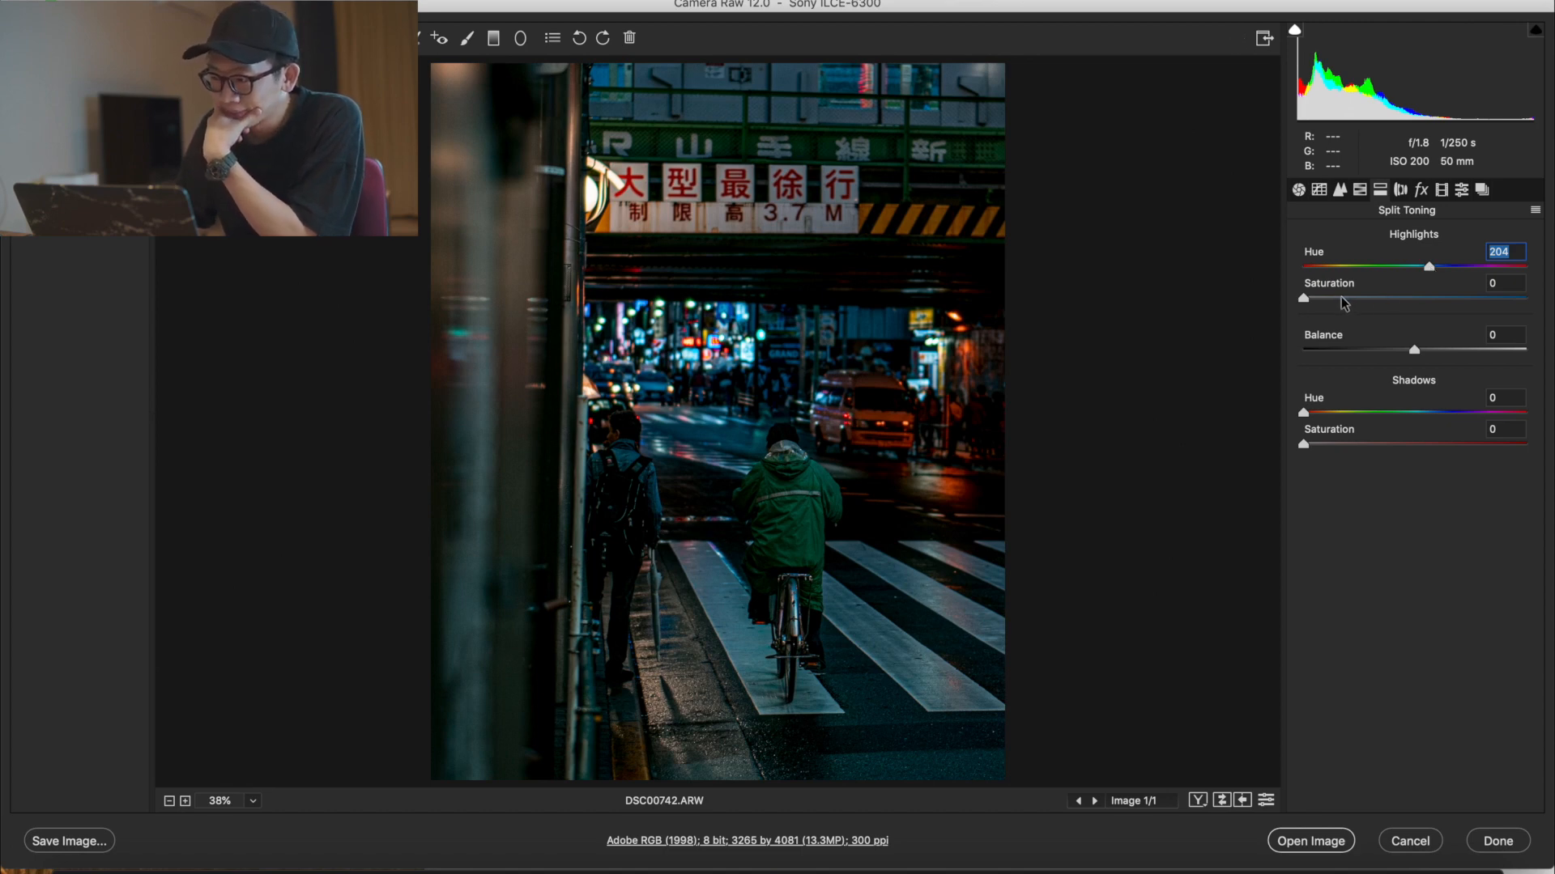
Step: Test a highlight tint and reset its Saturation to 0, and try a shadow tint of Hue 24 with Saturation 20 and 21
click(1343, 298)
double_click(1341, 300)
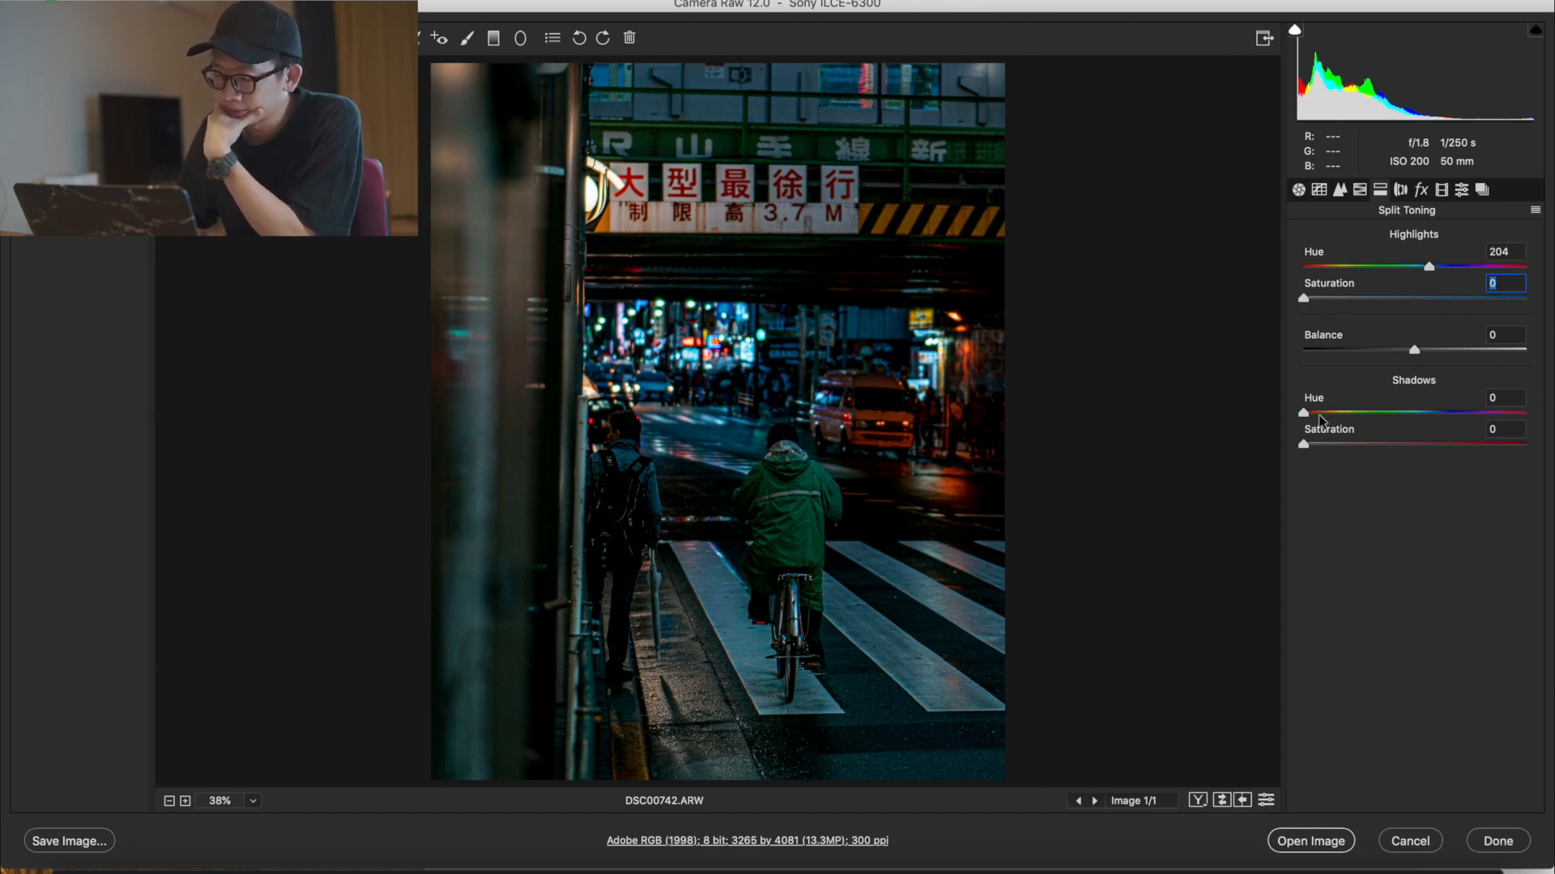
click(1321, 413)
drag(1322, 415, 1348, 445)
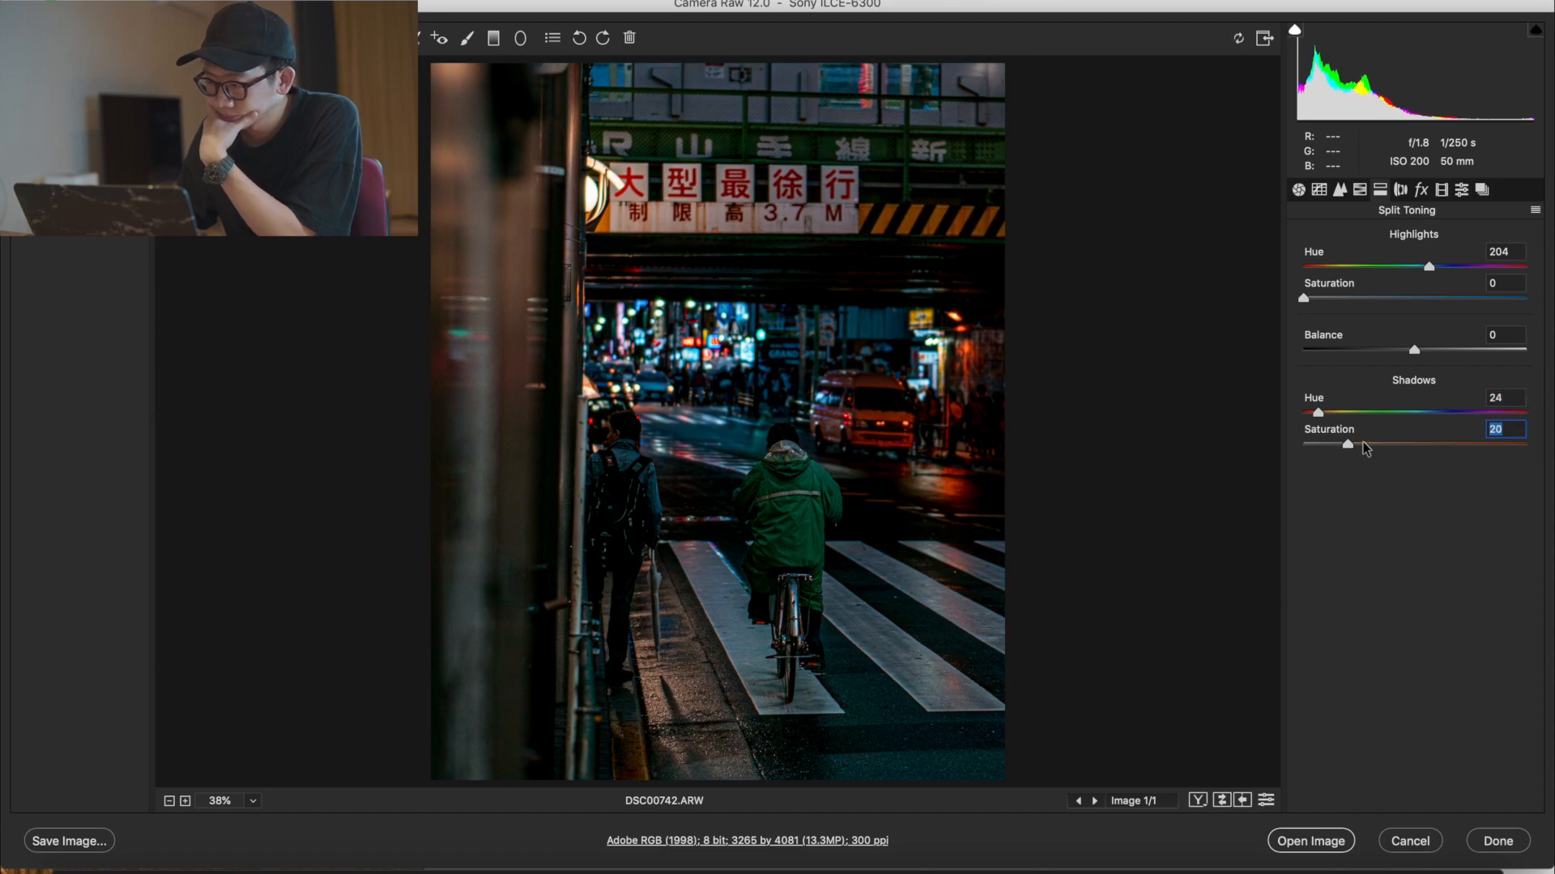
double_click(1349, 446)
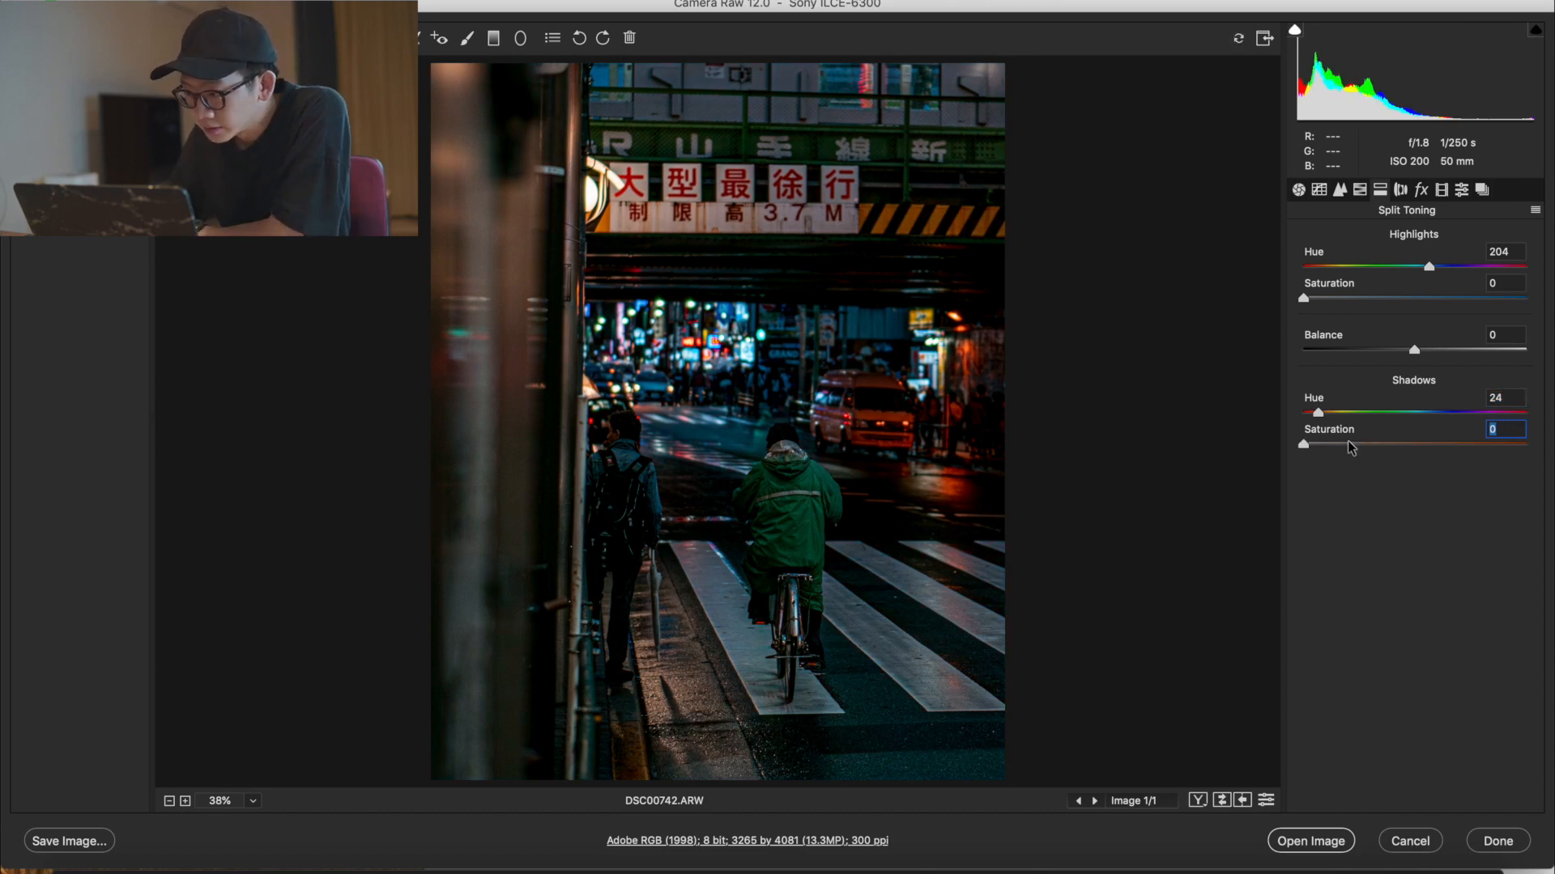
click(1350, 445)
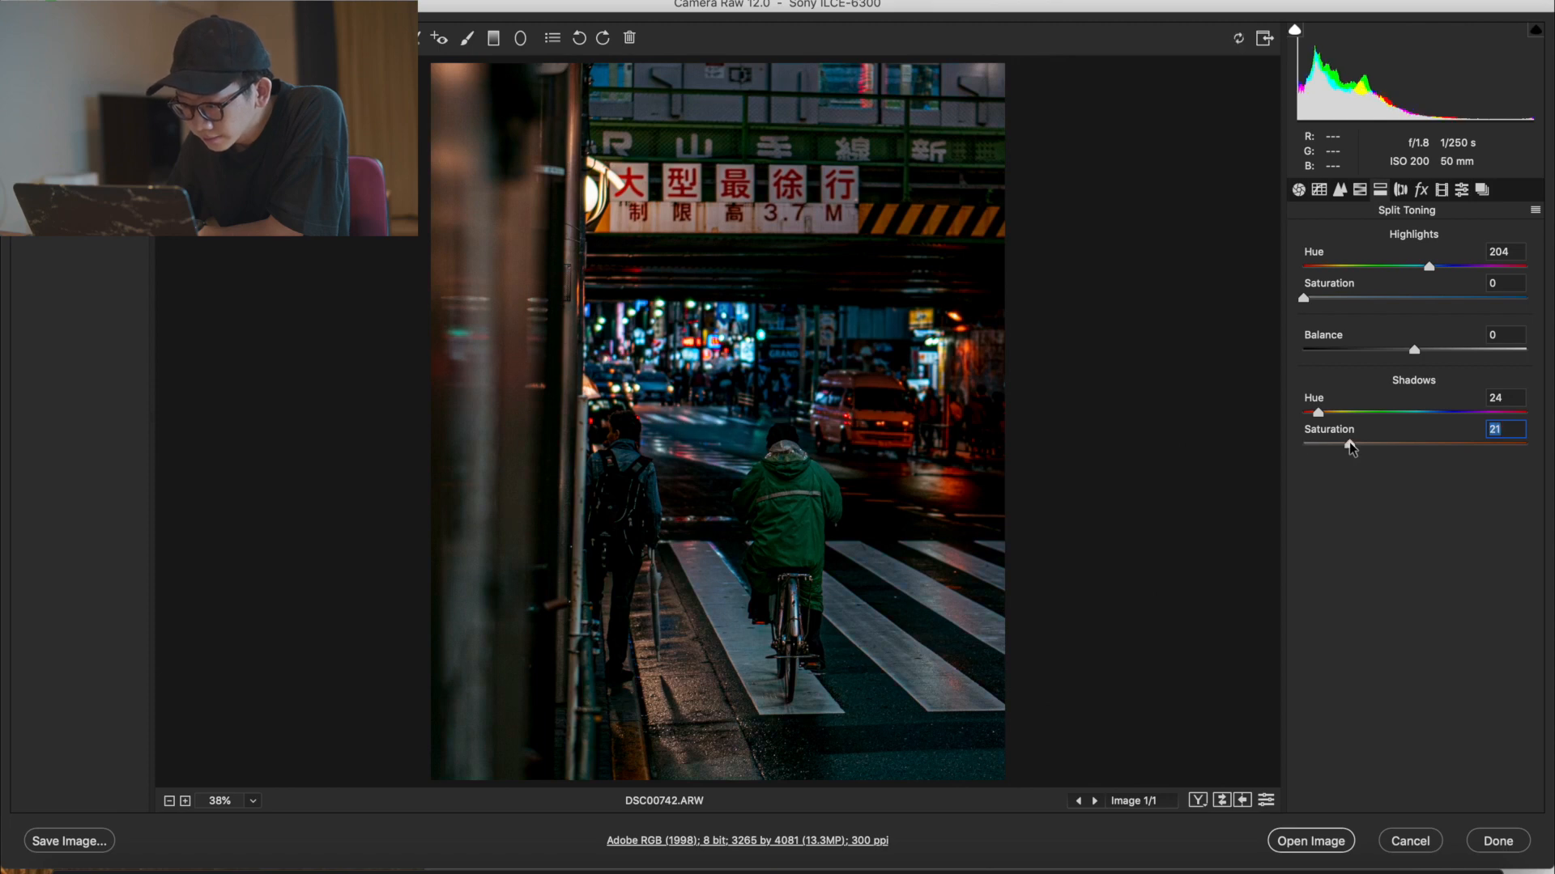
double_click(1349, 446)
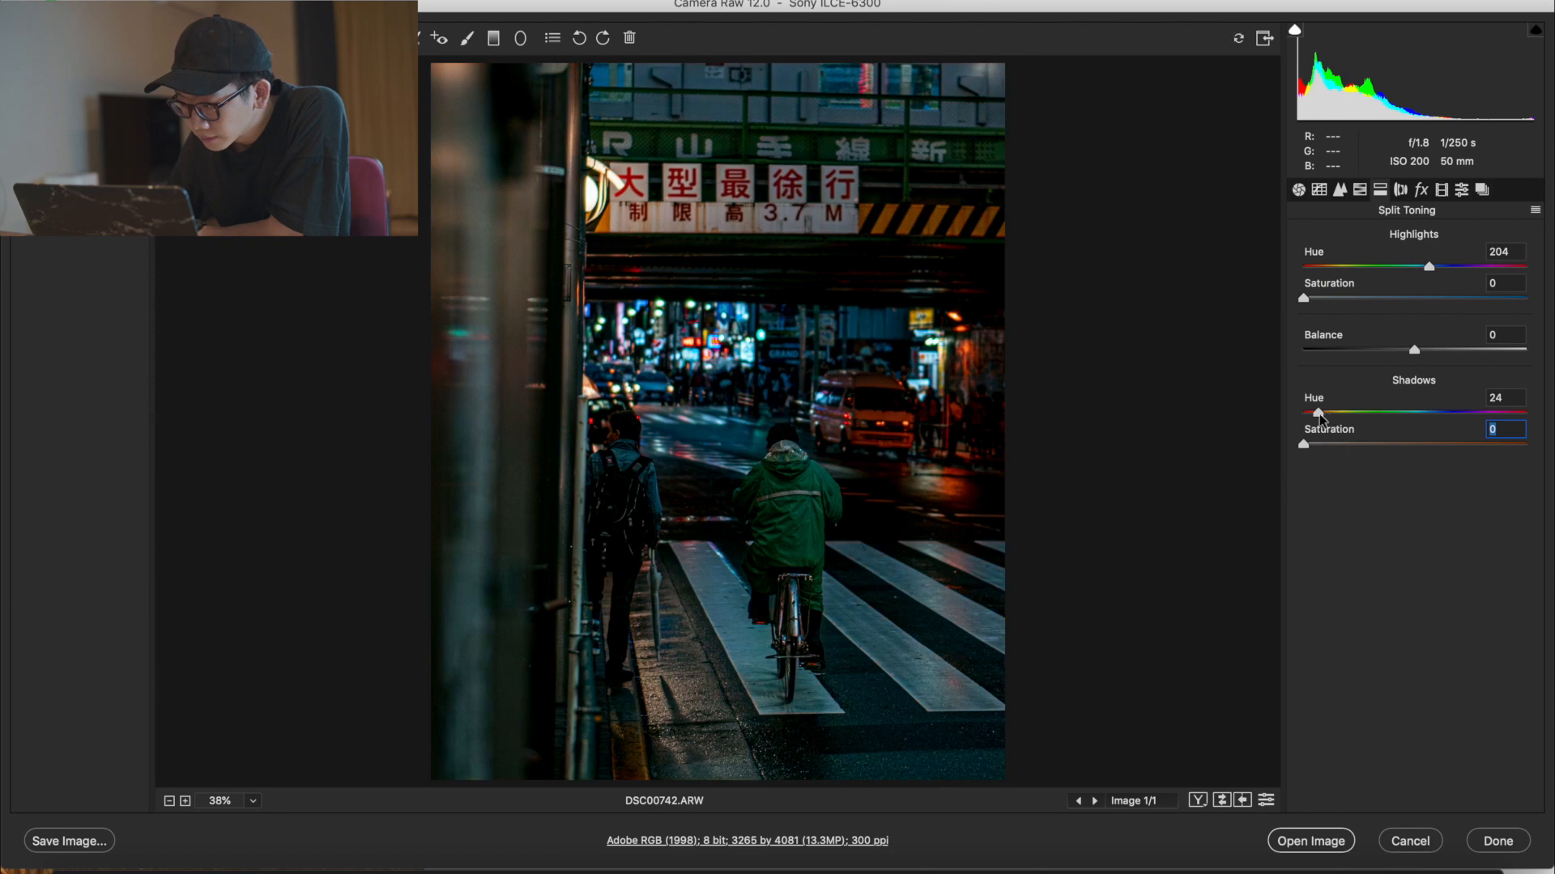
Step: Set the Shadows Hue to 32 and the Shadows Saturation to 15 in Split Toning
drag(1347, 444, 1358, 451)
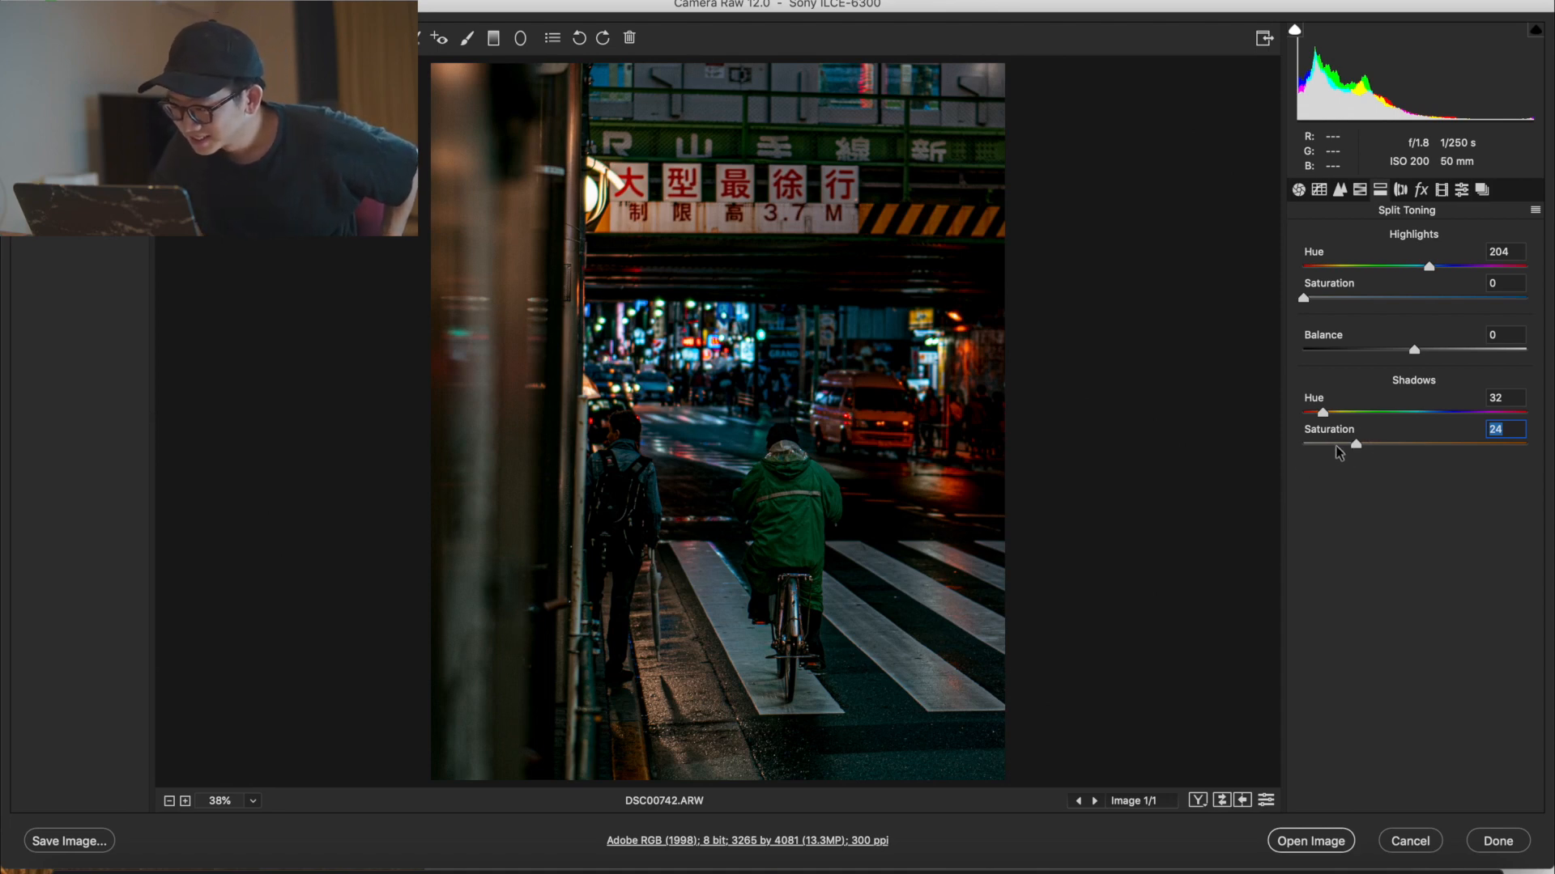
click(1336, 445)
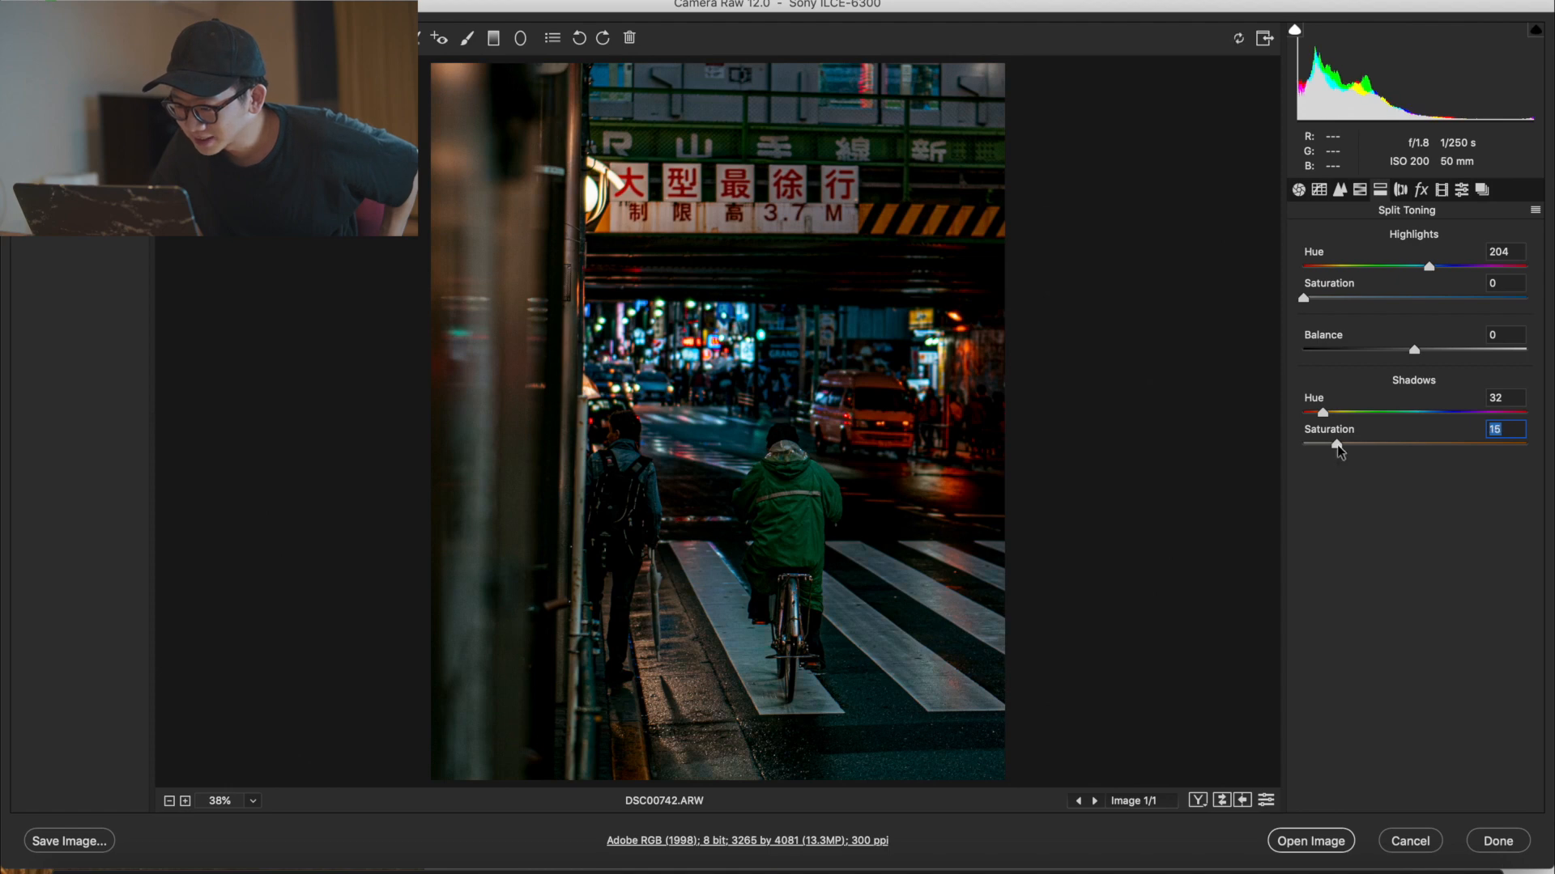
click(1502, 335)
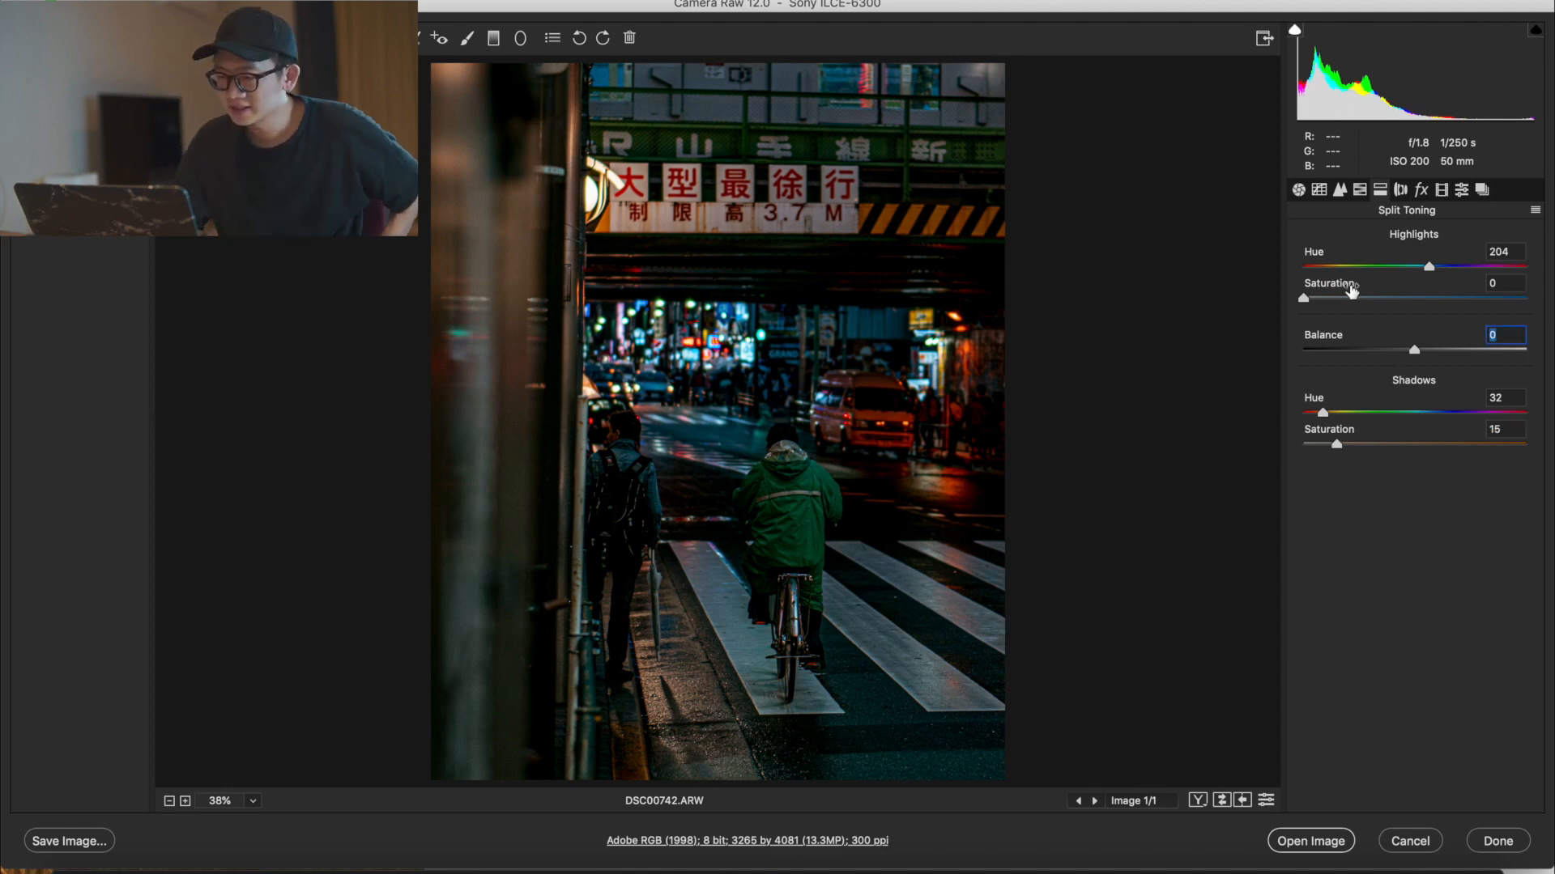
Step: Compare the edited photo with its unedited version by switching the adjustments preview off and on twice
key(p)
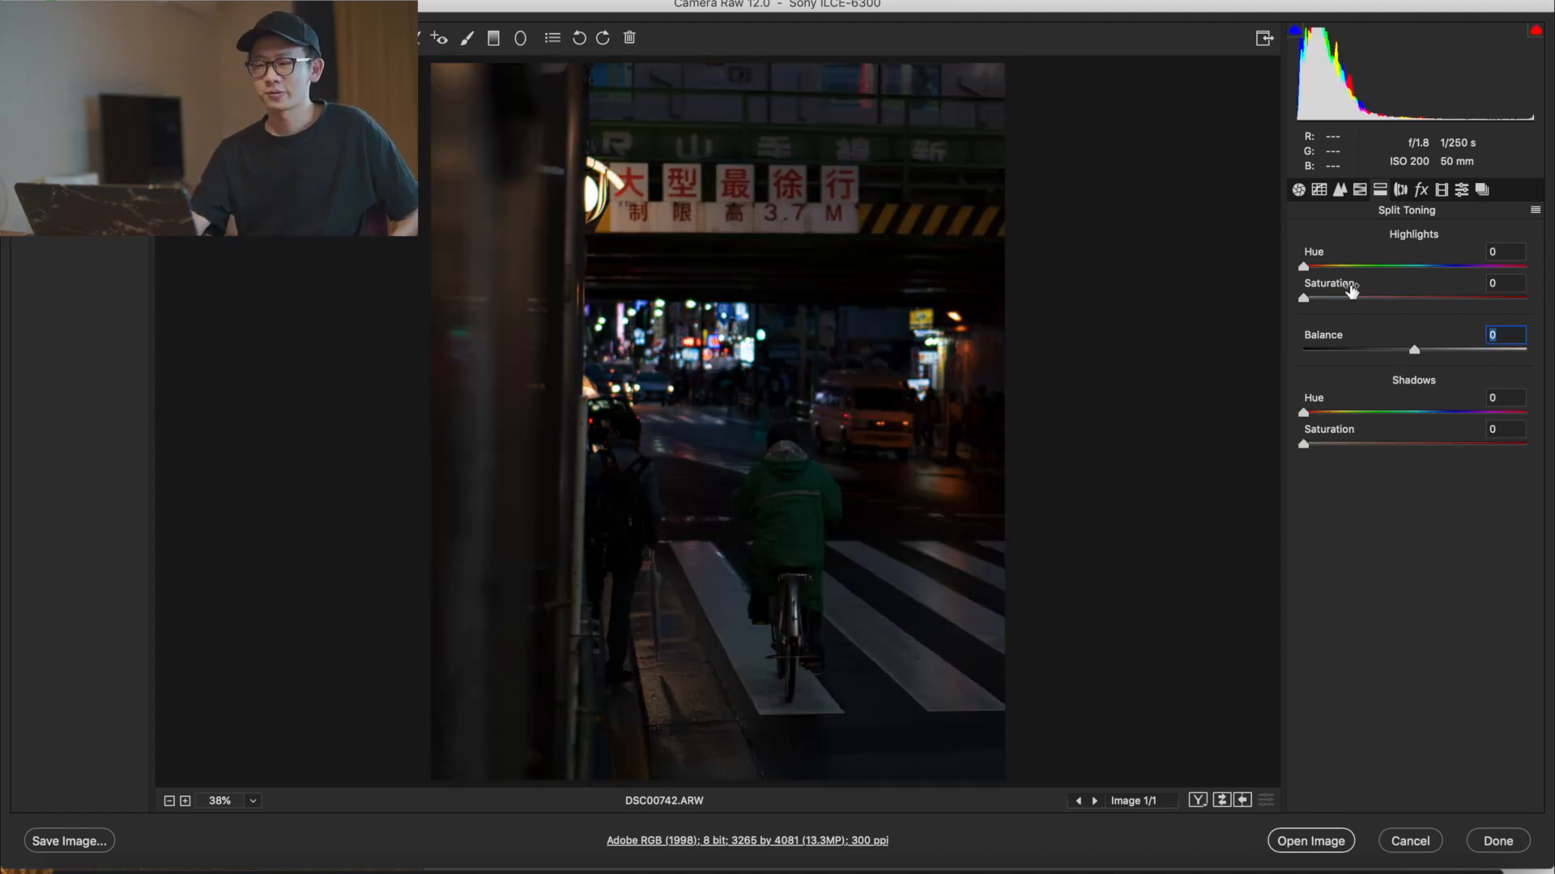
key(p)
key(p)
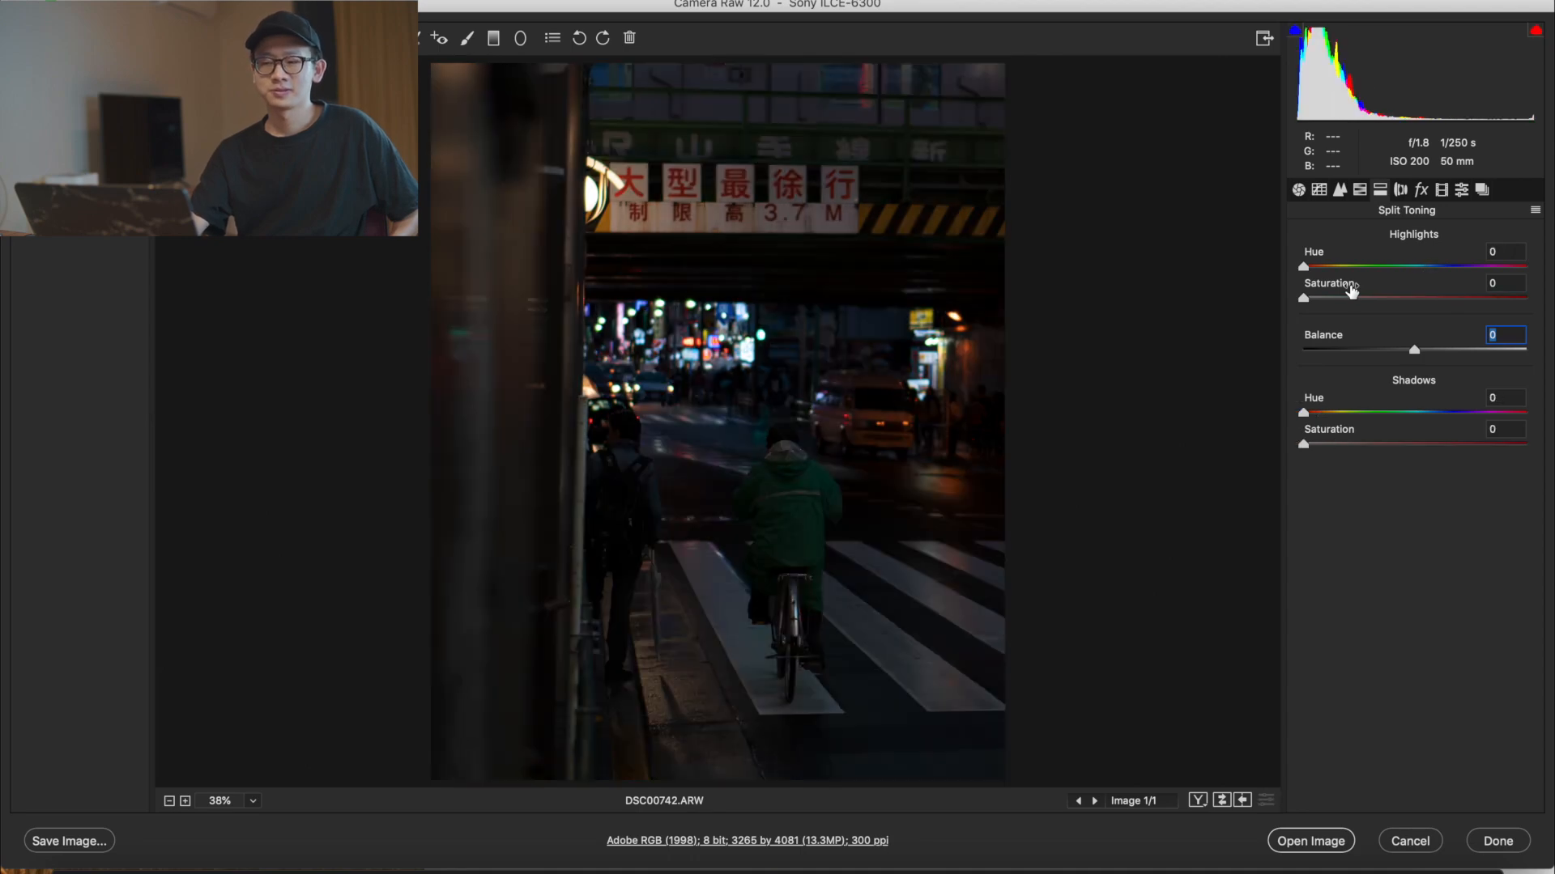
key(p)
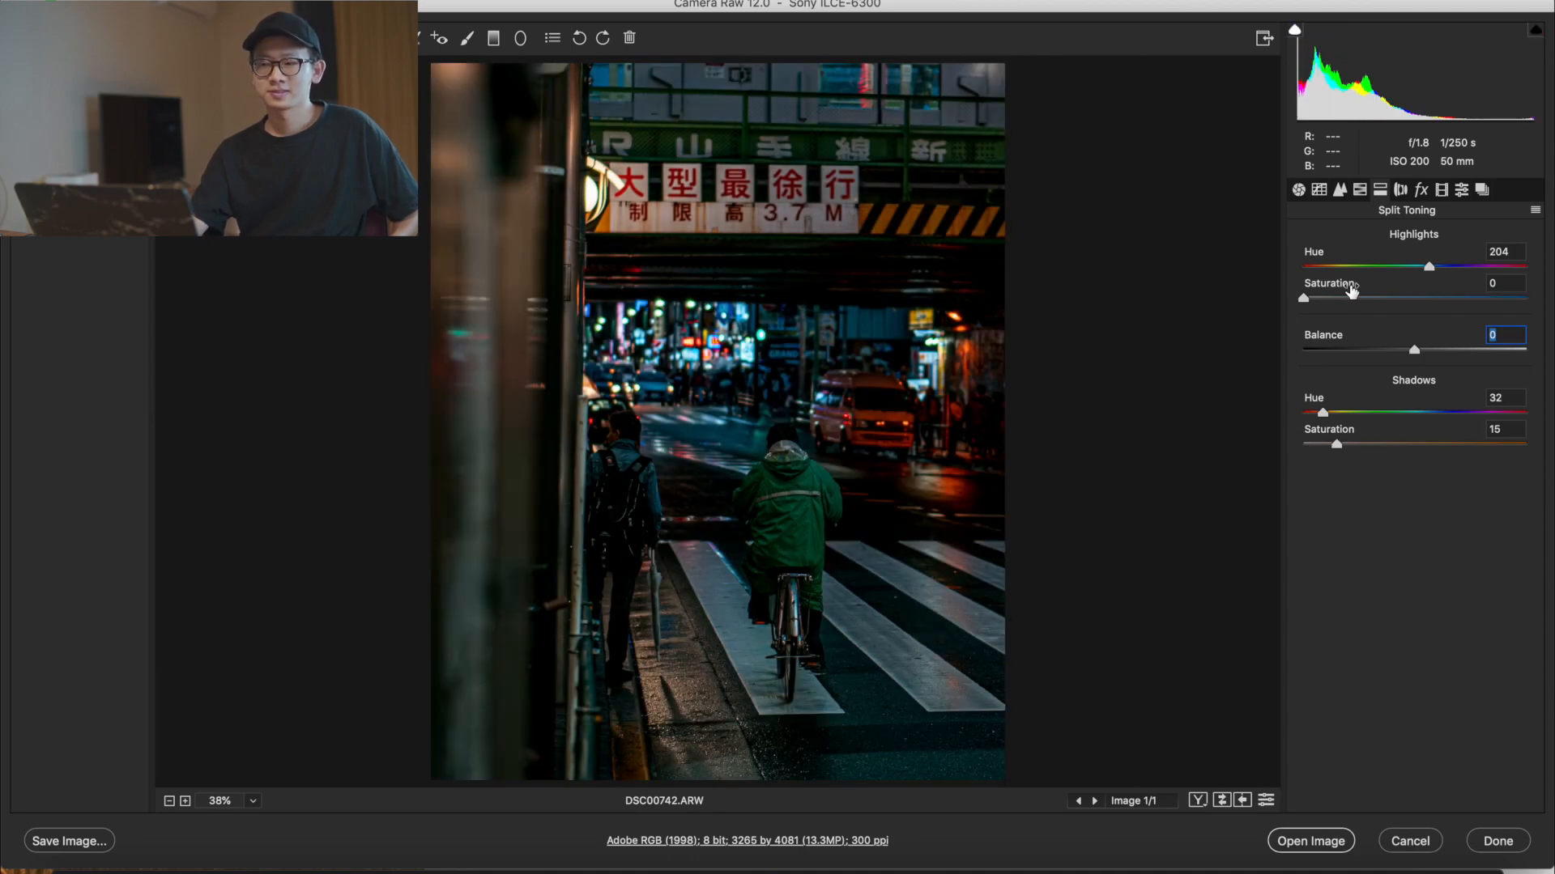